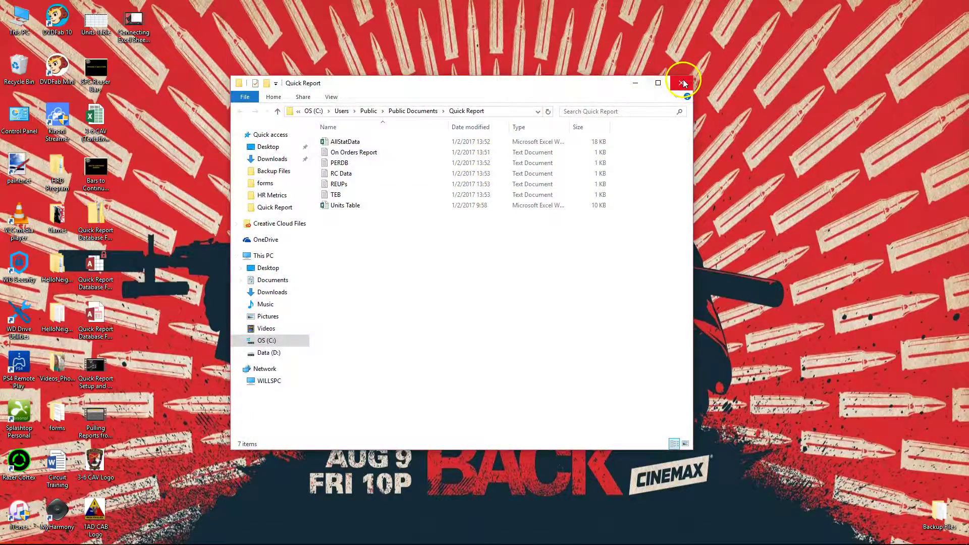
Access the Quick Report folder through the Desktop location in a new File Explorer window and close it
click(681, 83)
click(112, 536)
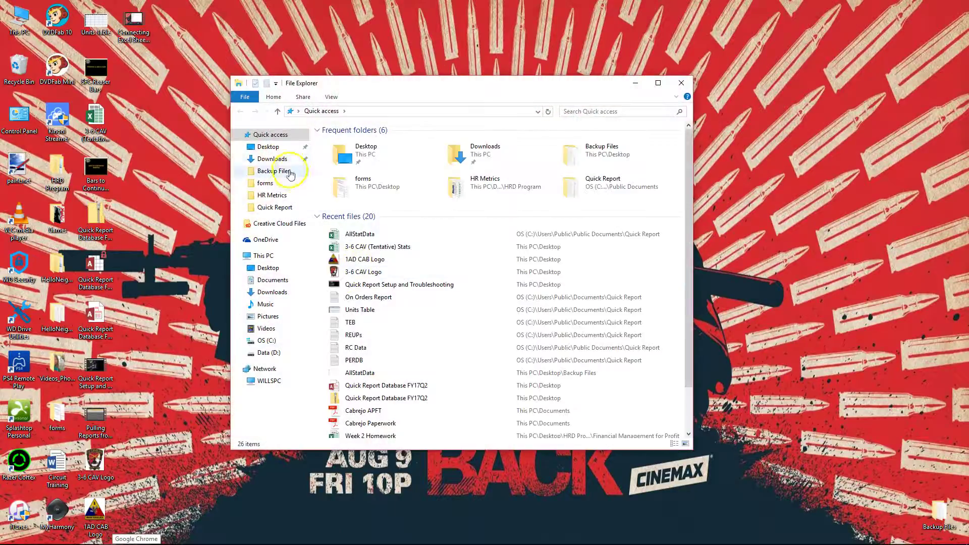
click(268, 148)
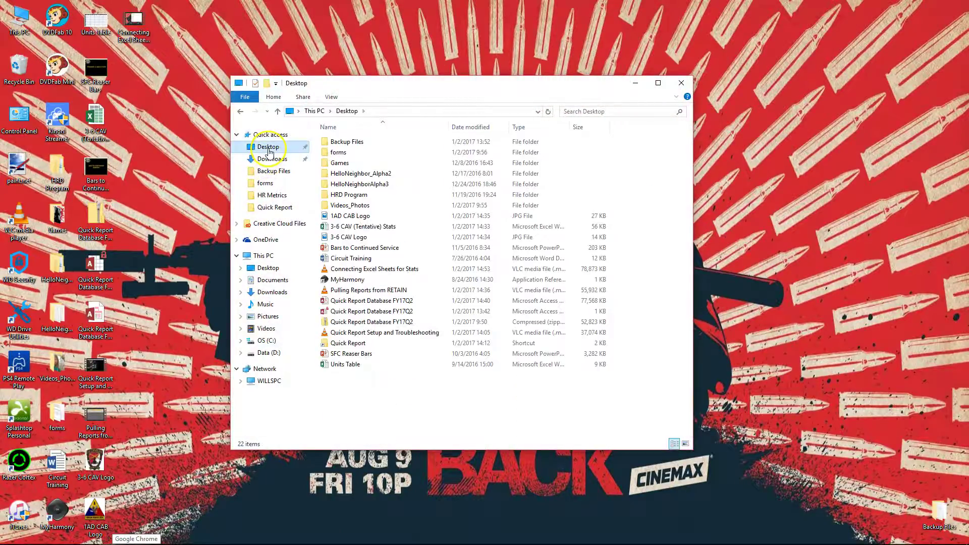
double_click(349, 343)
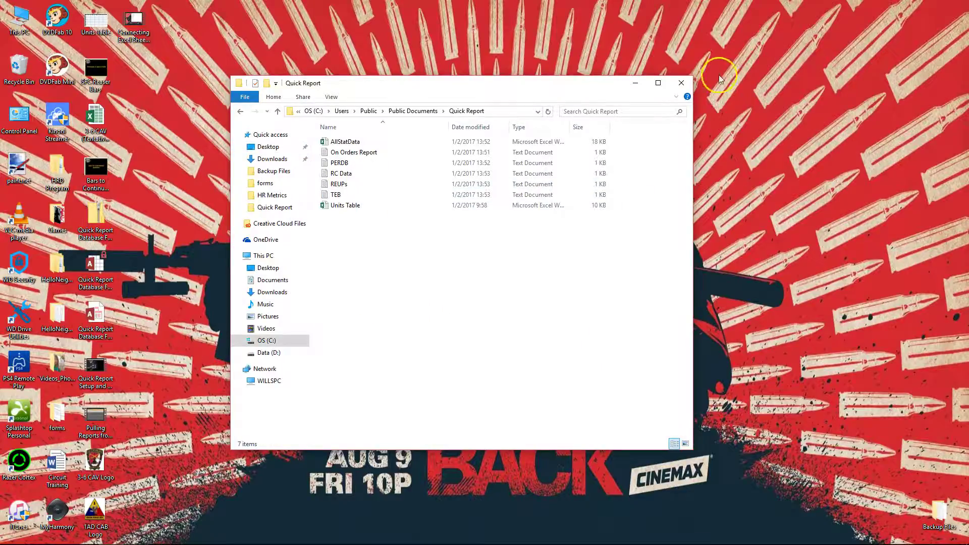
click(681, 83)
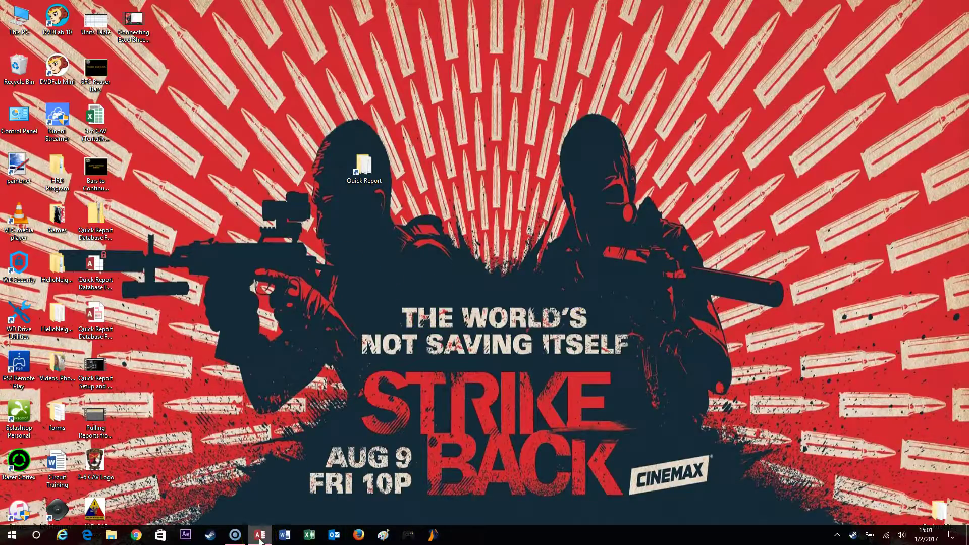
Switch to the Quick Report Database in Access and review its unit information and helpful links pages
click(260, 536)
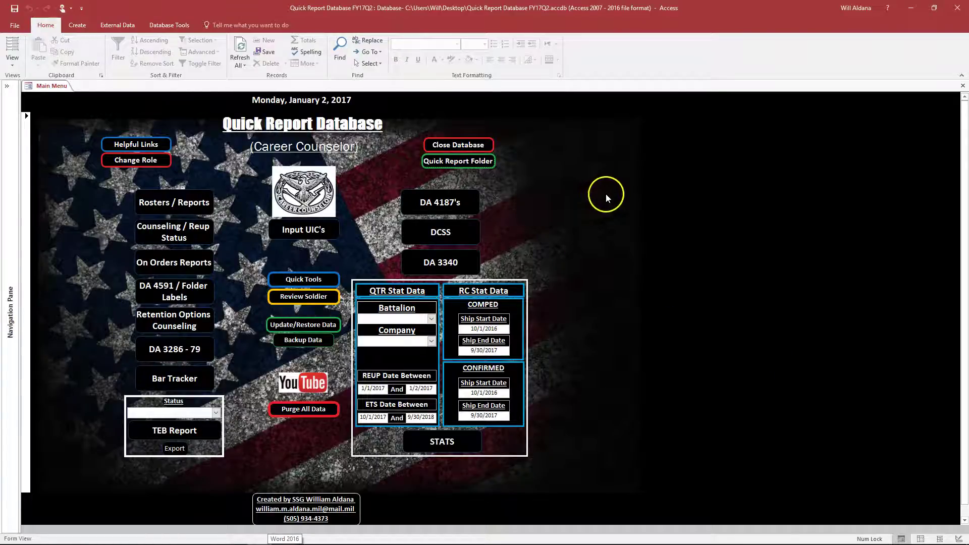
click(303, 230)
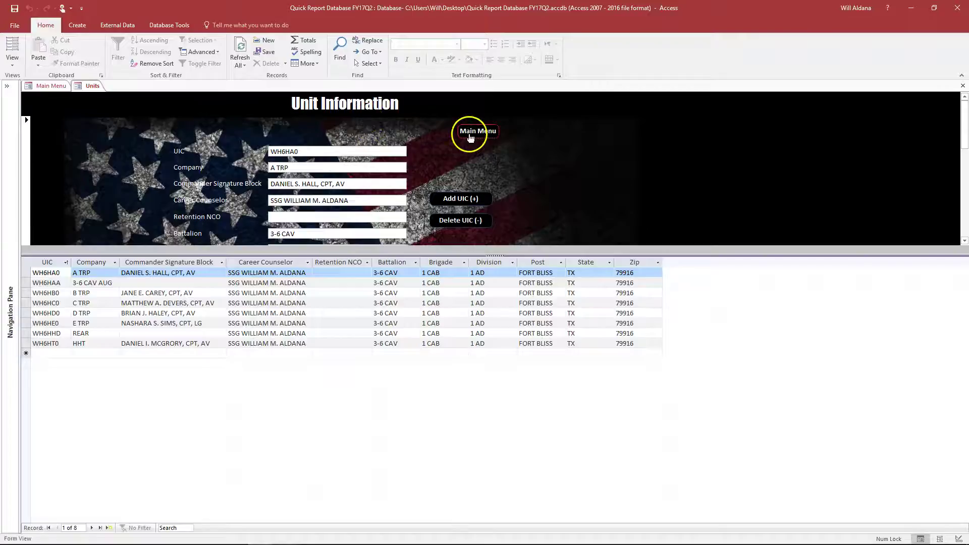
drag(491, 256, 493, 297)
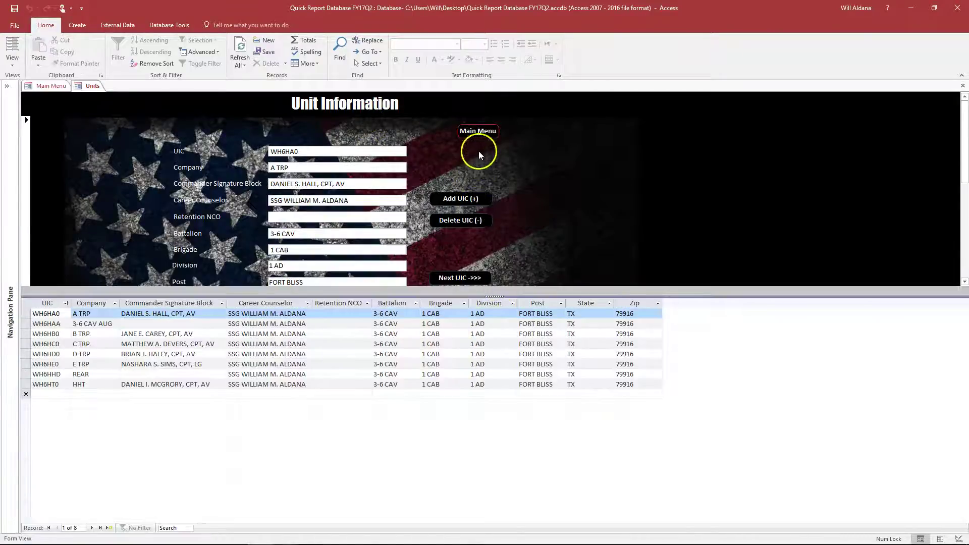
click(478, 131)
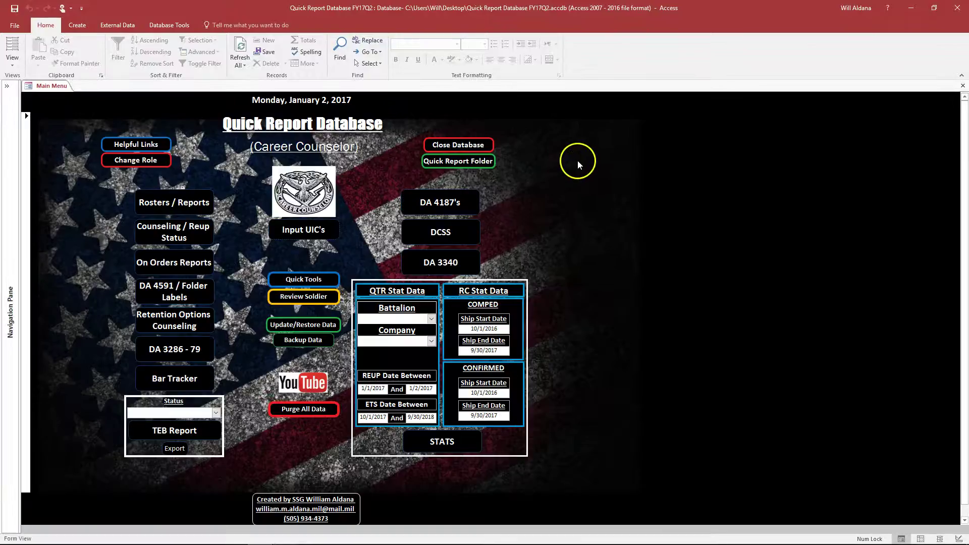
click(158, 146)
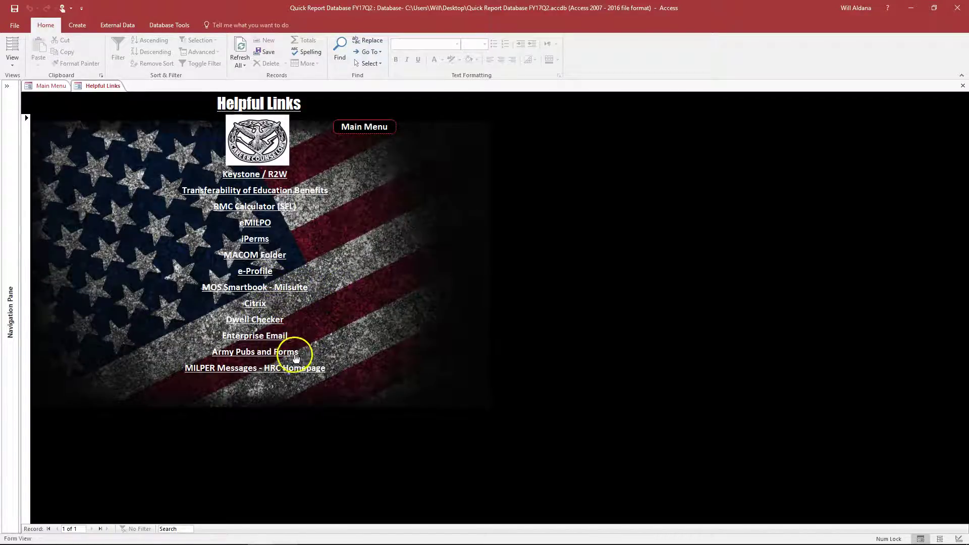
click(369, 133)
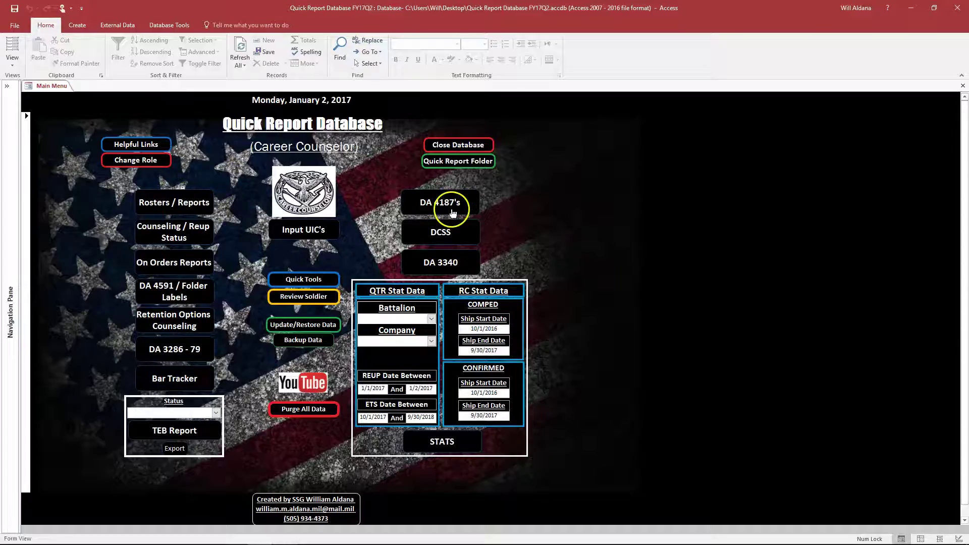
Change the database role to Retention NCO to view its main menu, and return to the Career Counselor role
click(159, 158)
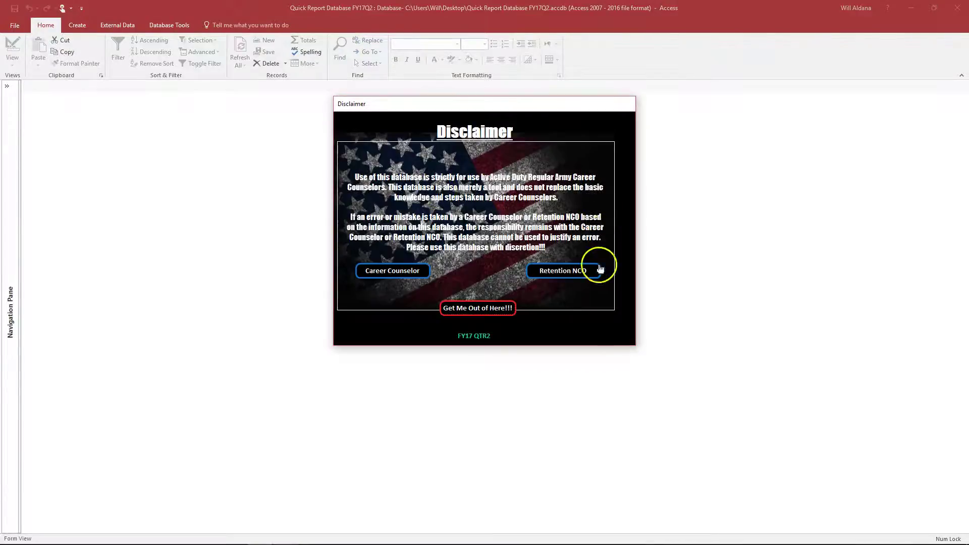
click(568, 279)
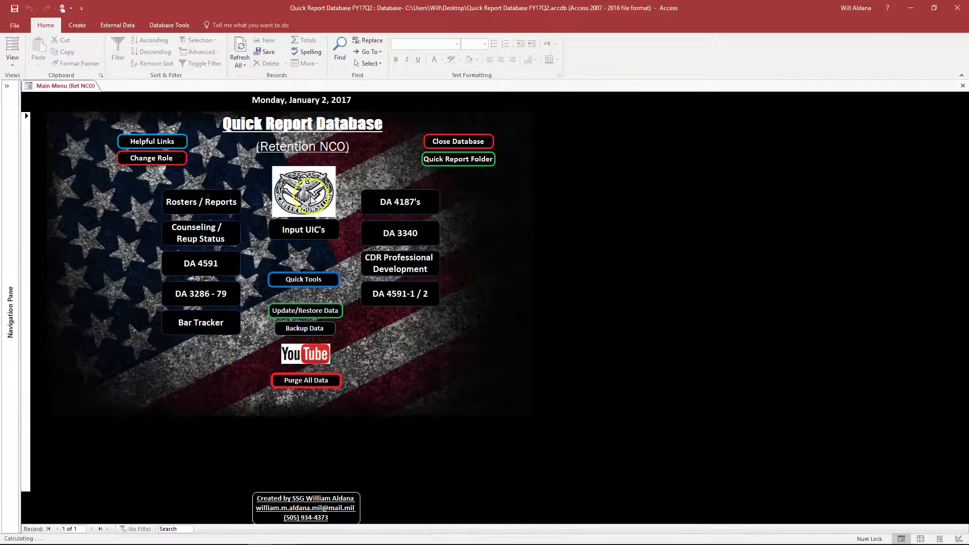
click(164, 162)
click(408, 269)
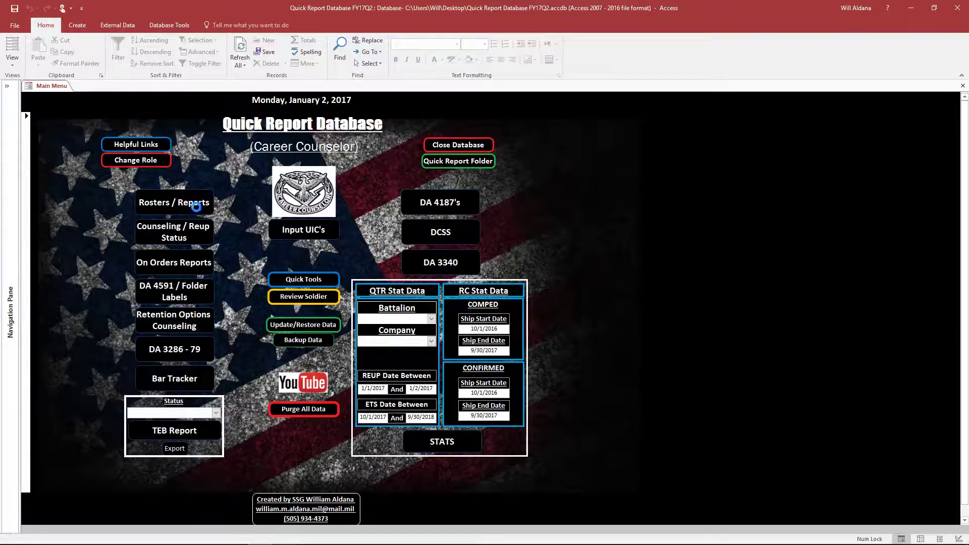
Open Rosters / Reports and examine the eligible ETS dates for lock in and reup and the QTR roster's end-date calendar
click(196, 207)
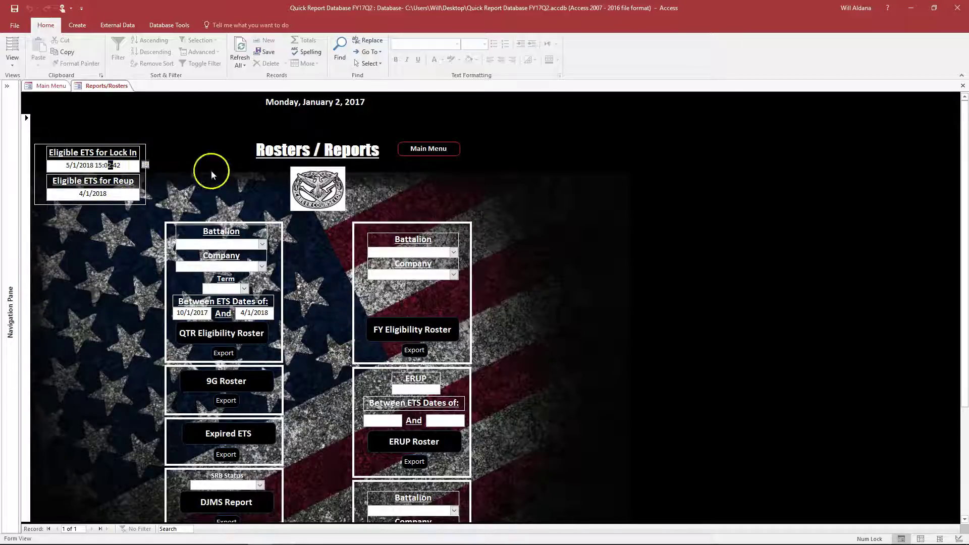
click(106, 196)
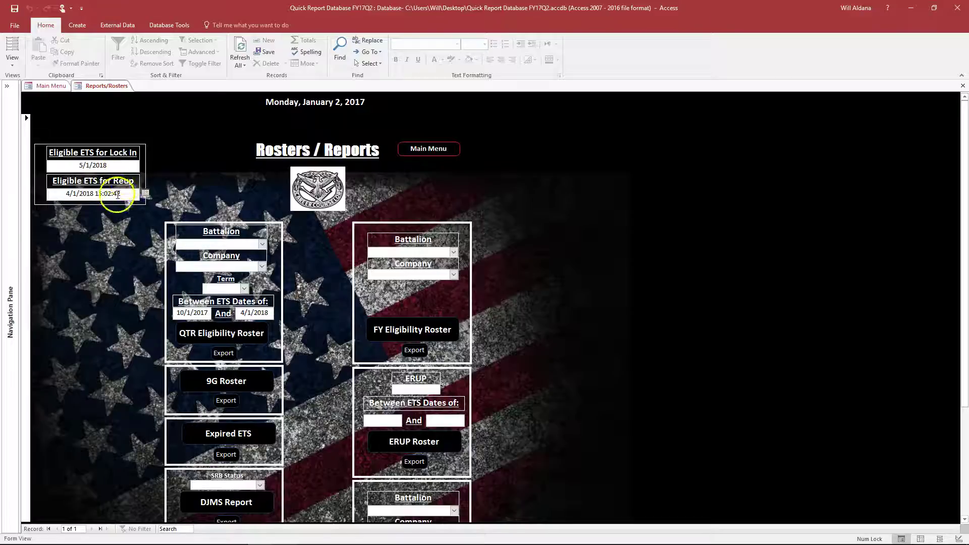
click(116, 165)
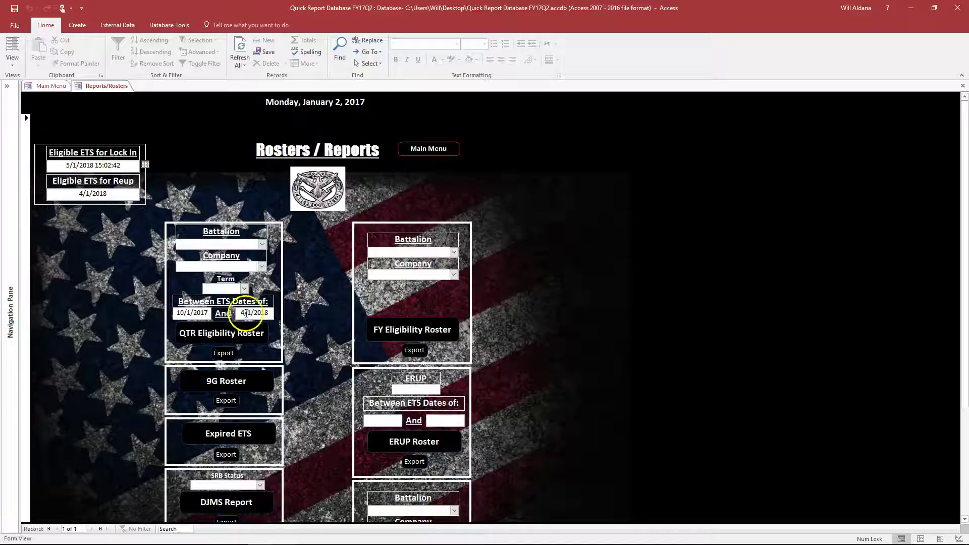
click(269, 313)
click(279, 313)
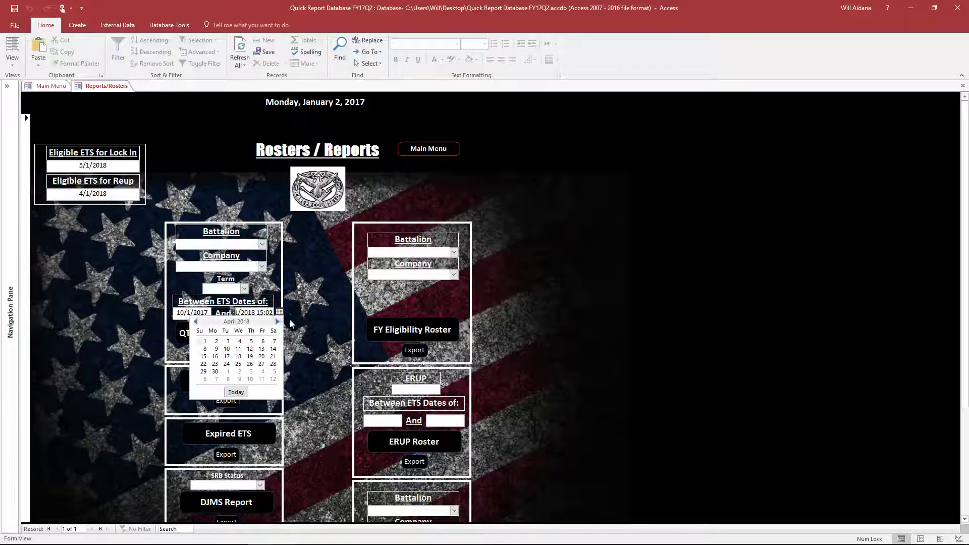
click(298, 306)
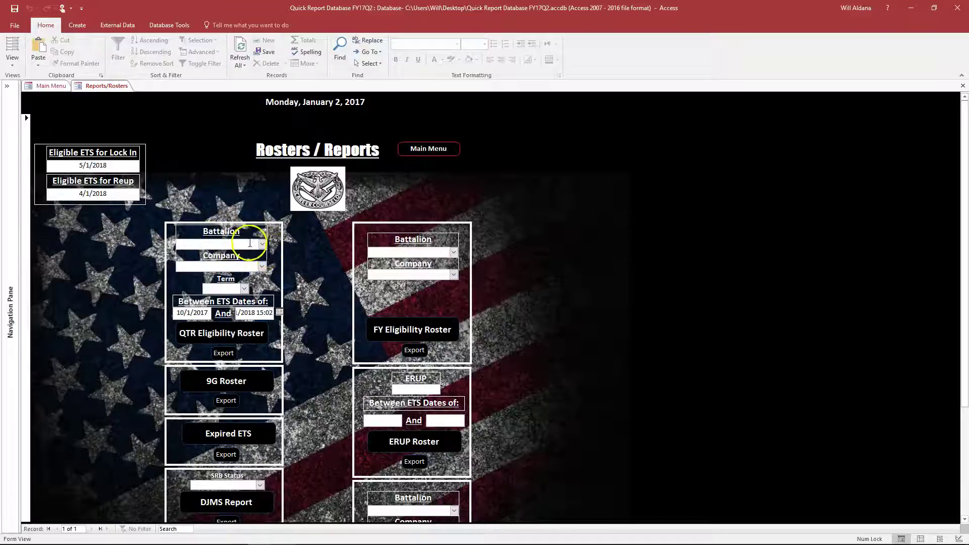
Check the battalion and company filter choices for the QTR Eligibility Roster
click(262, 245)
click(262, 245)
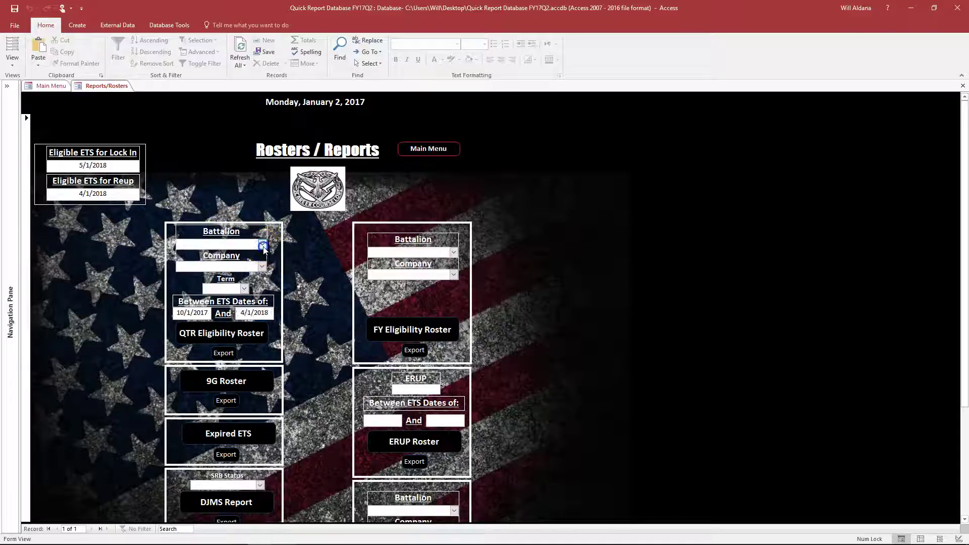
click(261, 267)
click(261, 268)
Try the 2-MID term filter on the QTR Eligibility Roster and clear it again
click(245, 289)
click(245, 289)
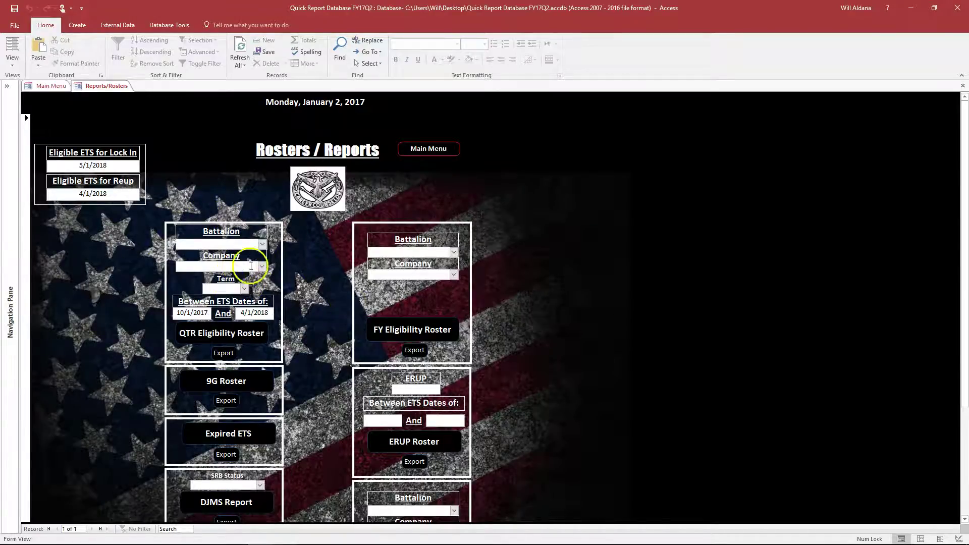
click(245, 289)
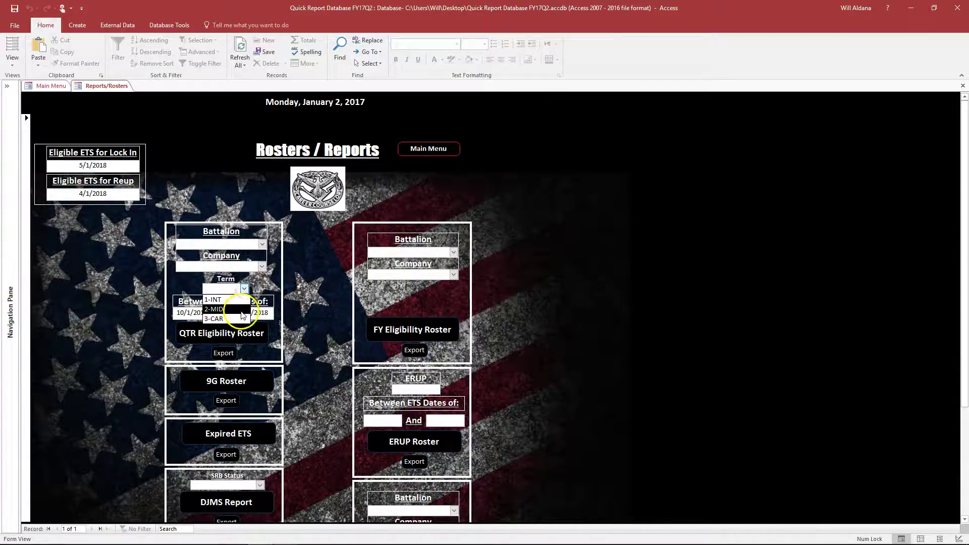
click(244, 313)
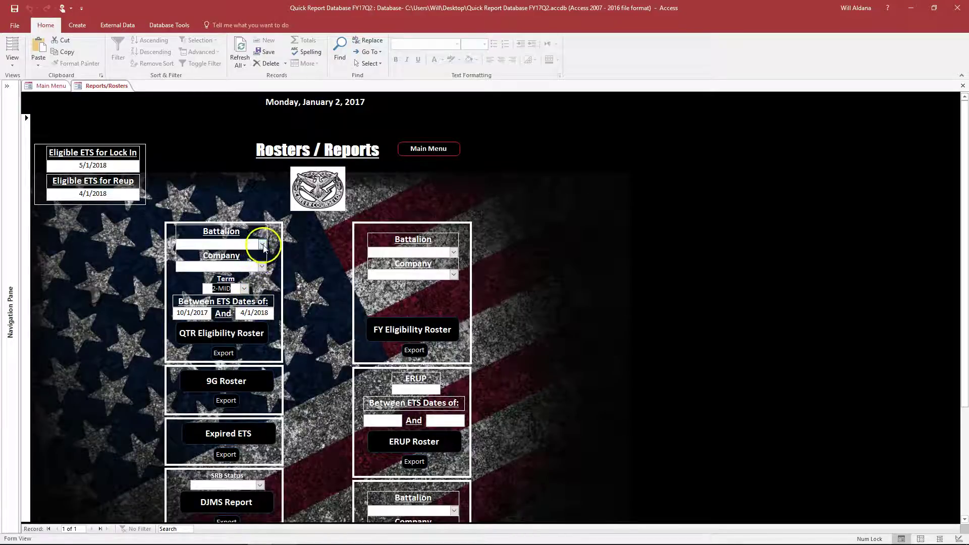
click(262, 267)
click(251, 281)
key(Delete)
click(223, 259)
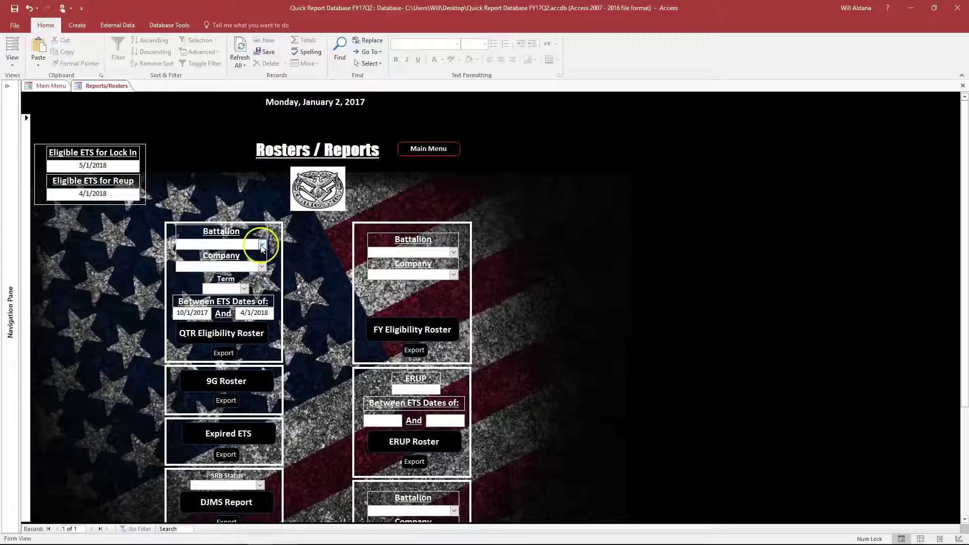
Examine the available battalions for the QTR Eligibility Roster without selecting one
click(262, 245)
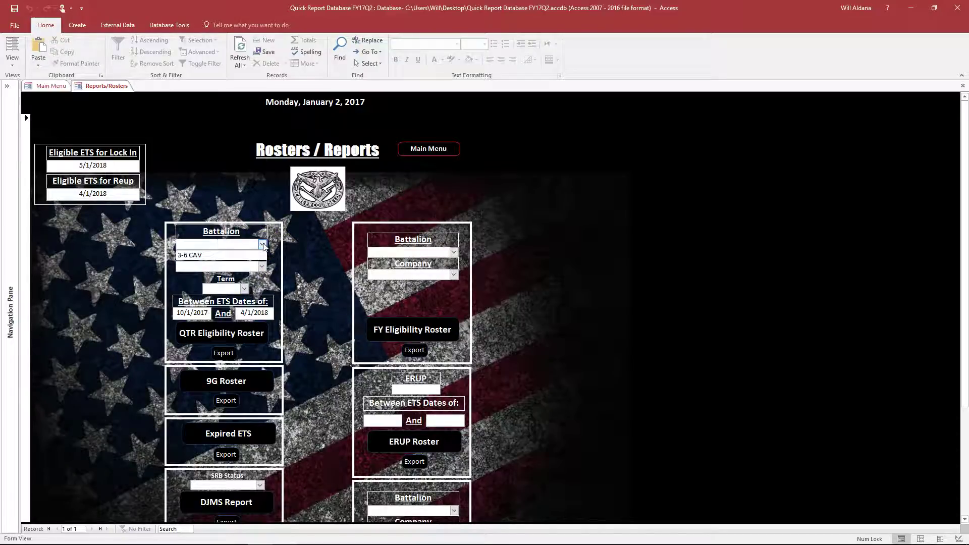
click(262, 244)
click(263, 245)
click(262, 244)
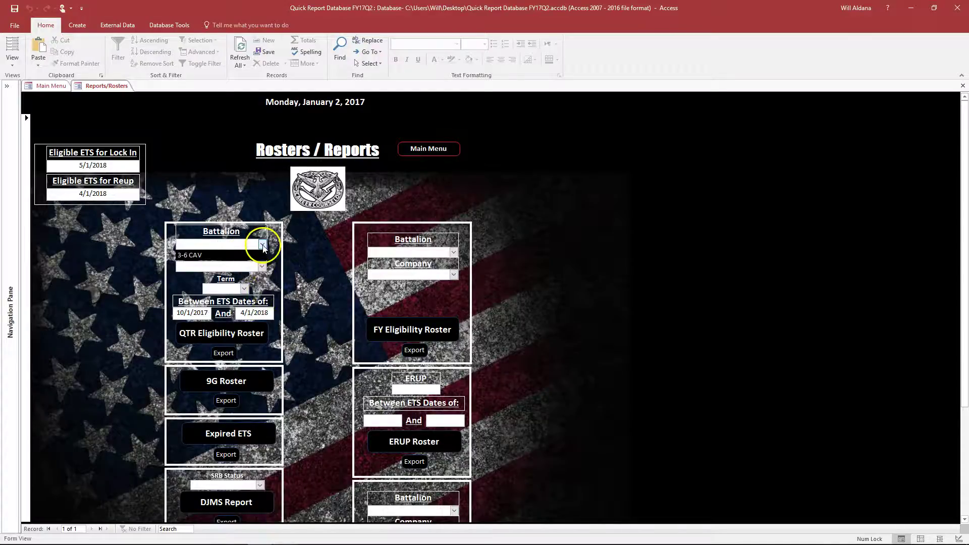
click(263, 244)
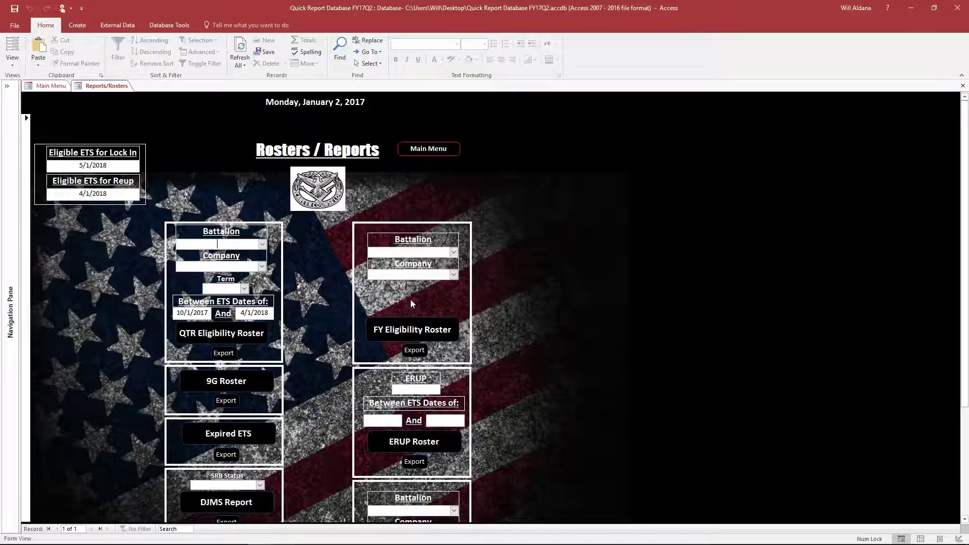
click(428, 294)
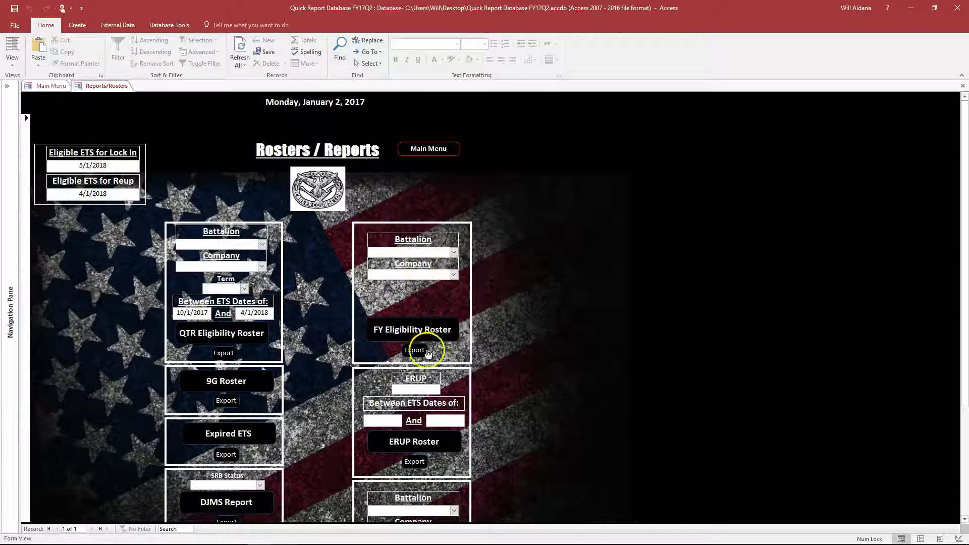
Preview the QTR Eligibility Roster with non-eligible soldiers included, and close the preview
click(438, 336)
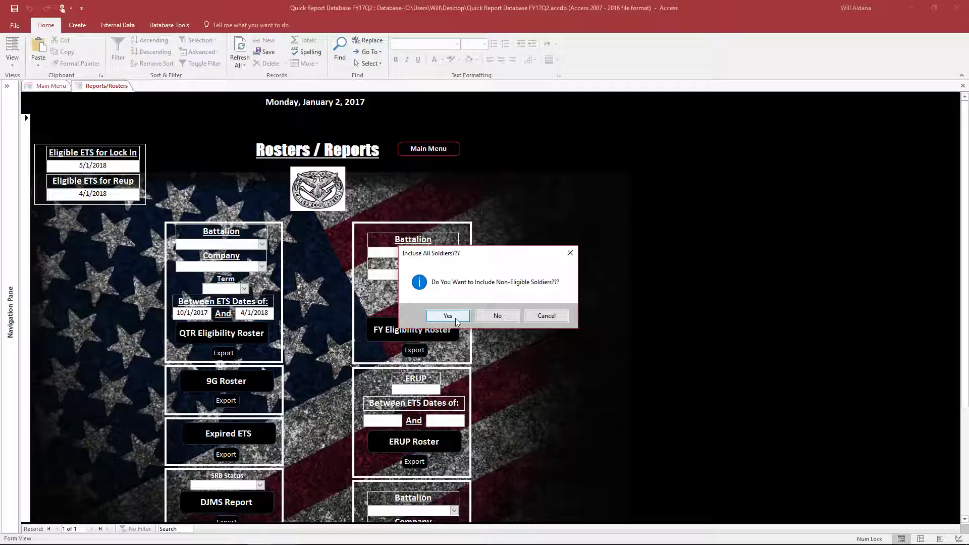
click(493, 318)
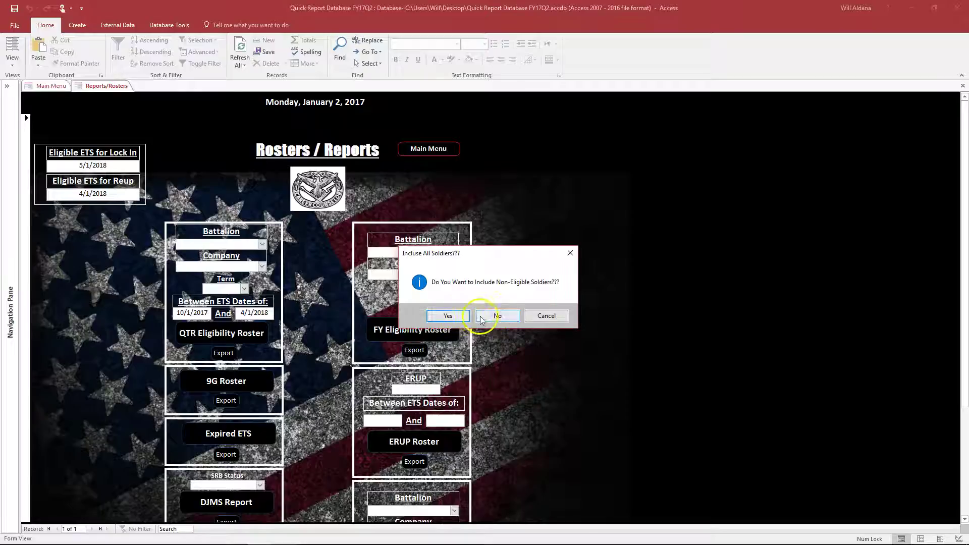
click(445, 316)
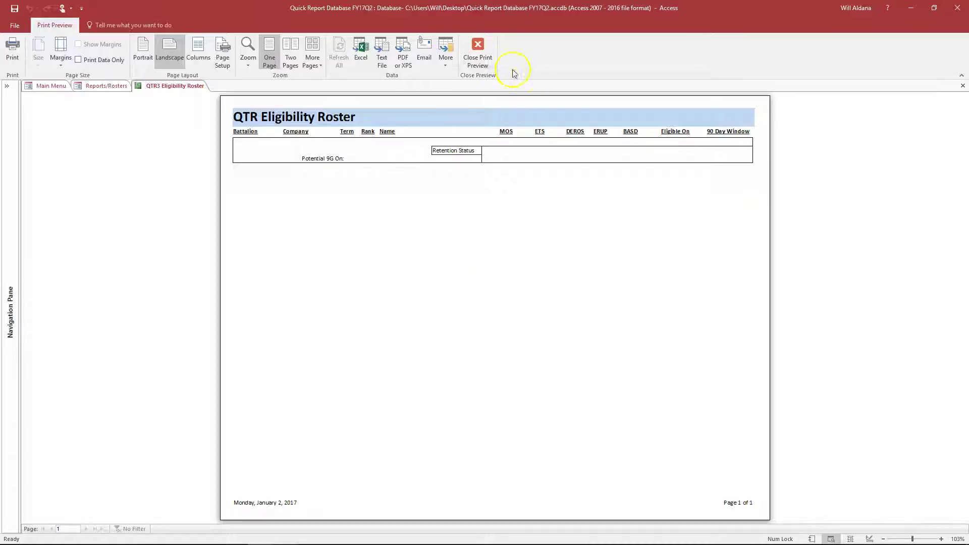
click(476, 59)
Preview the FY Eligibility Roster with non-eligible soldiers excluded, and close the preview
click(402, 333)
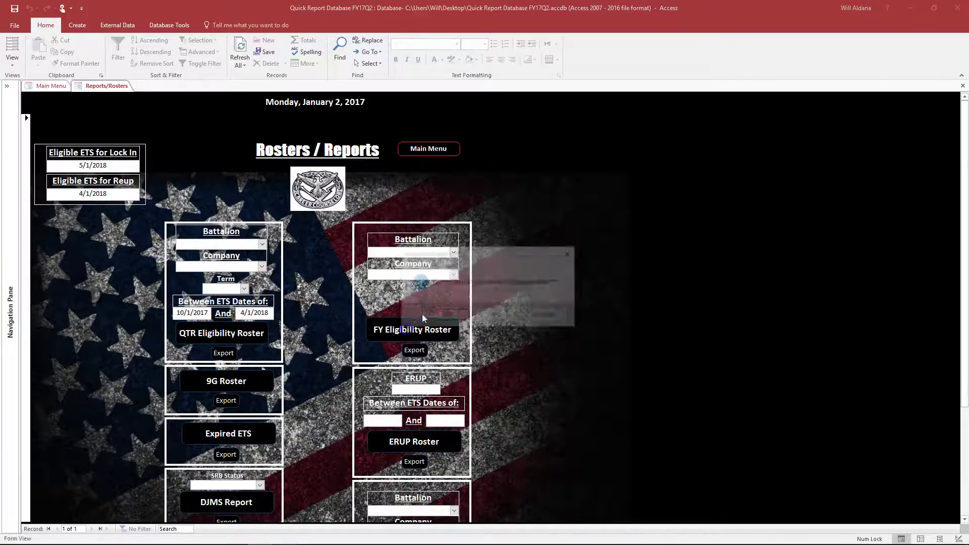
click(502, 316)
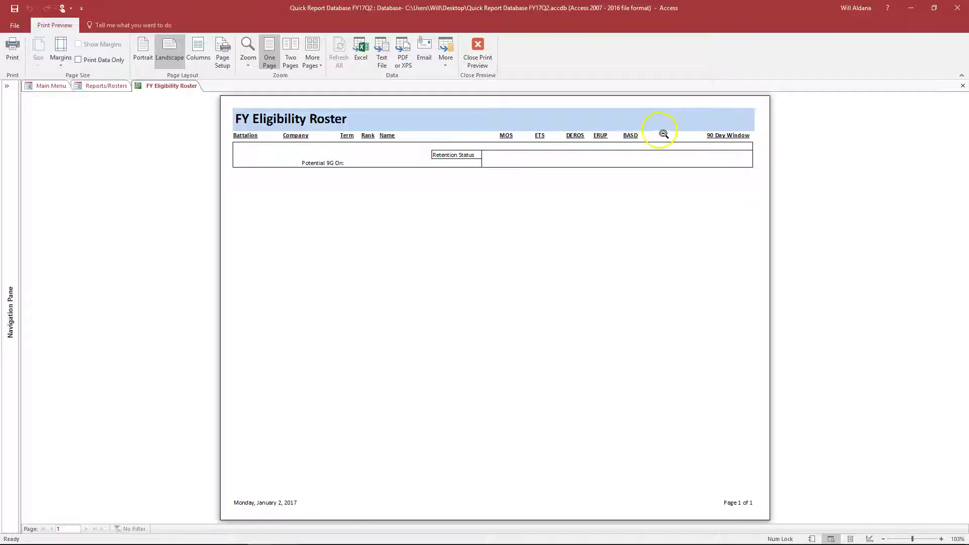
click(466, 73)
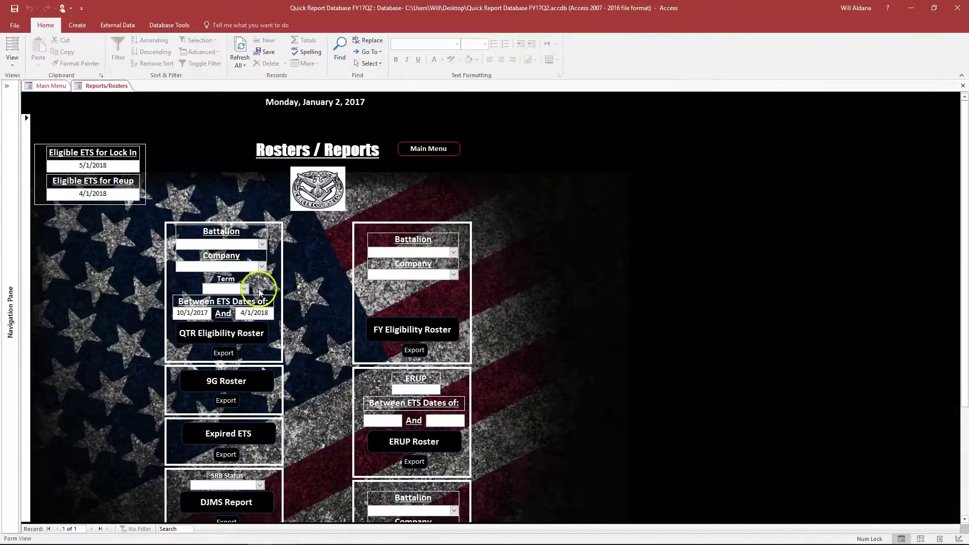
Generate the 9G Roster in print preview
scroll(282, 328, down, 2)
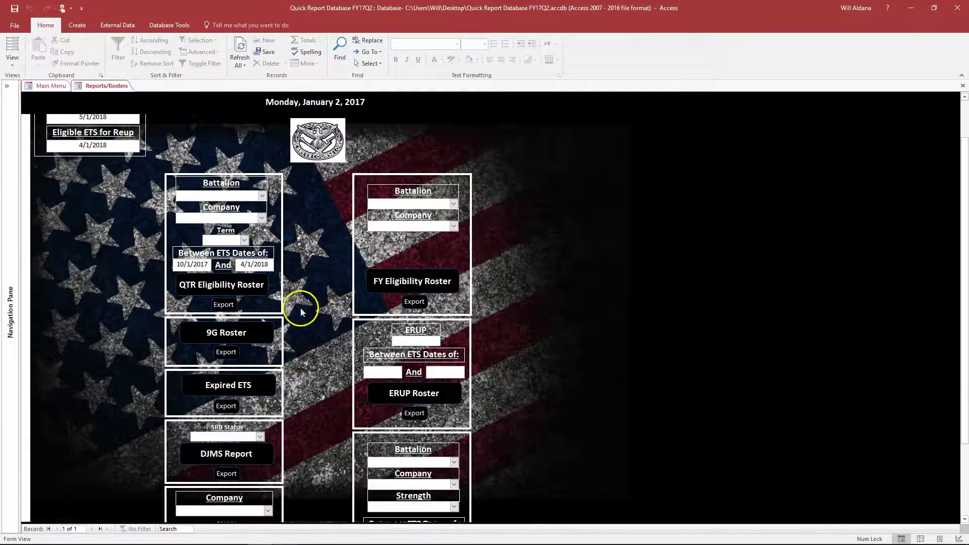
click(256, 334)
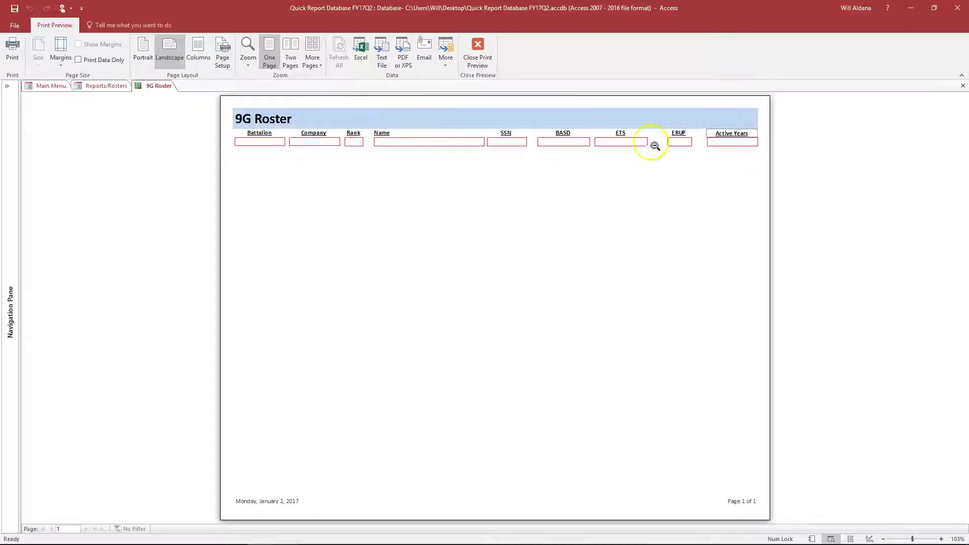
Close the 9G Roster preview and filter the ERUP Roster to ERUP 9B with ETS dates 1/2/2017 to 7/29/2017
click(477, 51)
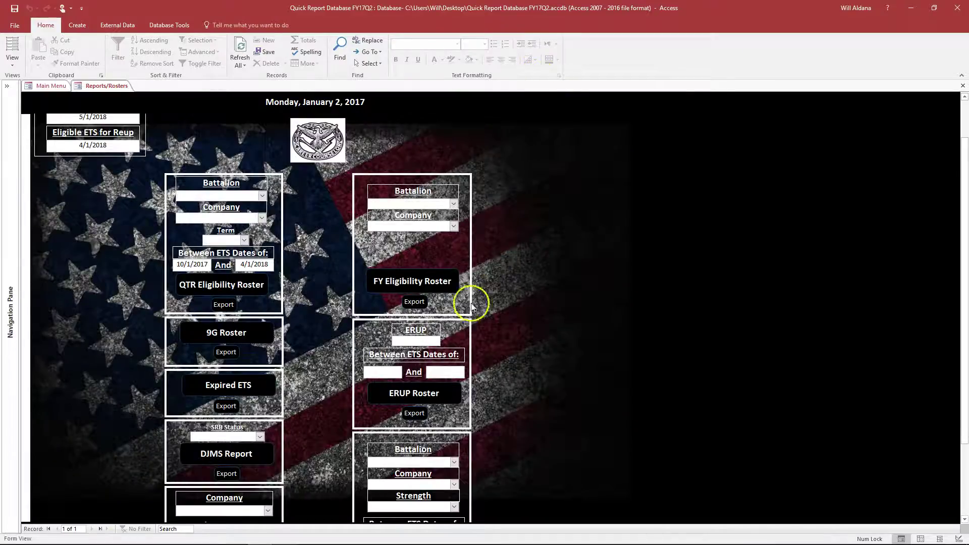
scroll(492, 316, down, 1)
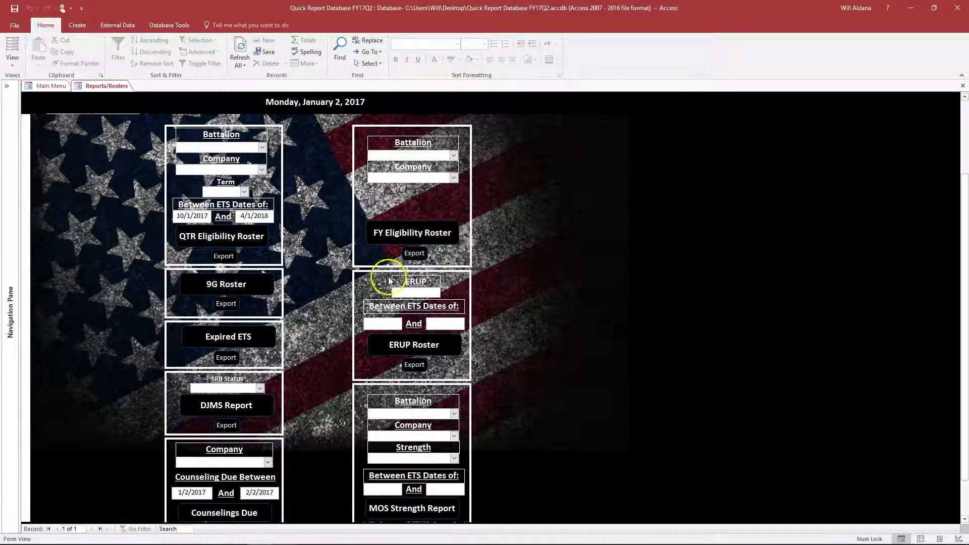
click(428, 292)
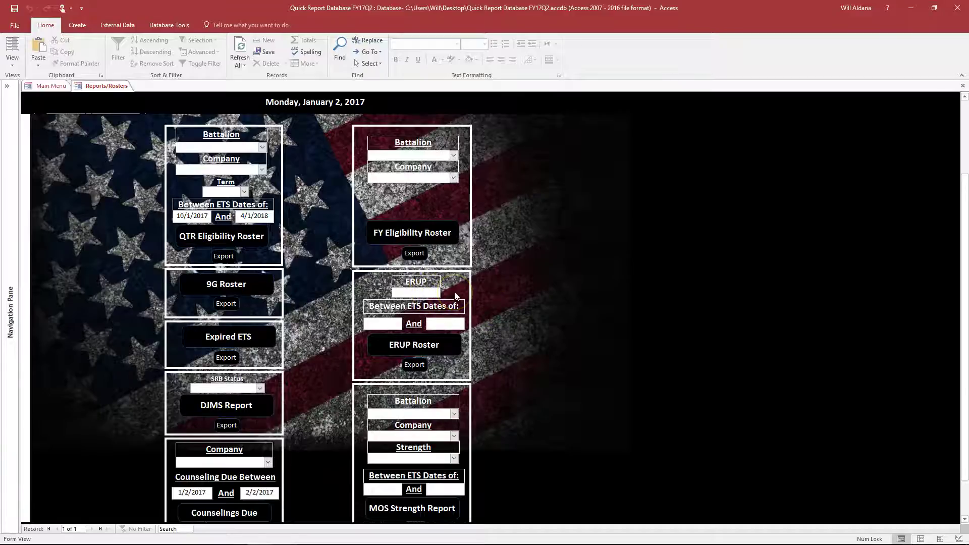
click(382, 323)
click(407, 323)
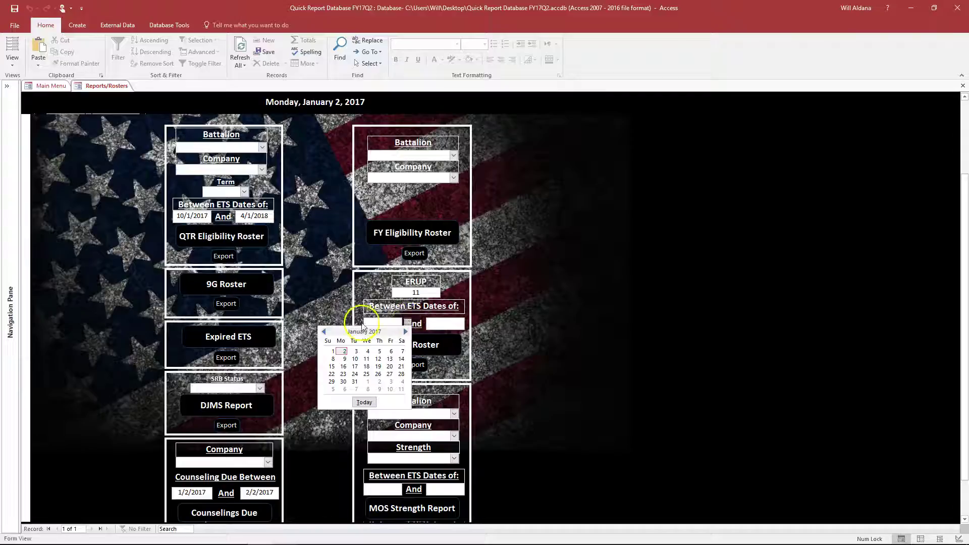
click(343, 351)
click(439, 324)
click(470, 323)
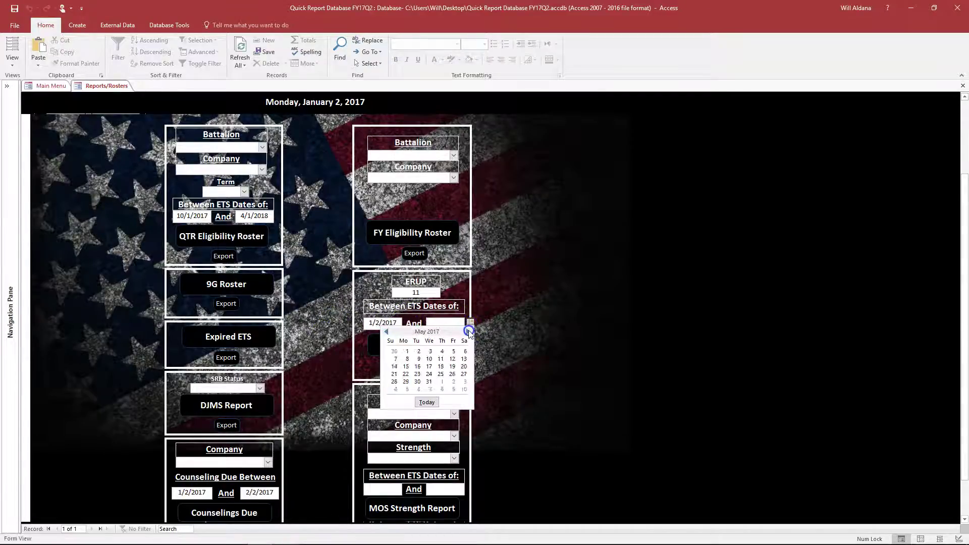
click(467, 332)
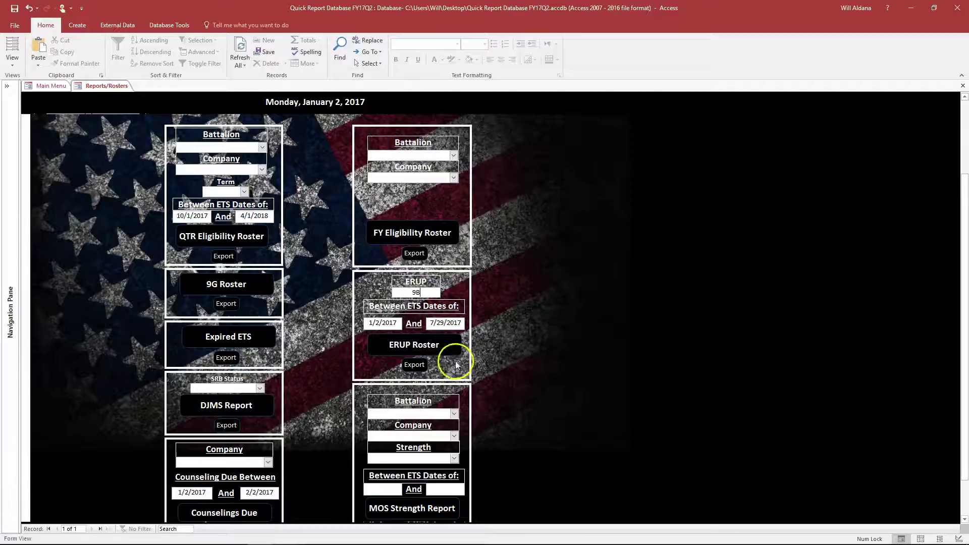
Preview the ERUP Roster and the Expired ETS report in turn, closing each preview
click(432, 353)
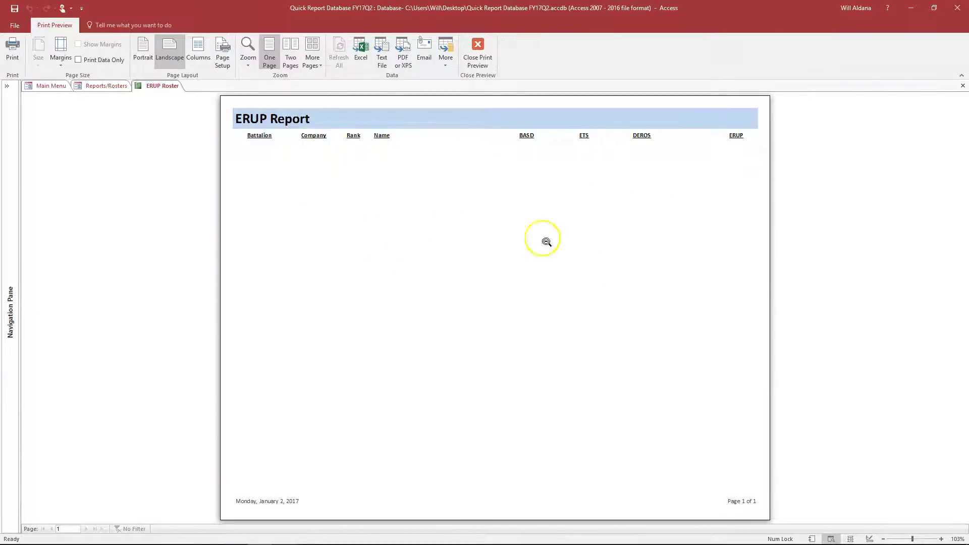
click(477, 48)
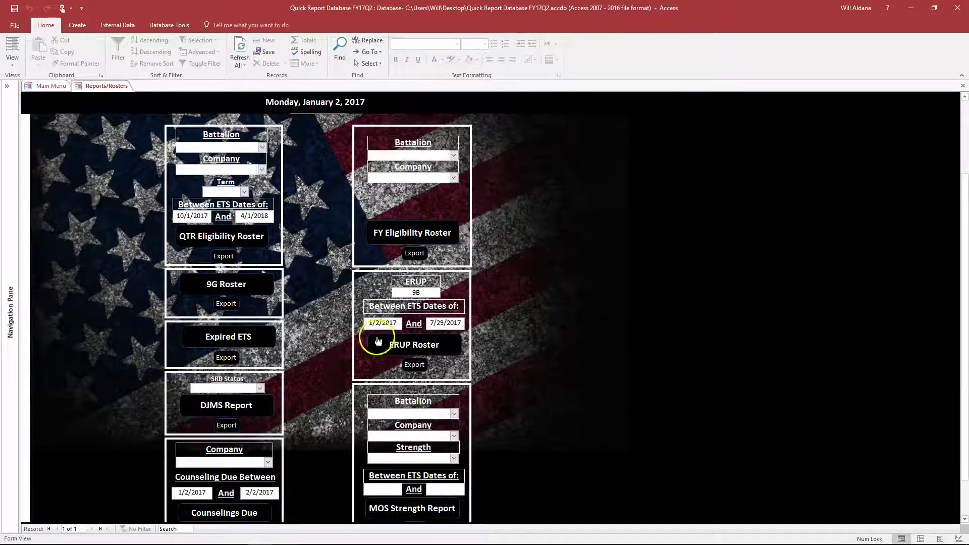
click(251, 343)
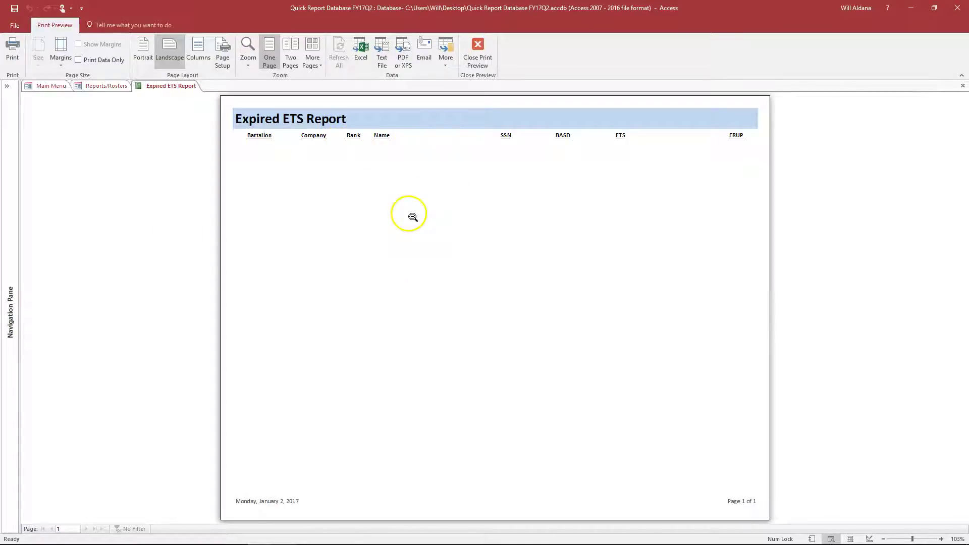
click(487, 62)
Preview the Counselings Due report with its default date range, and close the preview
scroll(389, 446, down, 3)
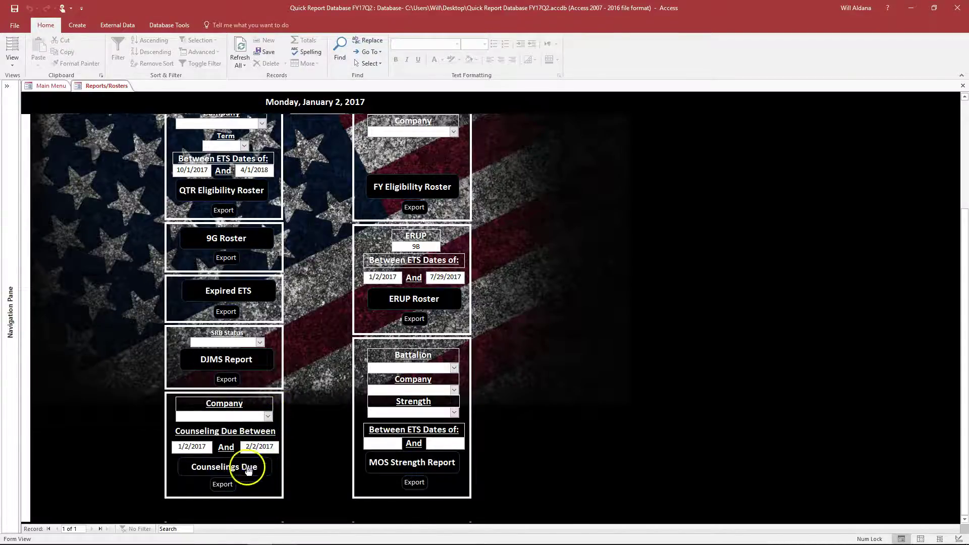
click(249, 465)
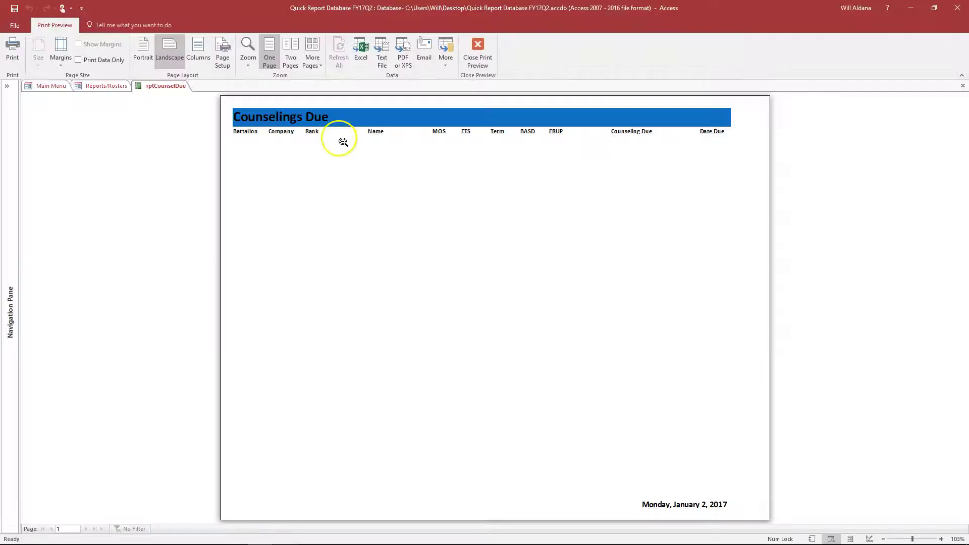
click(477, 53)
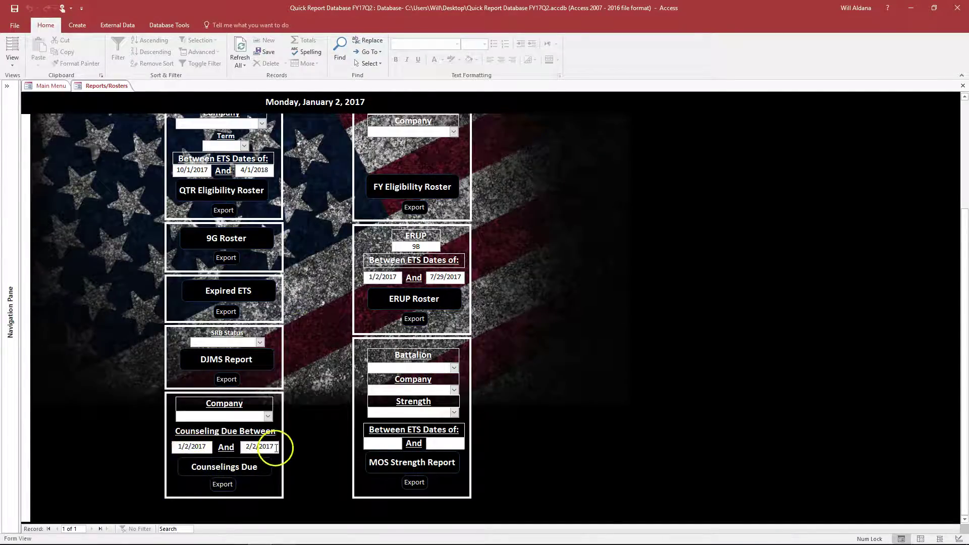
Set the counseling due range to 1/1/2017 through 1/31/2017, preview the Counselings Due report, and close the preview
click(204, 447)
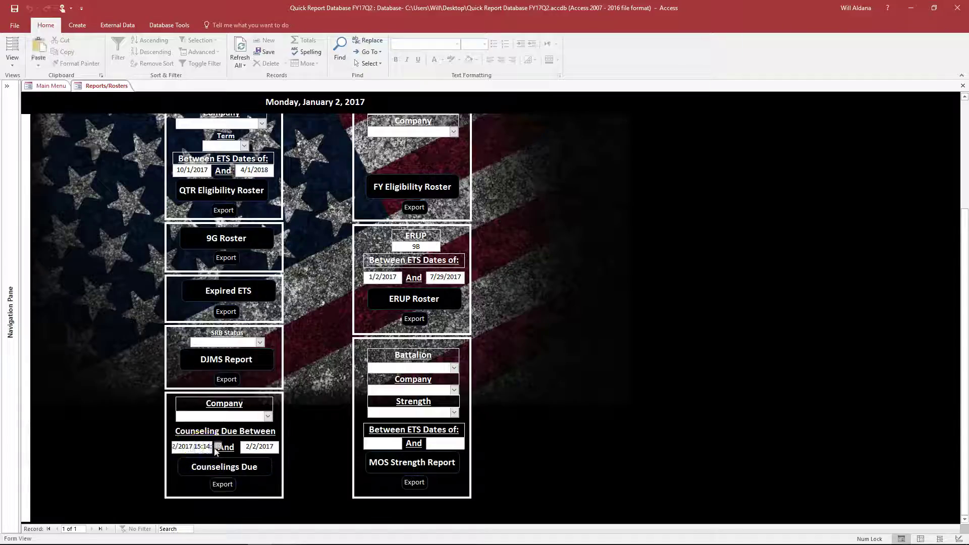
click(217, 447)
click(144, 475)
click(270, 452)
click(284, 446)
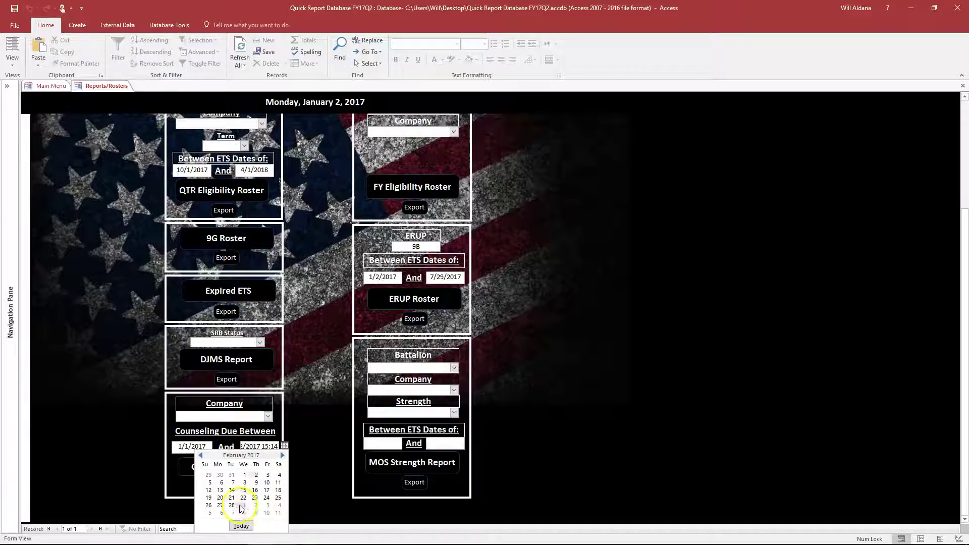
click(202, 455)
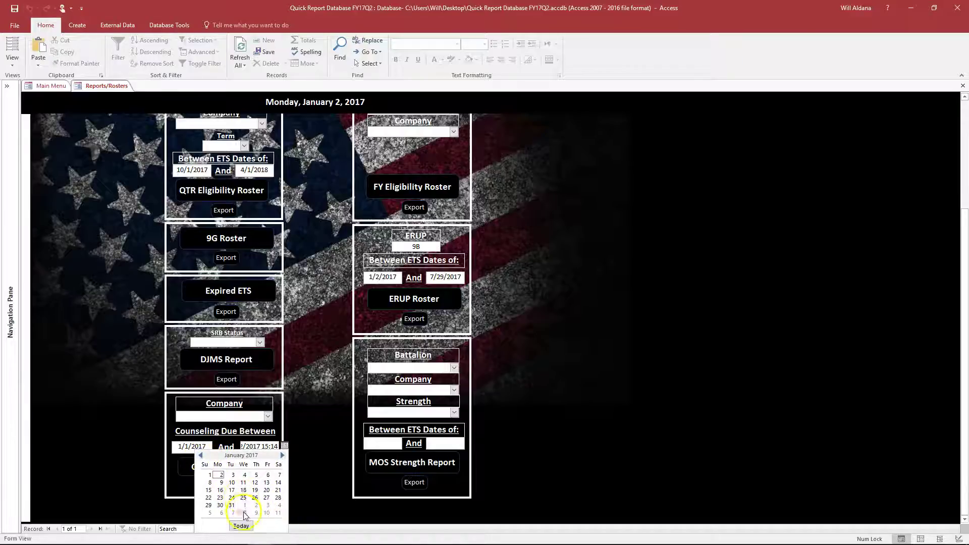
click(231, 505)
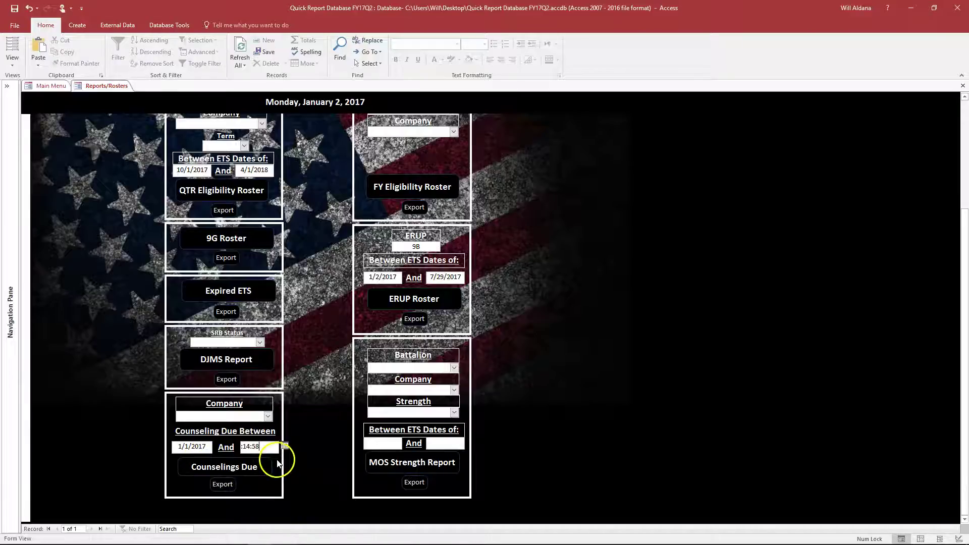
click(229, 468)
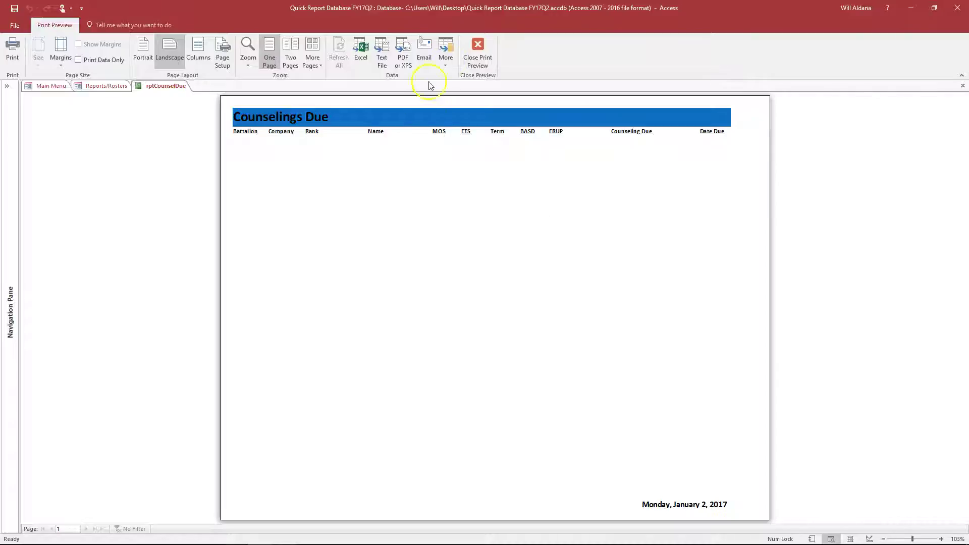
click(477, 50)
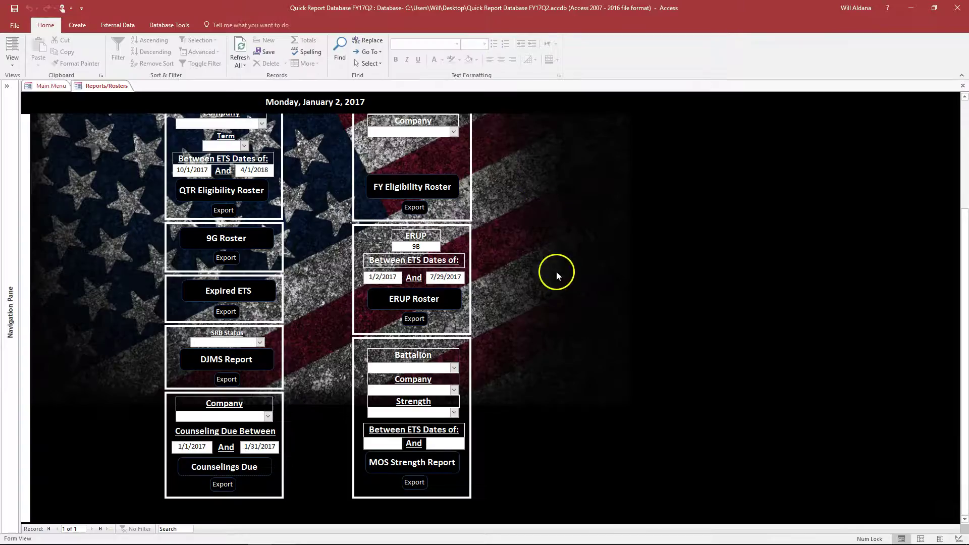
Filter the MOS Strength Report to company A TRP and strength Overstrength
click(454, 390)
click(426, 412)
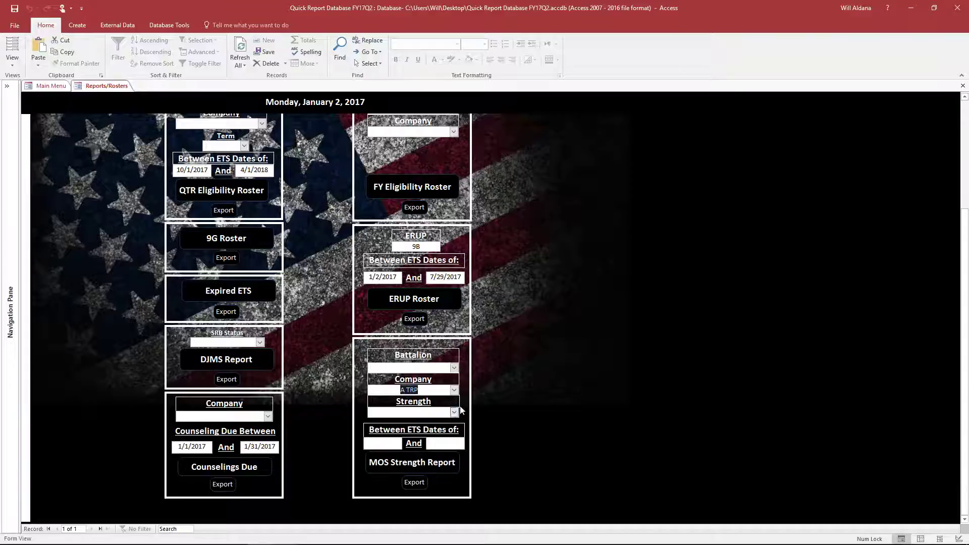
click(454, 412)
click(442, 442)
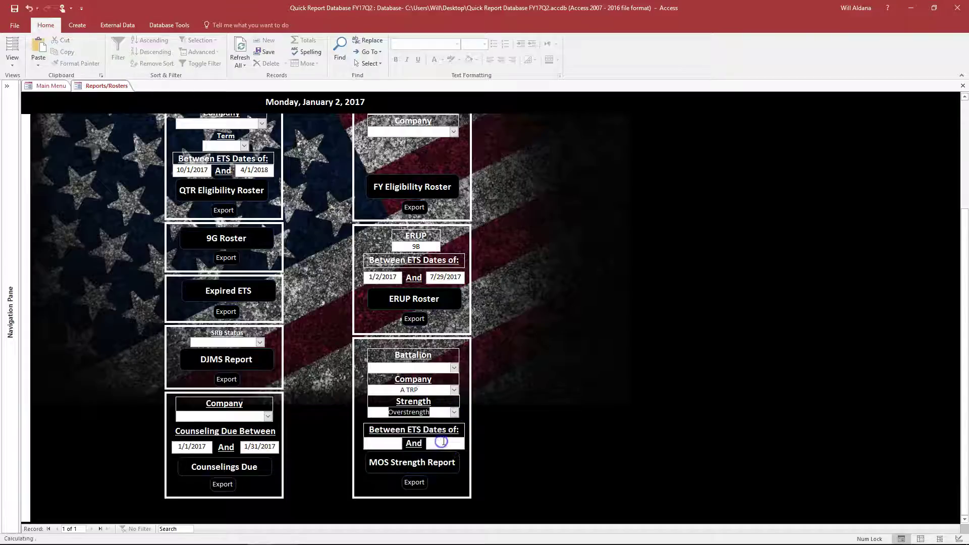
Set the MOS Strength Report's ETS dates to 1/1/2017 through 12/31/2017, preview the report, and close the preview
click(392, 443)
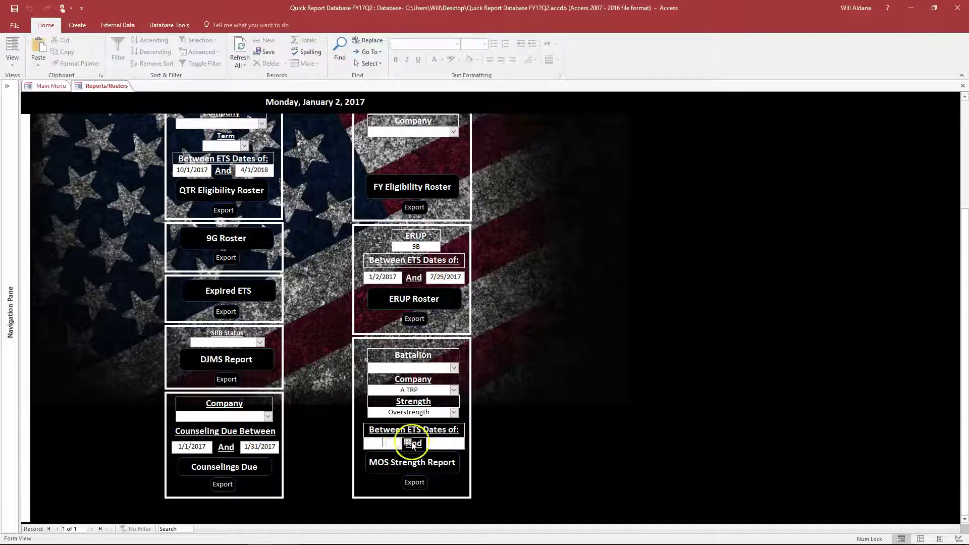
click(413, 445)
click(333, 467)
click(443, 447)
click(470, 442)
click(467, 450)
click(467, 450)
click(468, 451)
click(468, 450)
click(468, 450)
click(470, 451)
click(469, 451)
click(467, 451)
click(468, 451)
click(468, 451)
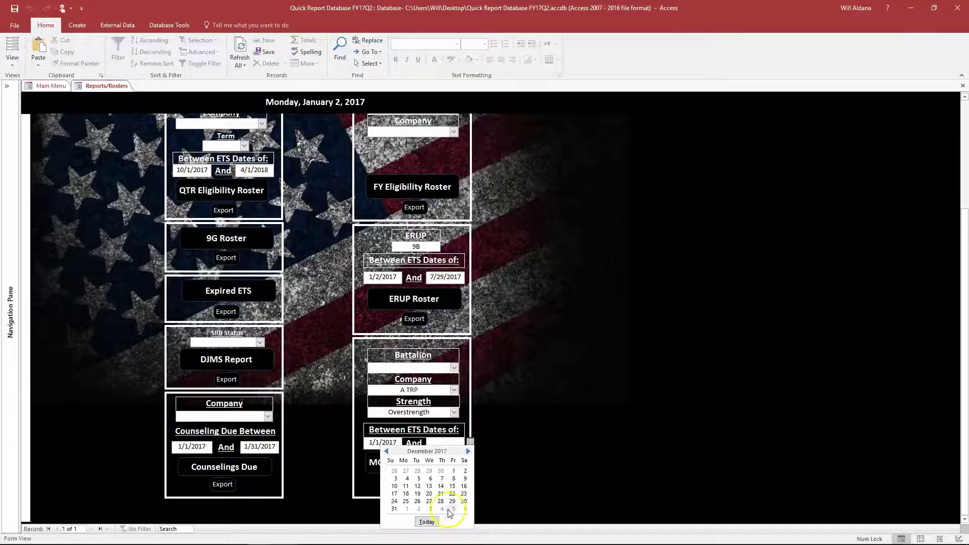
click(394, 508)
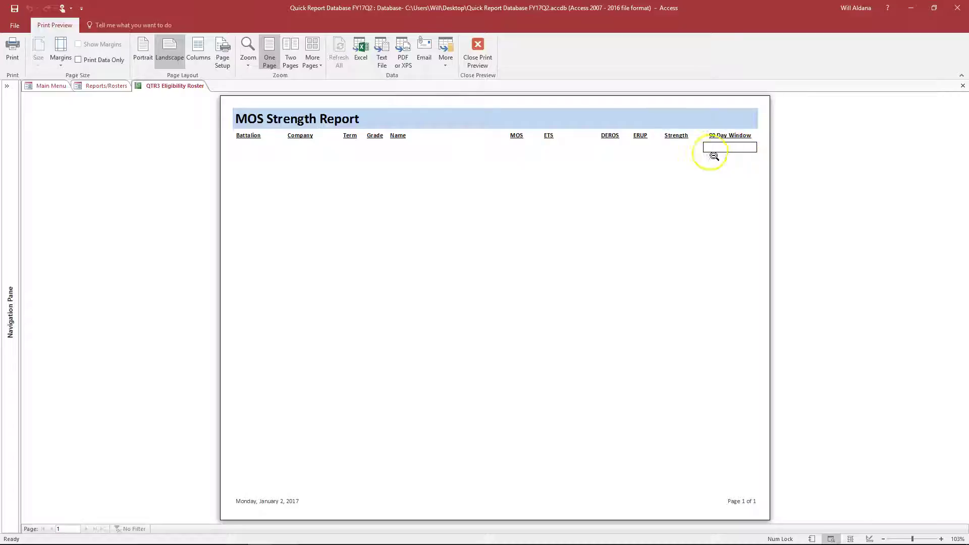
click(477, 49)
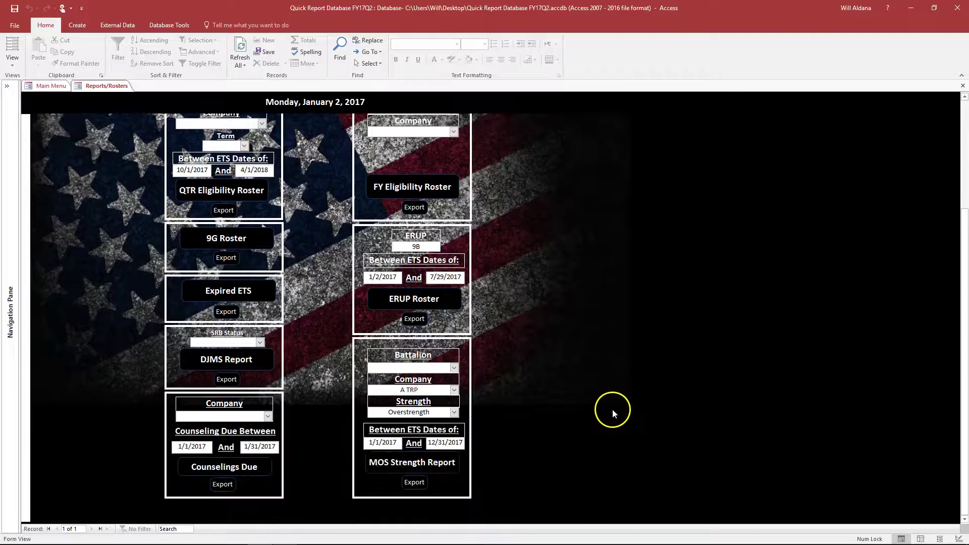
Change the MOS Strength Report's strength filter to Balanced and return to the database's main menu
click(453, 412)
click(383, 423)
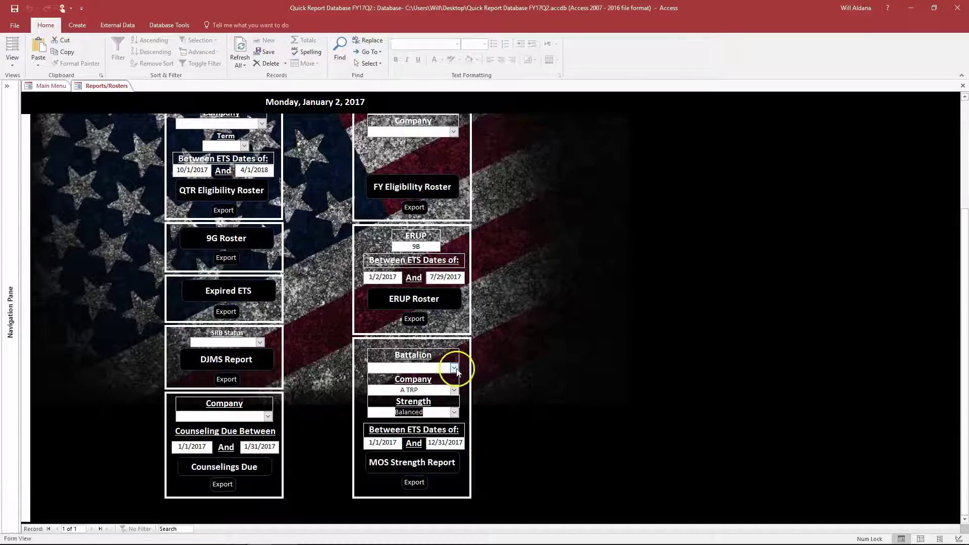
scroll(510, 373, up, 3)
scroll(707, 409, down, 3)
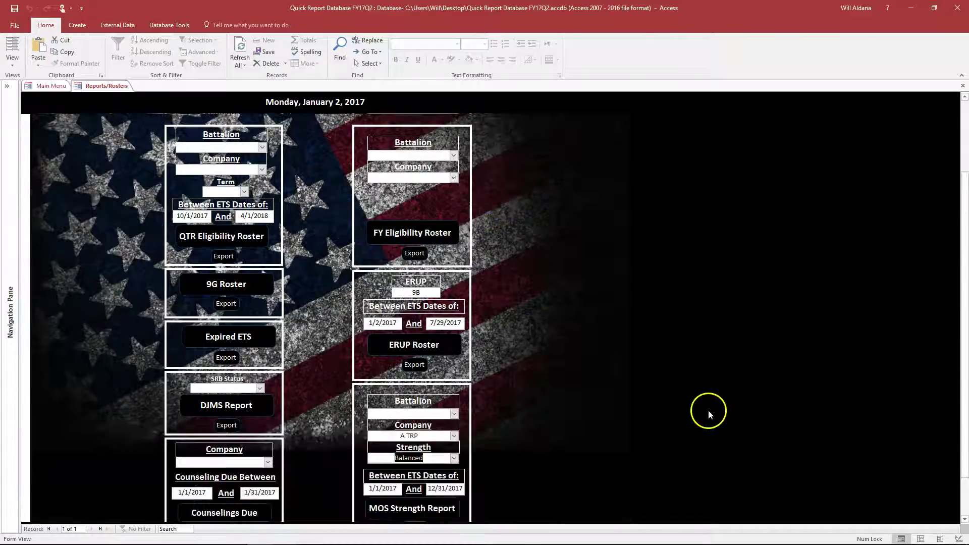
scroll(659, 373, up, 3)
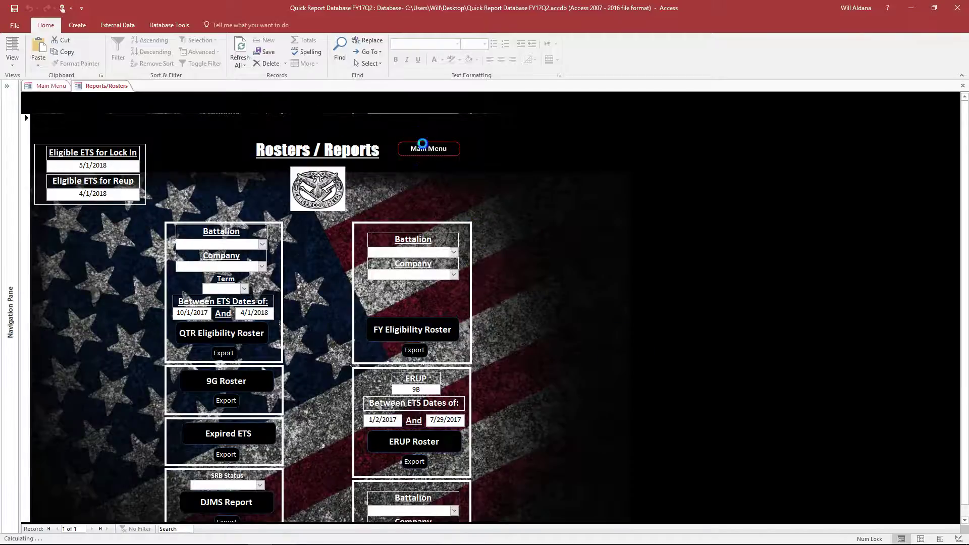
click(427, 145)
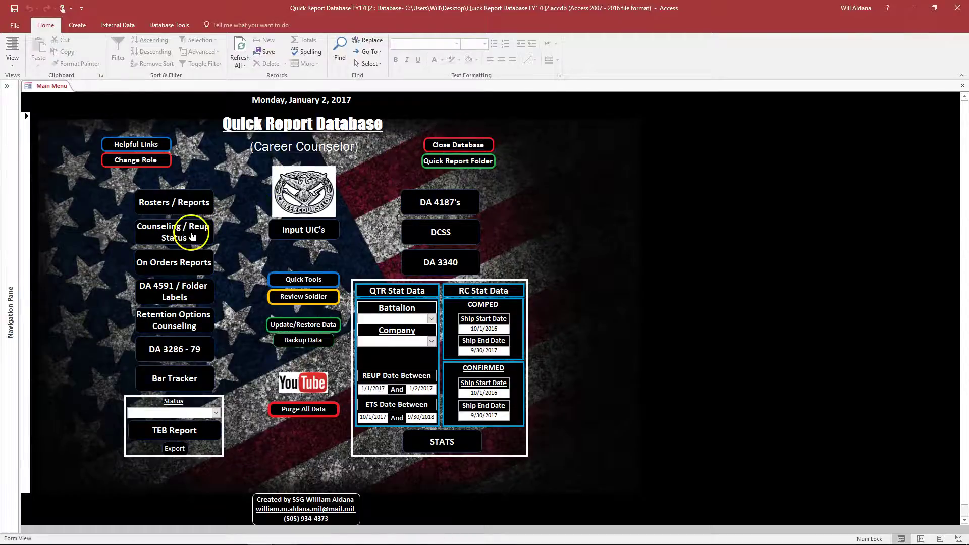
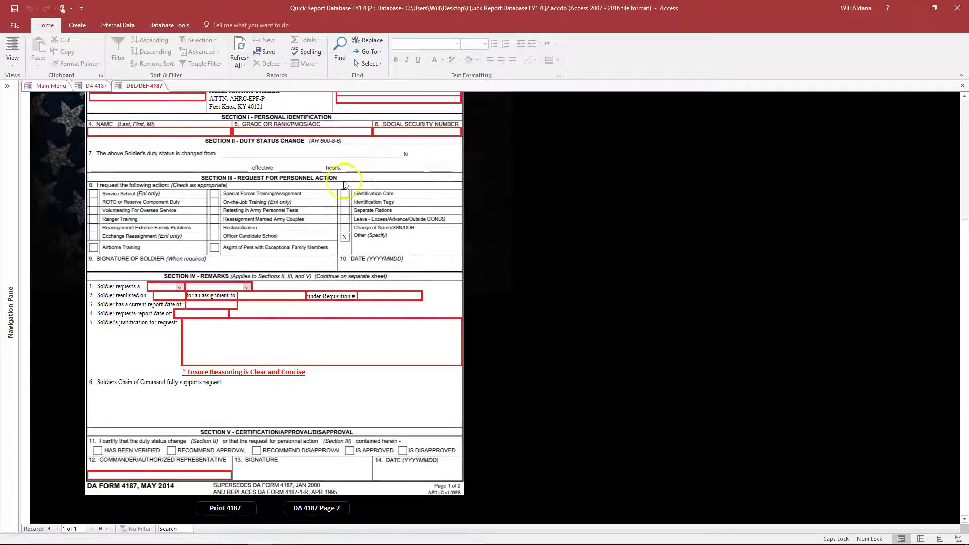
Review page 1 of the Deferment/Early Report DA 4187 and set the soldier's request in the remarks to 90 Day EARLY REPORT
scroll(268, 249, down, 3)
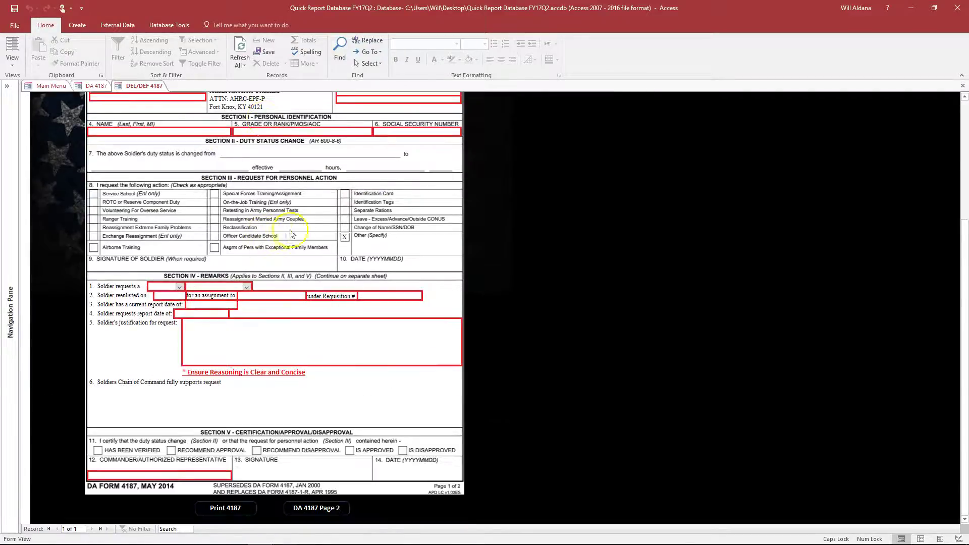
scroll(255, 276, up, 3)
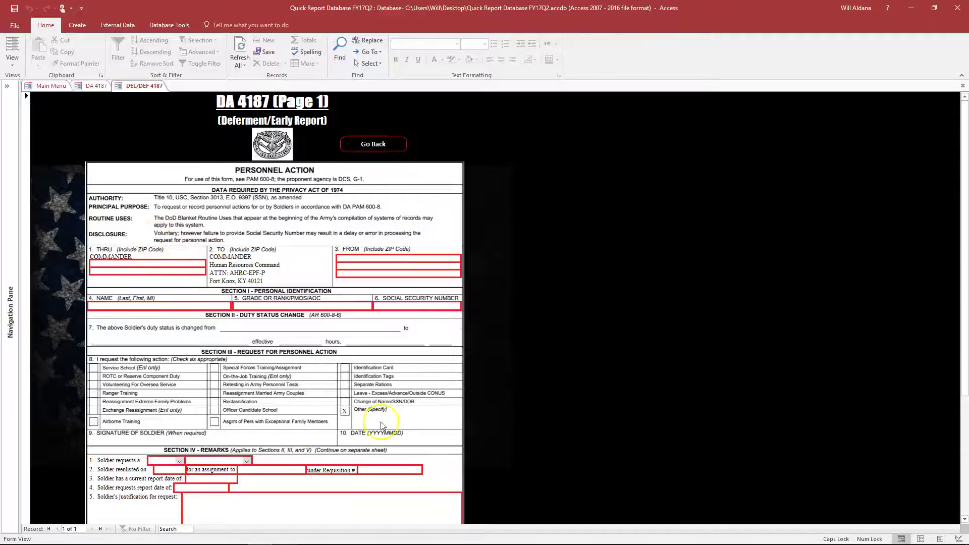
scroll(381, 426, down, 3)
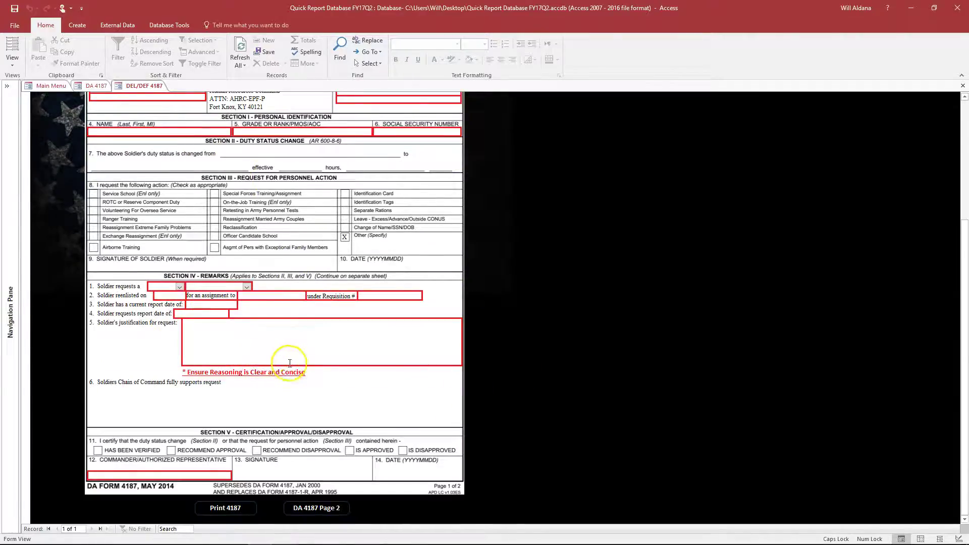
scroll(244, 335, up, 3)
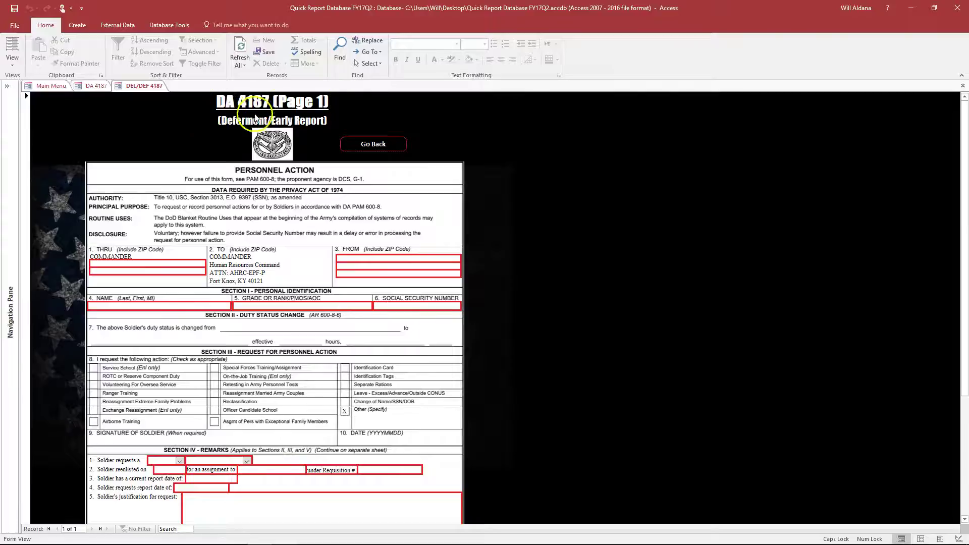
scroll(176, 275, down, 3)
click(178, 287)
click(176, 314)
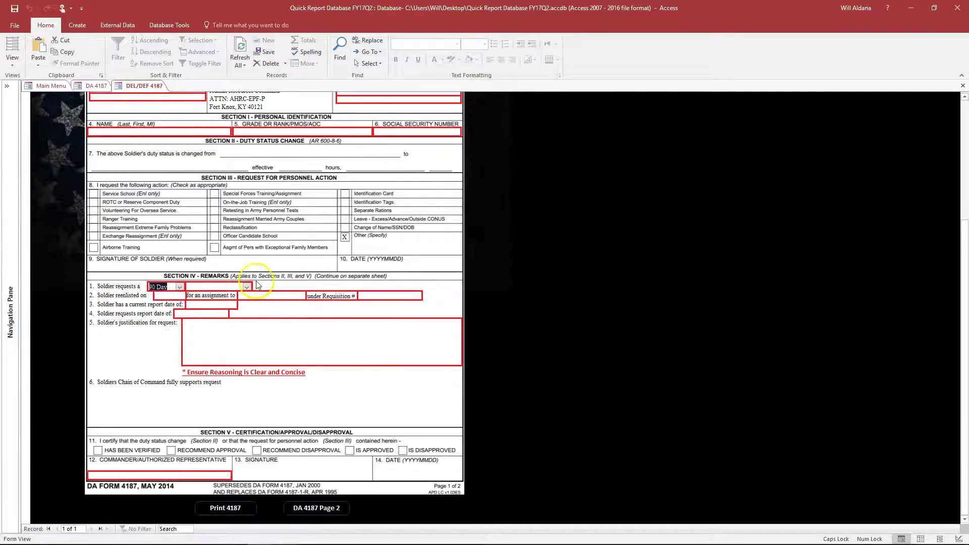
click(247, 287)
click(236, 305)
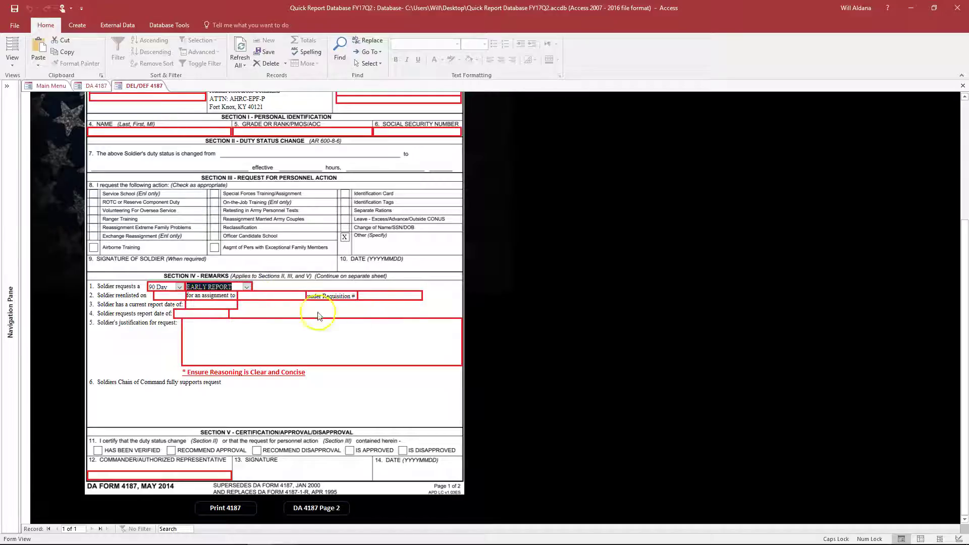
Examine the soldier's justification field and the rest of page 1 of the Deferment/Early Report DA 4187
click(243, 326)
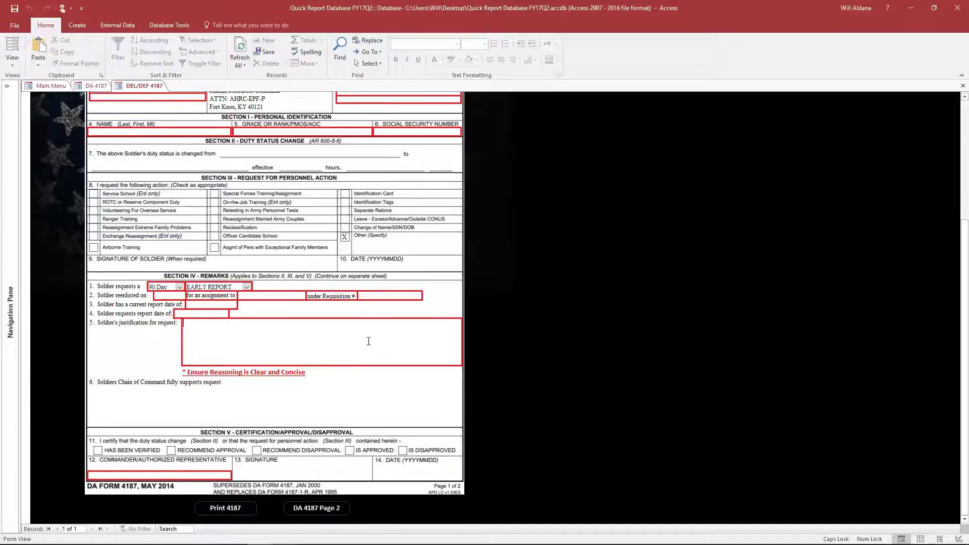
scroll(346, 343, up, 3)
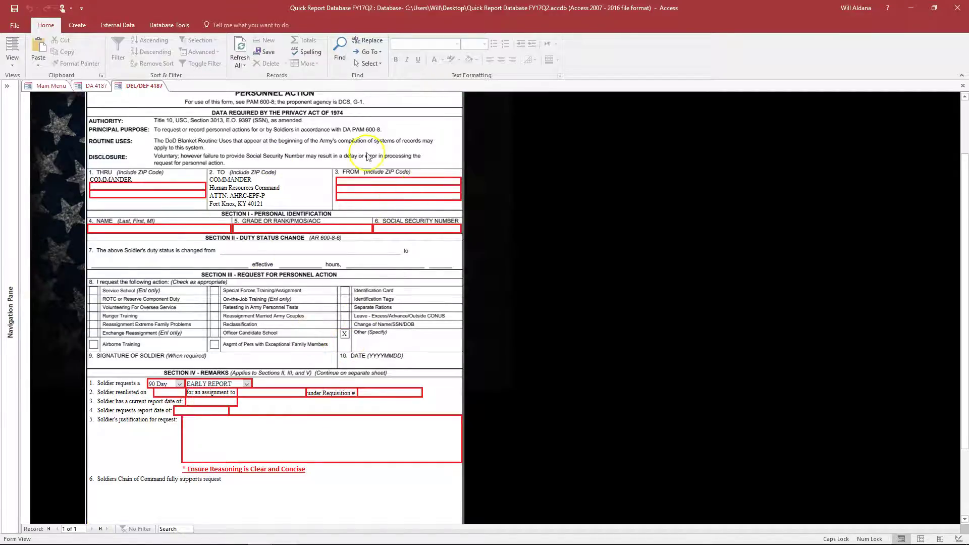
scroll(237, 404, down, 3)
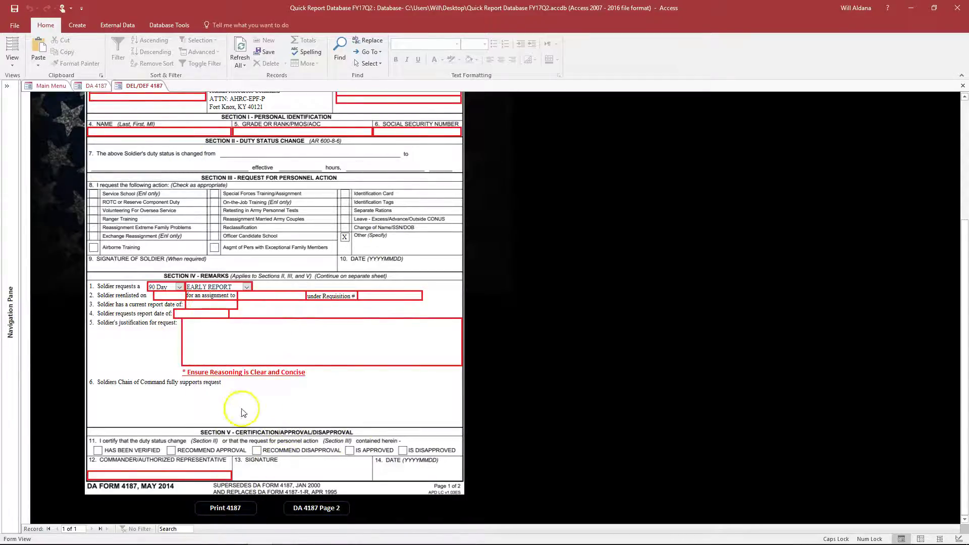
scroll(435, 297, up, 3)
scroll(346, 213, down, 3)
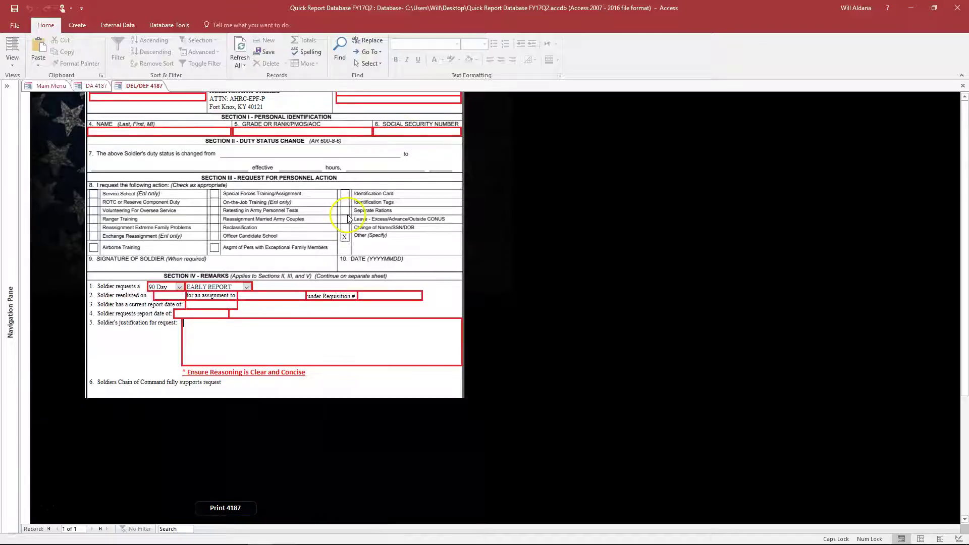
Review page 2 of the Deferment/Early Report DA 4187 and go back to the DA 4187 menu
click(328, 507)
scroll(447, 184, down, 6)
scroll(446, 184, up, 6)
click(477, 129)
click(372, 144)
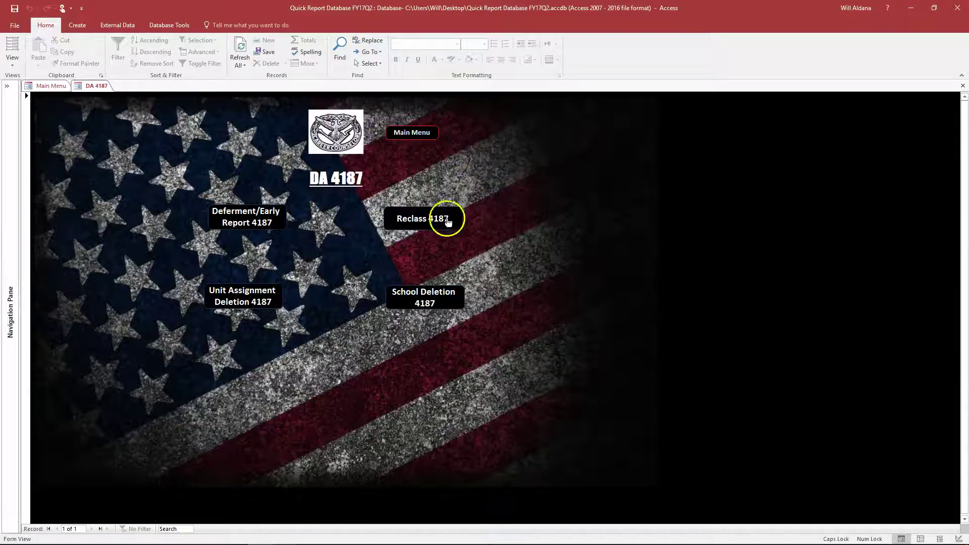
Review the Unit Assignment Deletion 4187, including the requester choices in its remarks, and go back to the DA 4187 menu
click(233, 298)
scroll(232, 297, down, 3)
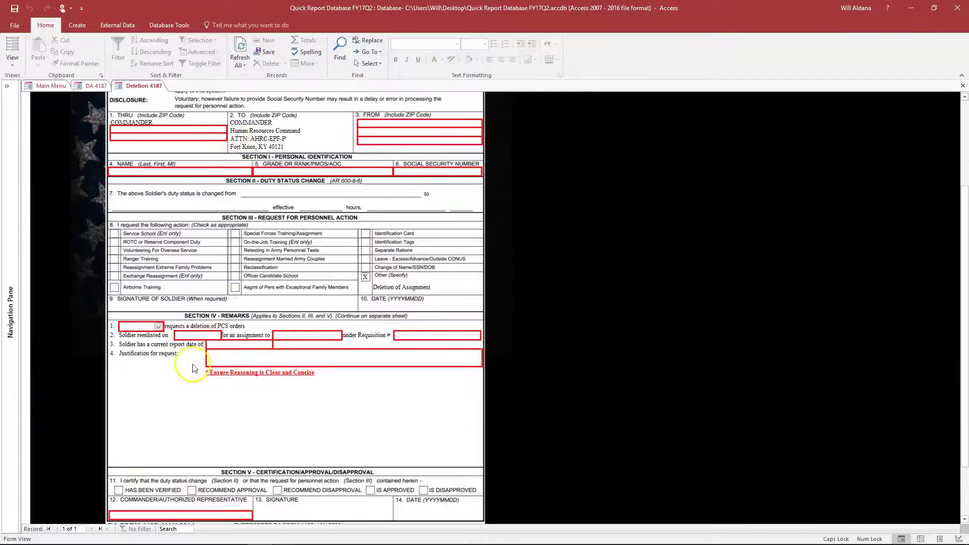
click(159, 327)
click(158, 328)
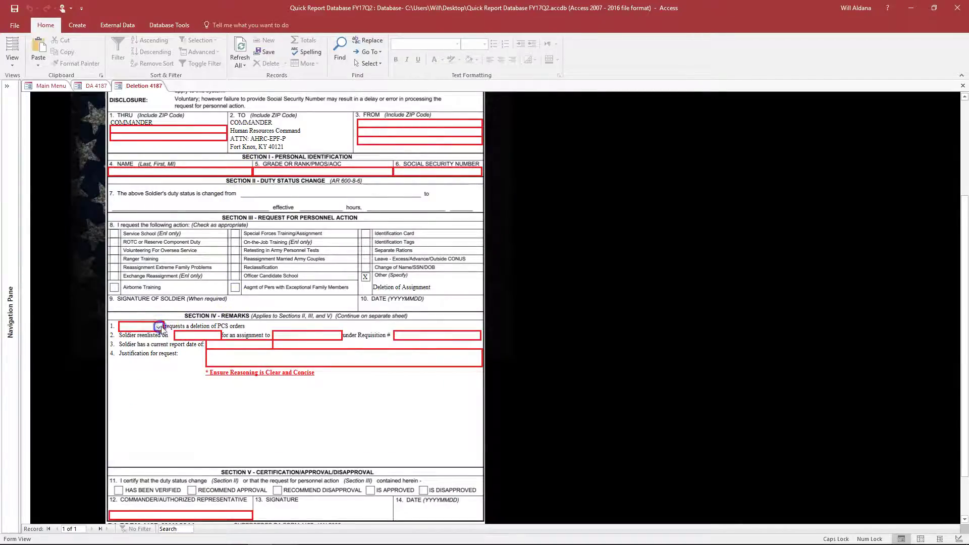
scroll(384, 348, up, 3)
click(418, 154)
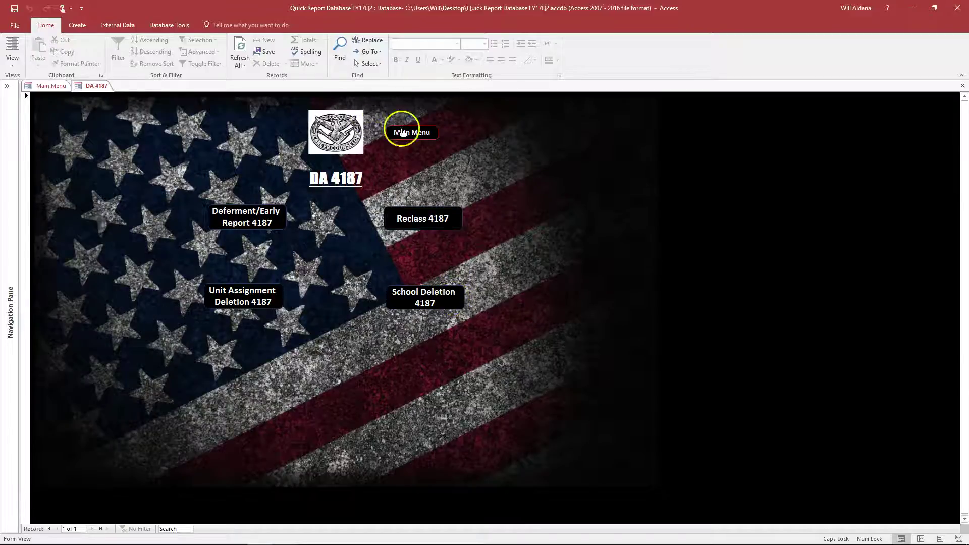
Review page 1 of the Reclass 4187 and return to the database's main menu
click(430, 212)
scroll(408, 253, down, 3)
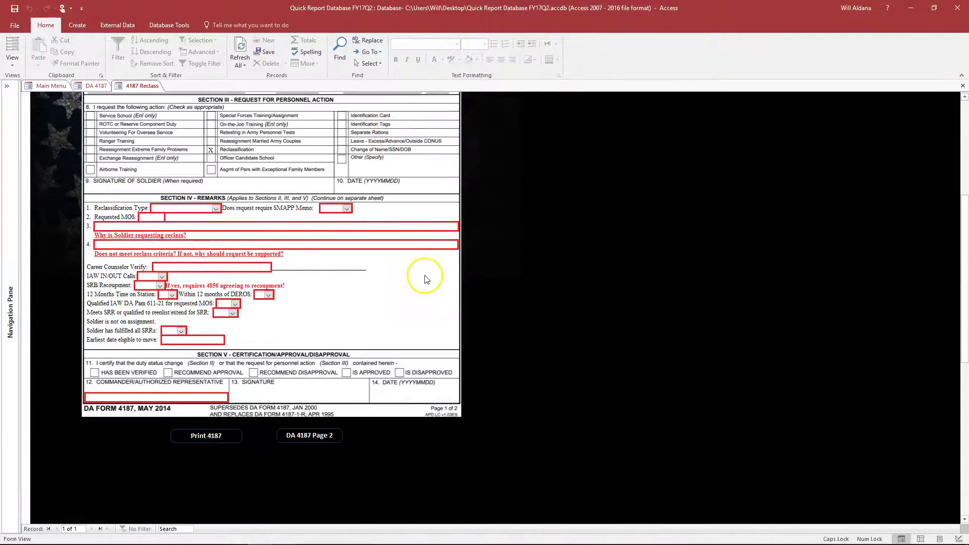
scroll(423, 250, up, 5)
scroll(378, 202, down, 2)
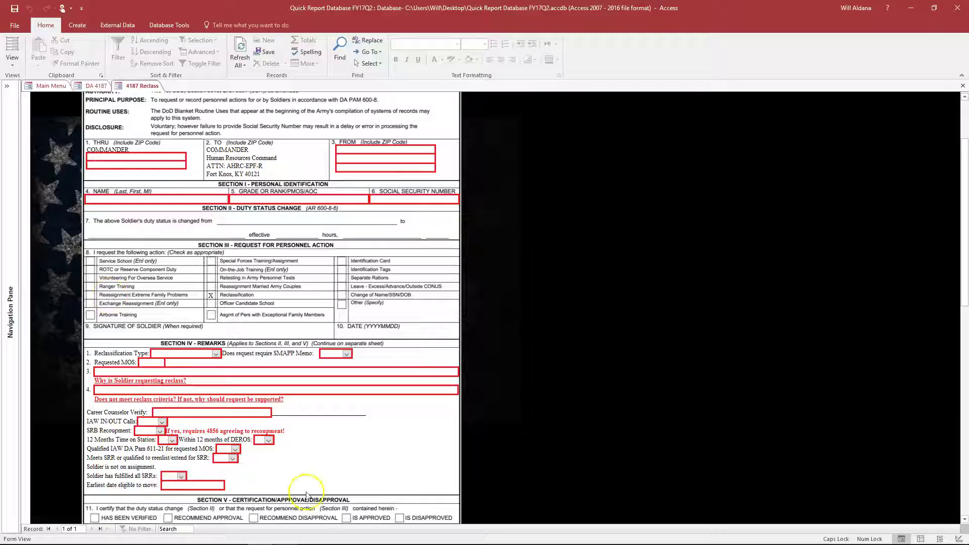
scroll(275, 285, down, 3)
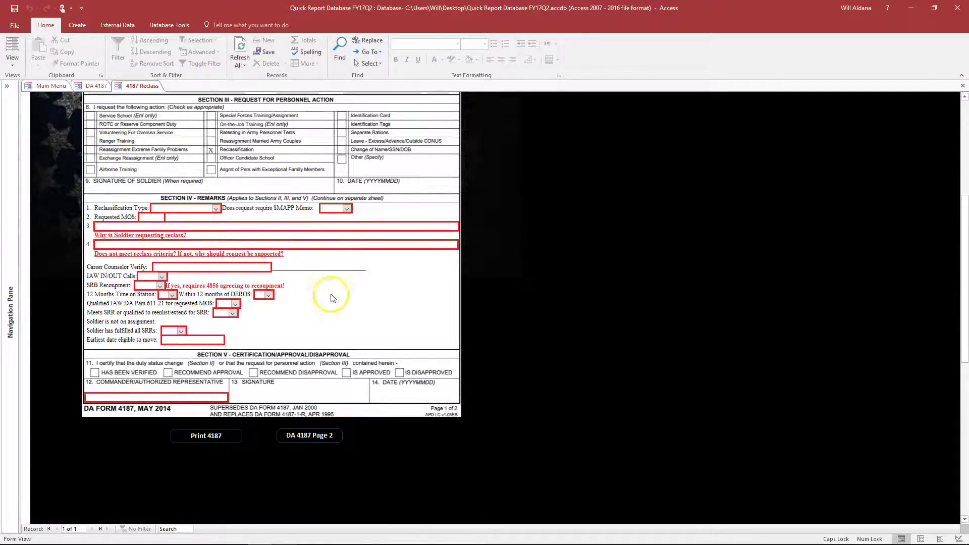
scroll(230, 298, up, 1)
scroll(230, 298, up, 5)
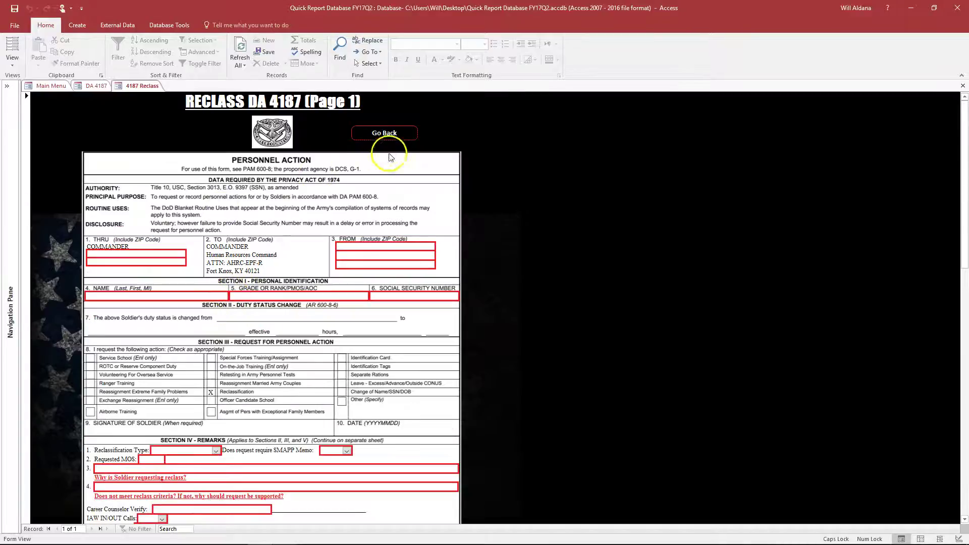
click(389, 133)
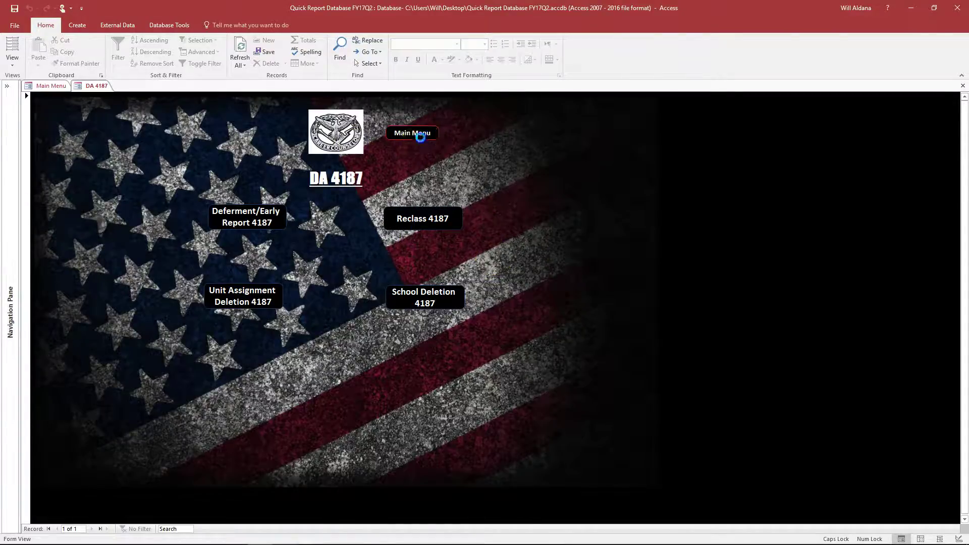
click(410, 134)
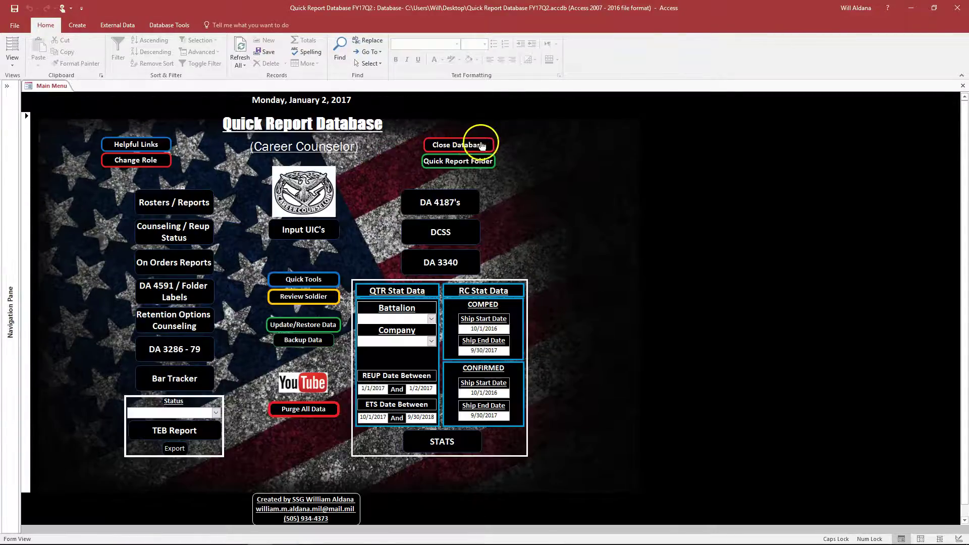
Open the DCSS form with DA 4991 data auto-populated from PERDB and enter the soldier's last name
click(455, 240)
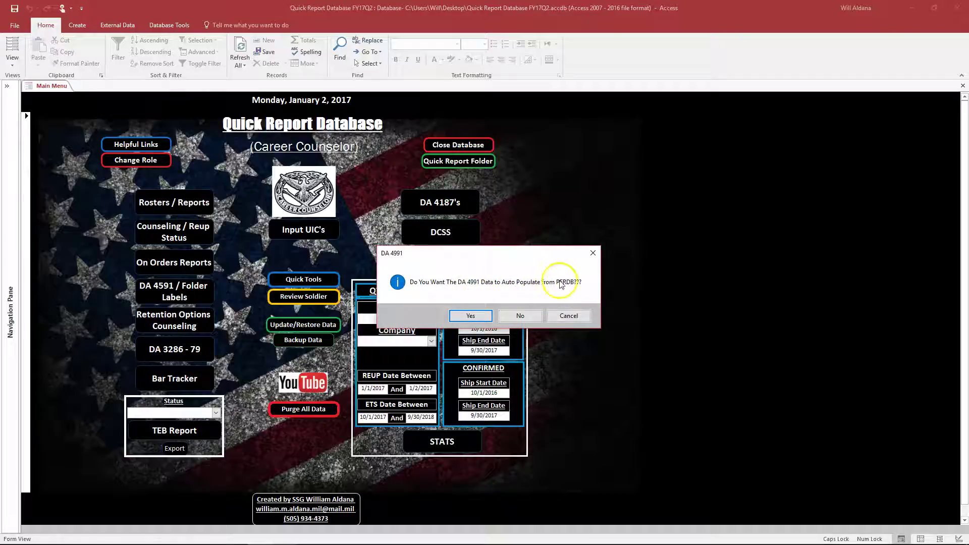
click(470, 317)
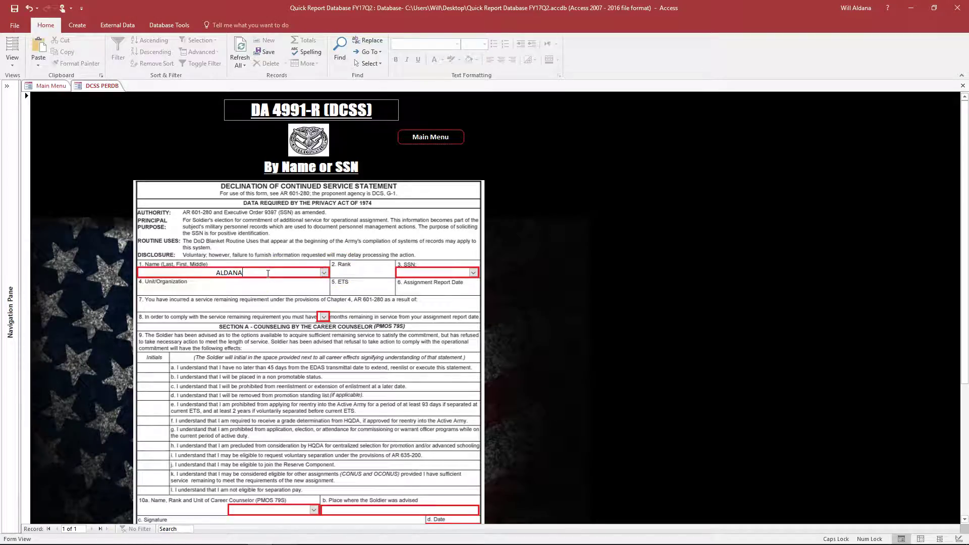
scroll(323, 399, down, 3)
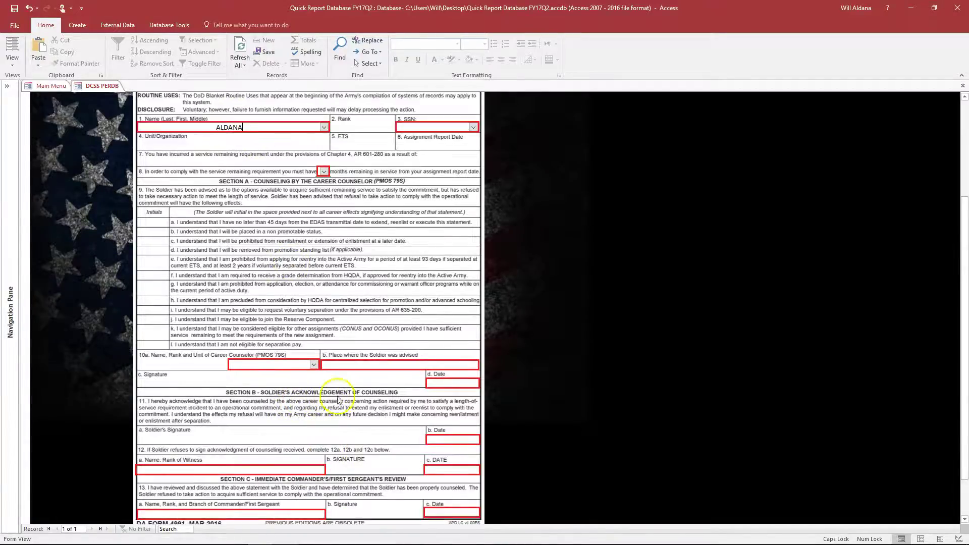
scroll(326, 439, up, 3)
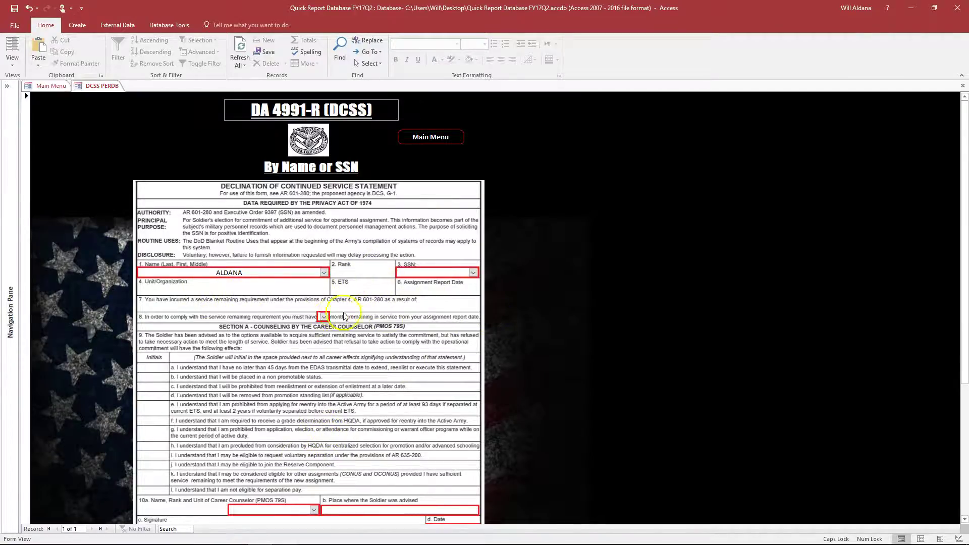
Examine the DCSS form's months-remaining and career counselor choices and its acknowledgement and commander review sections
click(323, 317)
click(431, 359)
scroll(432, 359, down, 5)
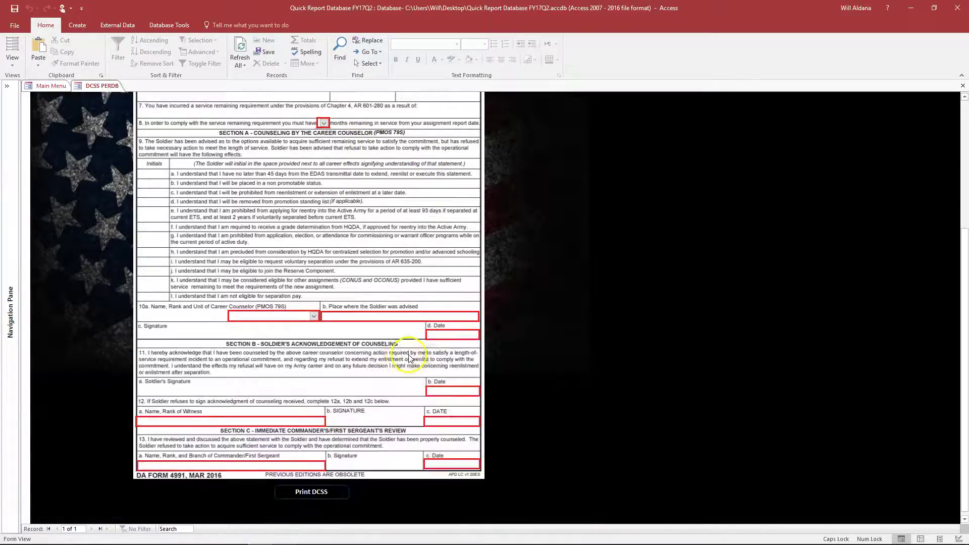
click(313, 317)
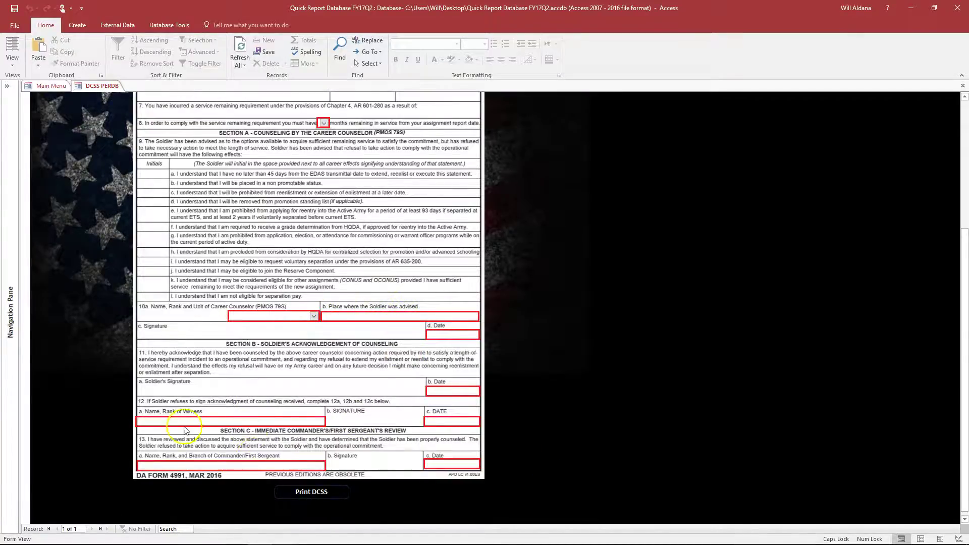
scroll(376, 333, up, 10)
scroll(376, 333, down, 10)
scroll(375, 333, up, 5)
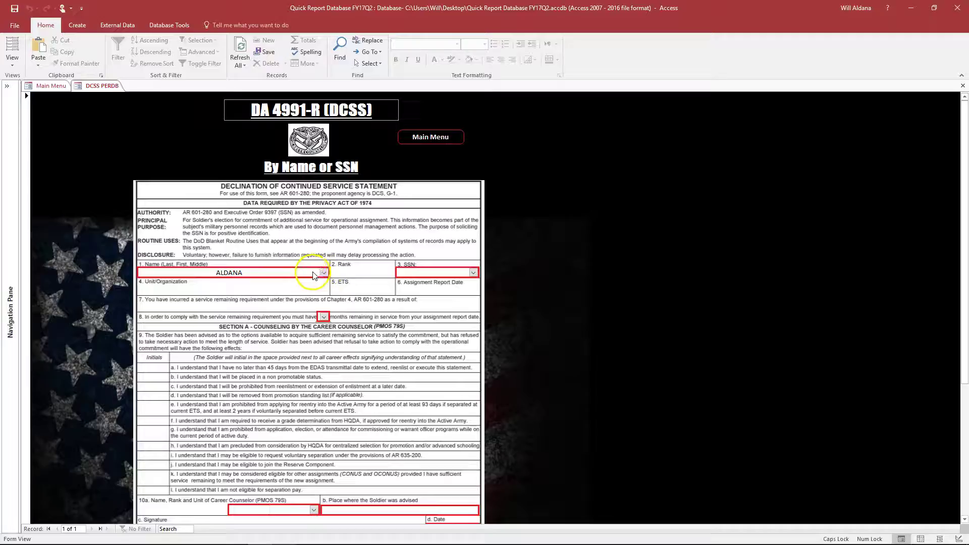
Clear the soldier's name from the DCSS form and check the SSN list
click(143, 265)
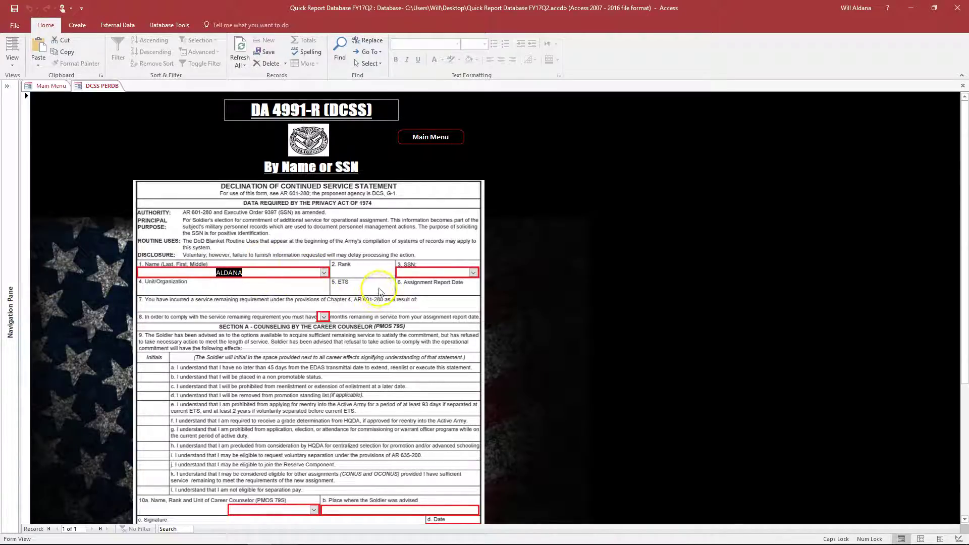
key(Delete)
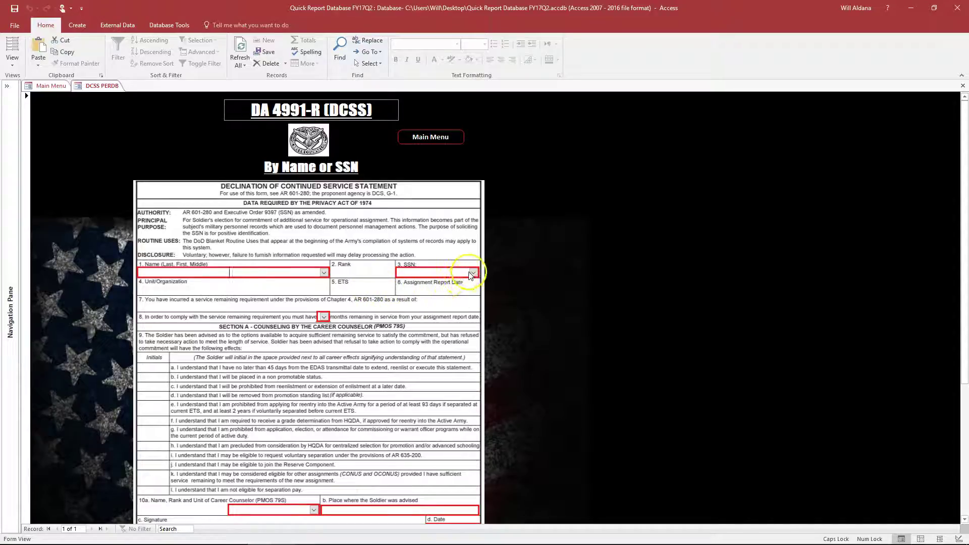
click(474, 273)
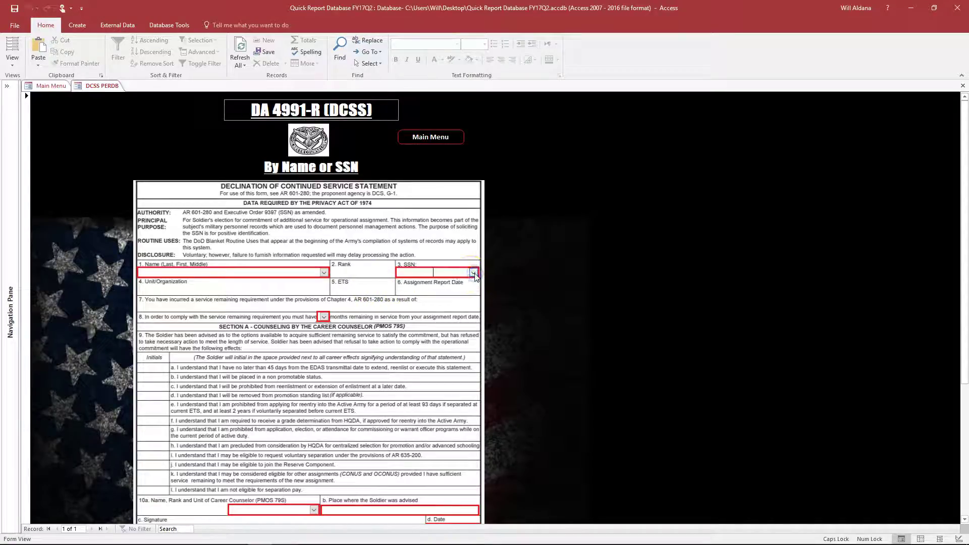
click(474, 274)
click(462, 273)
Check the name and SSN lookup fields of the DCSS form and return to the main menu
click(252, 274)
click(372, 274)
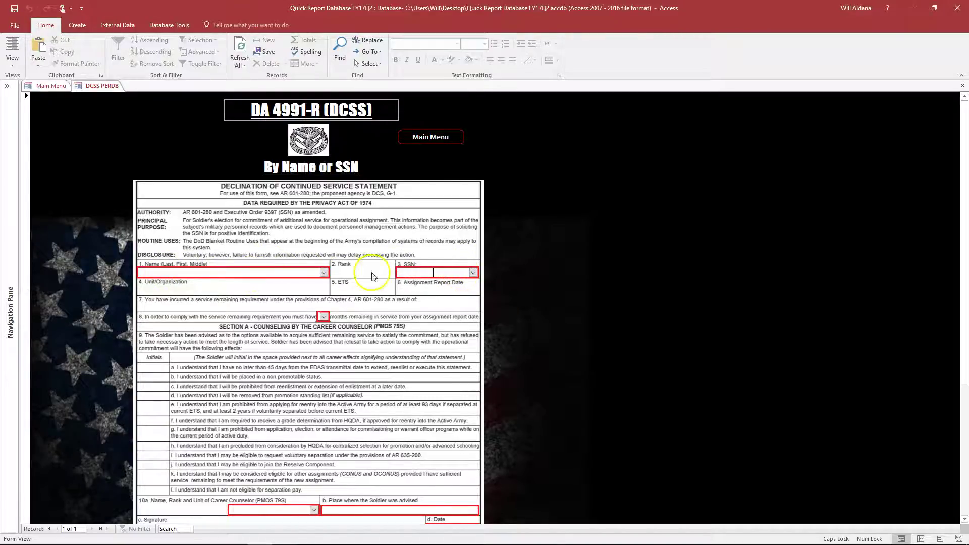
click(433, 272)
click(324, 273)
click(325, 273)
click(460, 274)
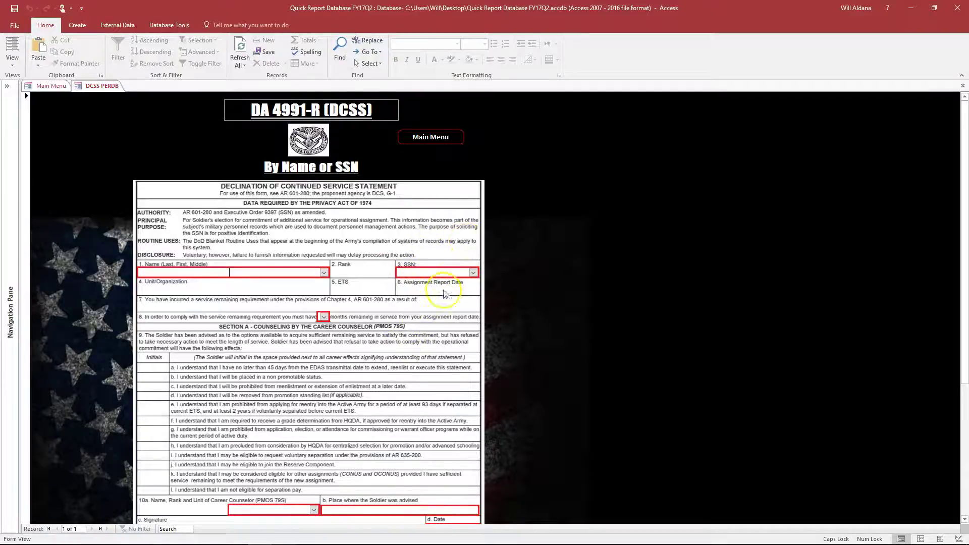
click(436, 138)
Open the DA 3340 with PERDB data and review its name lookup, soldier's request and commander's certification sections
click(422, 257)
click(462, 314)
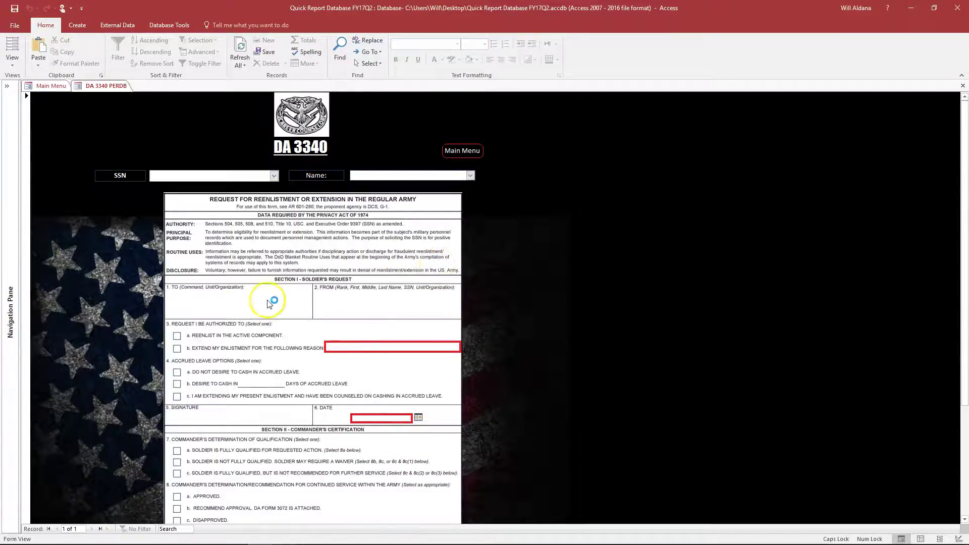
click(425, 178)
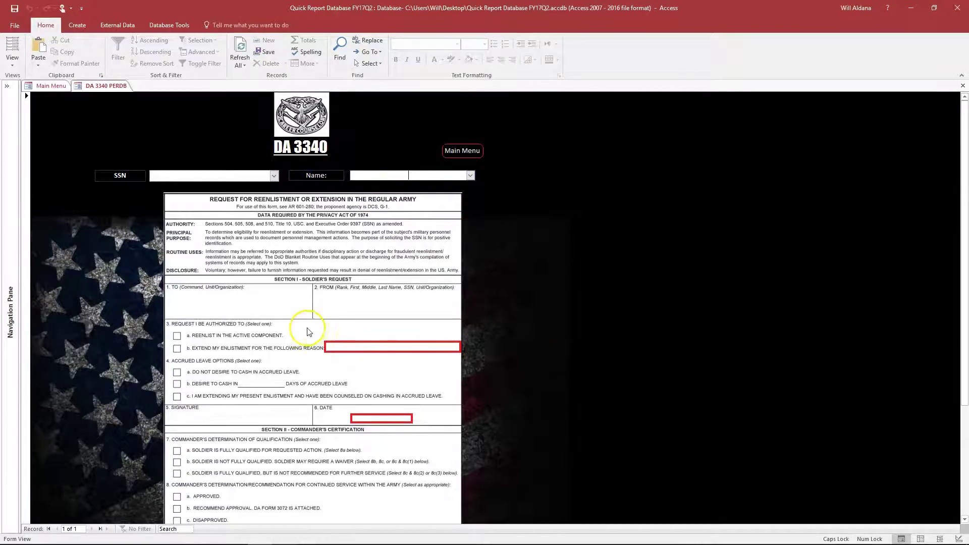
scroll(309, 329, down, 3)
scroll(394, 335, up, 1)
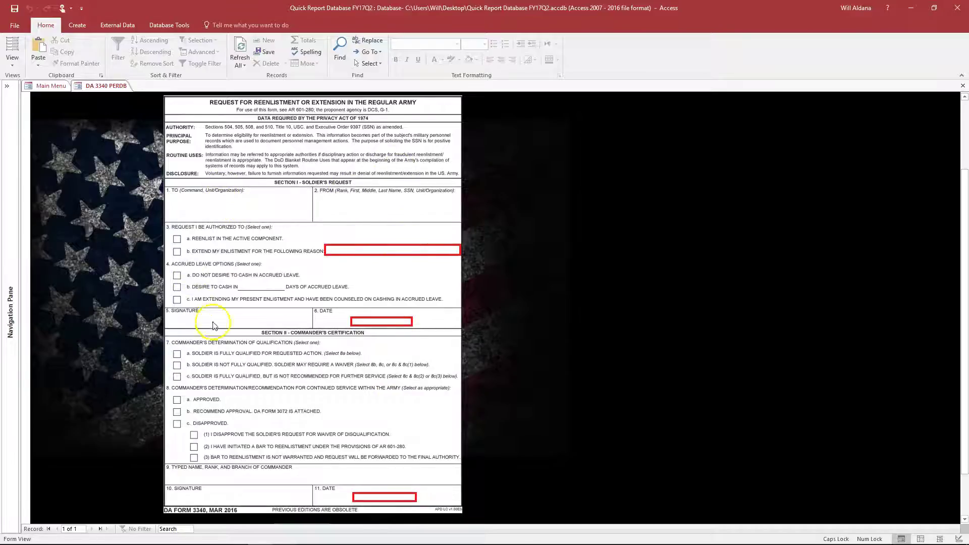
scroll(252, 454, down, 2)
scroll(242, 373, up, 4)
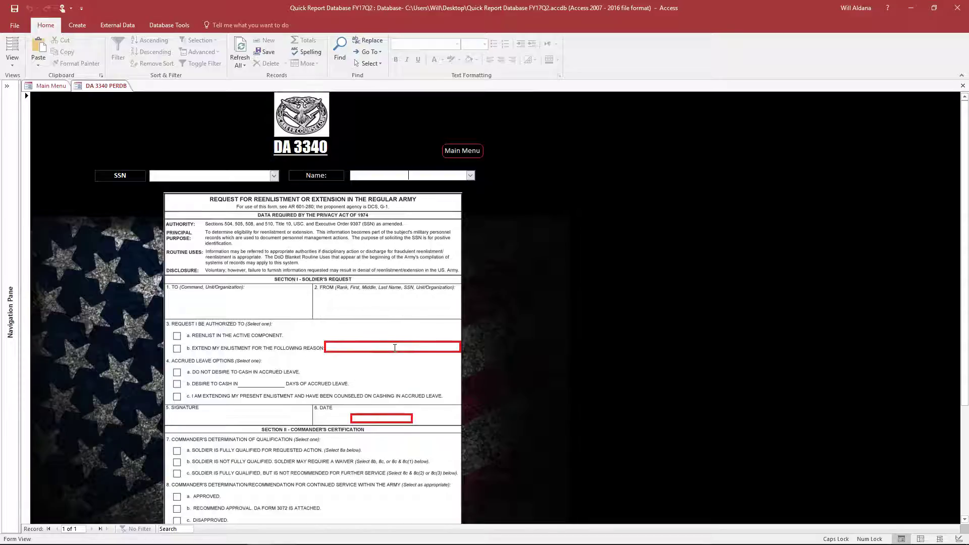
scroll(426, 344, down, 2)
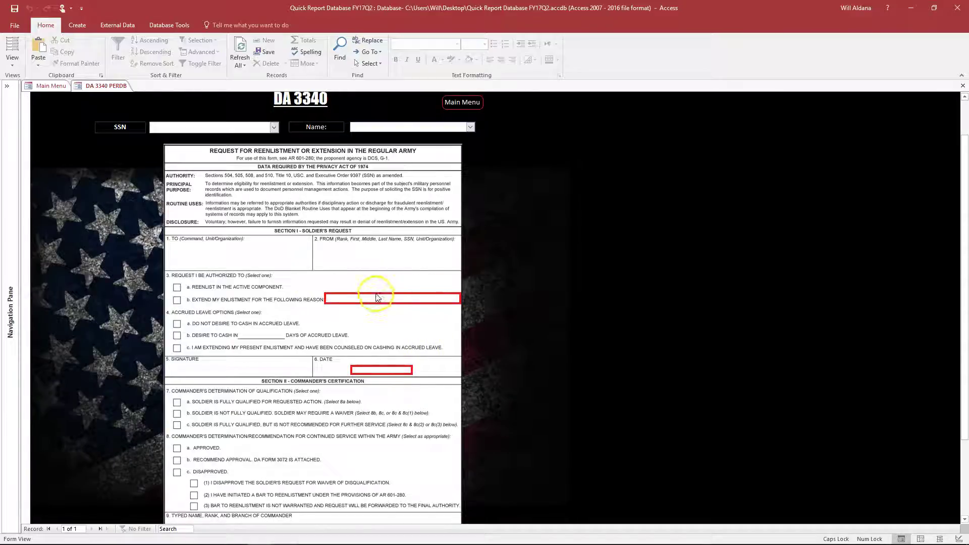
scroll(403, 366, down, 4)
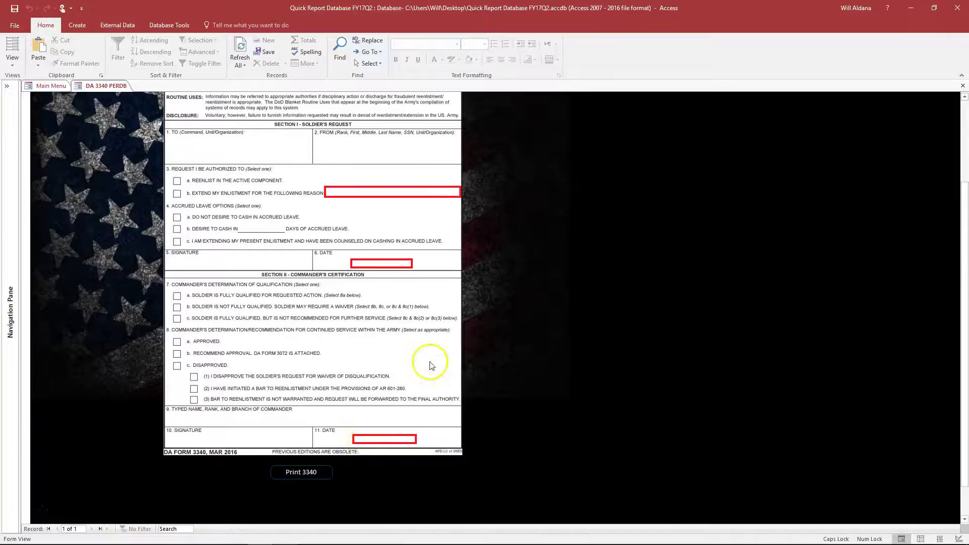
Start printing the DA 3340, cancel the reenlistment or extension choice, and return to the main menu
click(326, 472)
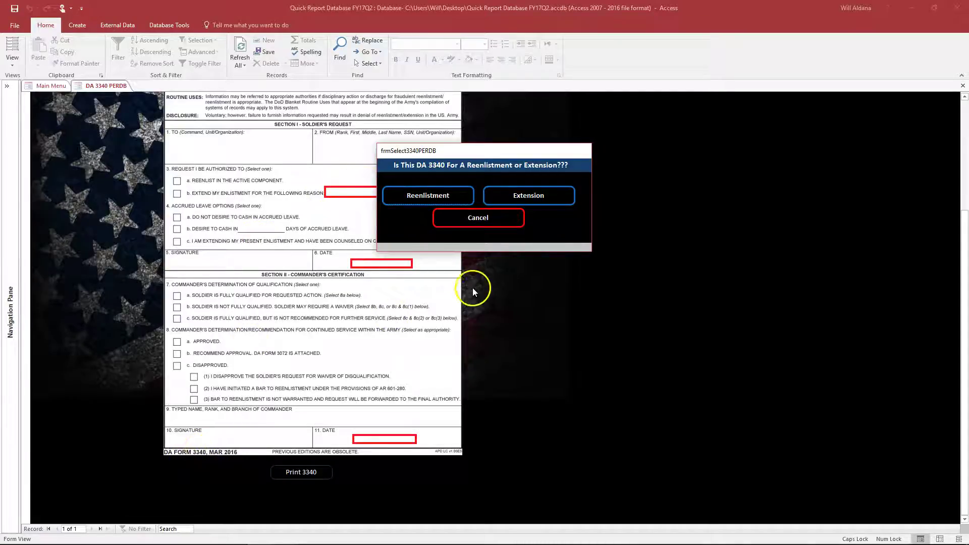
click(487, 223)
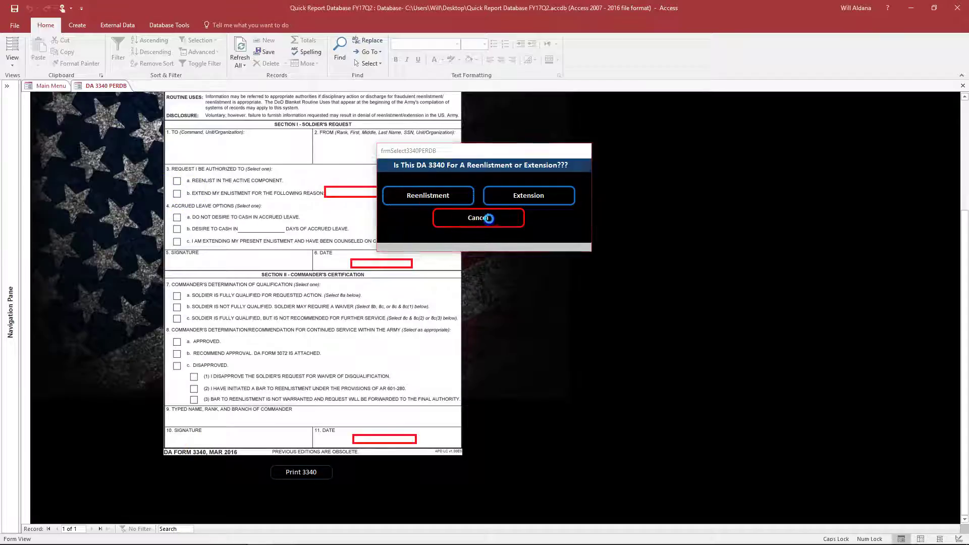
click(457, 149)
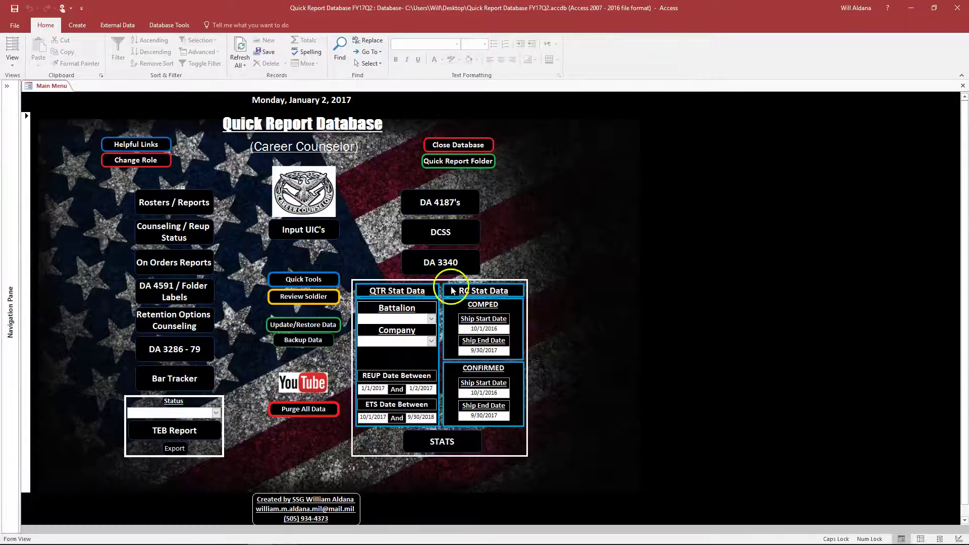
Open a DA 3340 without PERDB auto-population, review the blank form, and return to the main menu
click(448, 260)
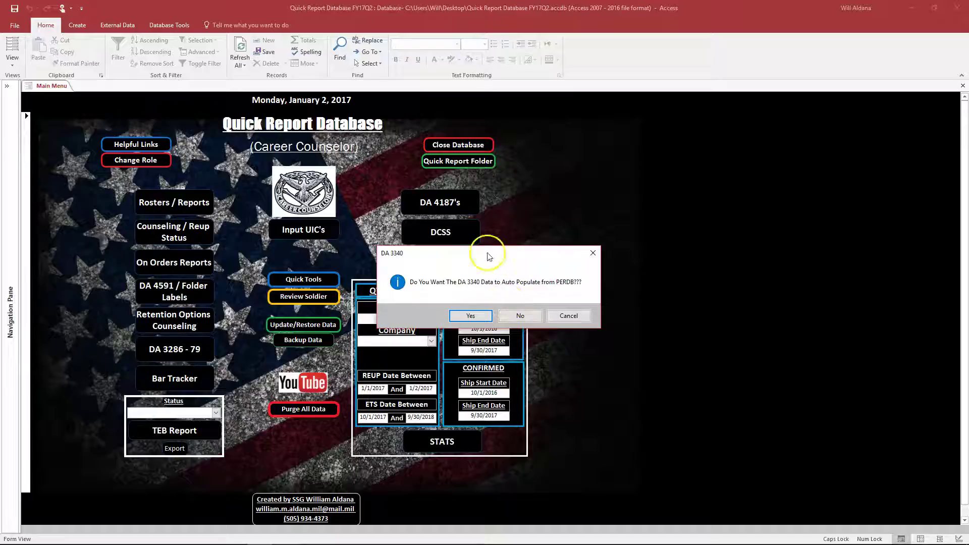
click(534, 314)
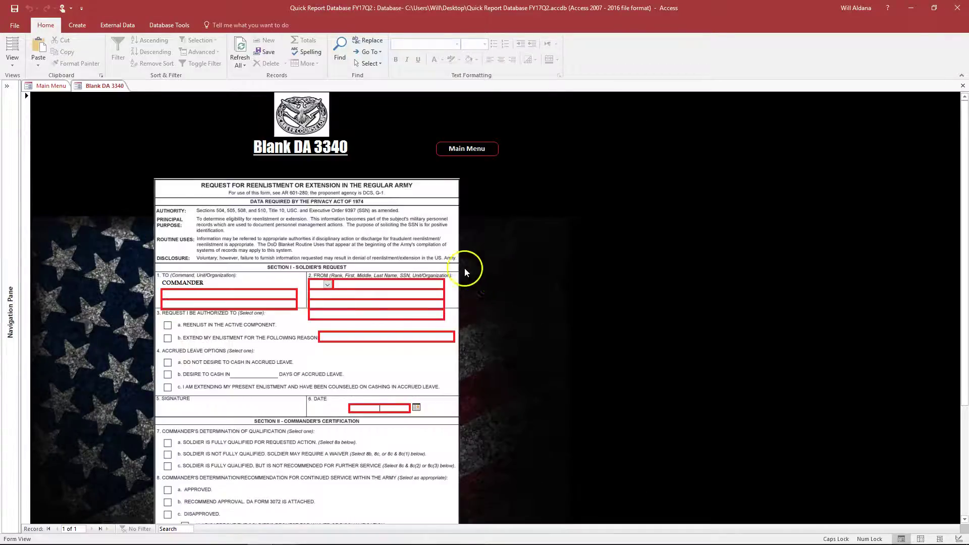
scroll(464, 268, down, 3)
scroll(430, 331, up, 5)
click(462, 147)
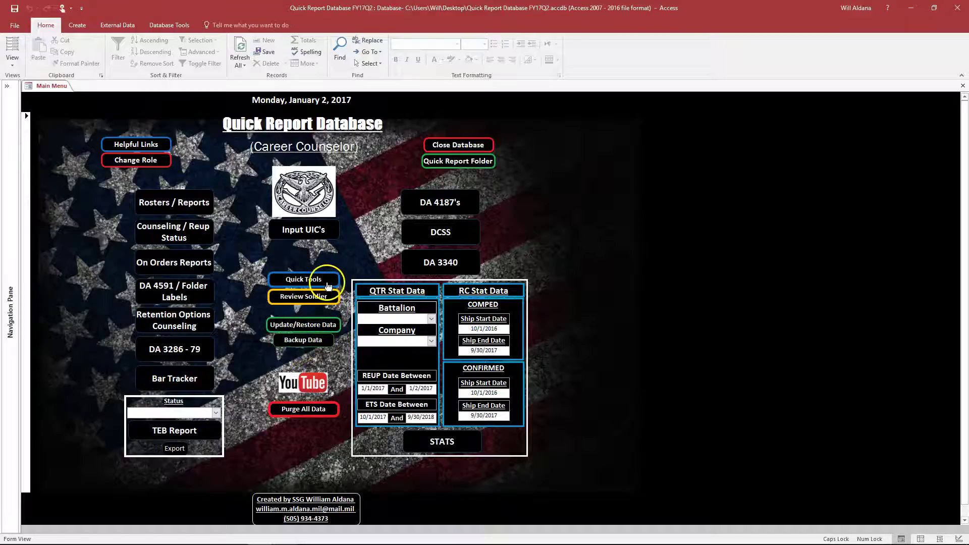
Open Quick Tools, run the Strength Checker for PMOS 11B1, and close the result
click(310, 279)
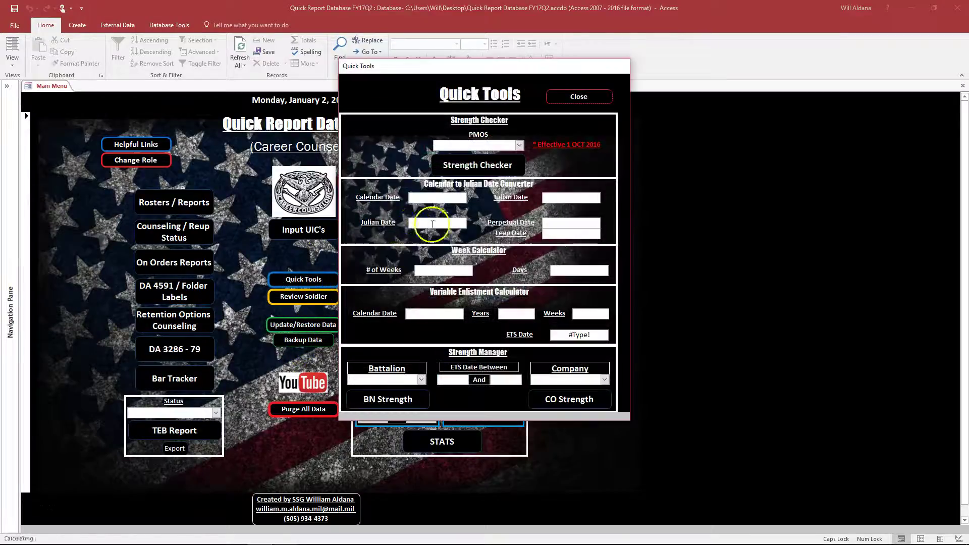
click(519, 147)
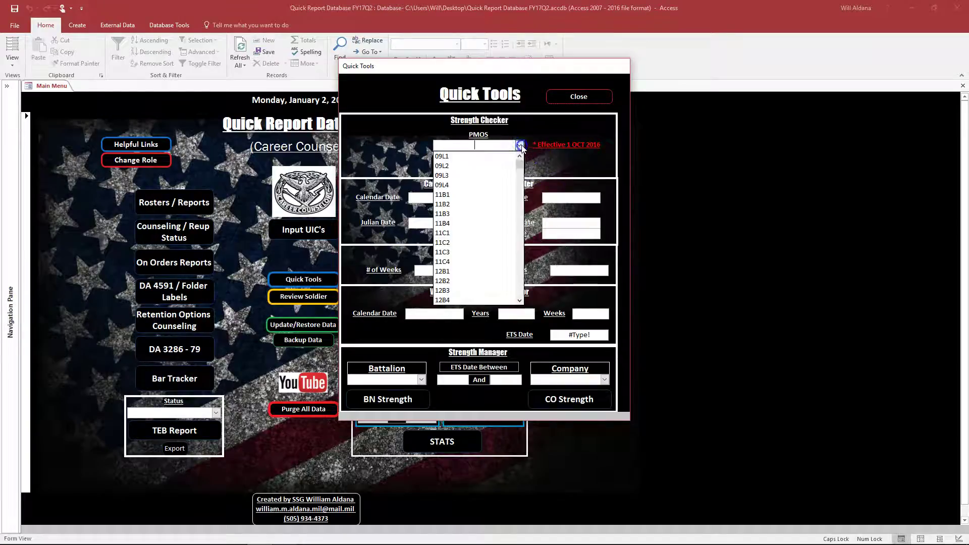
click(443, 194)
click(490, 166)
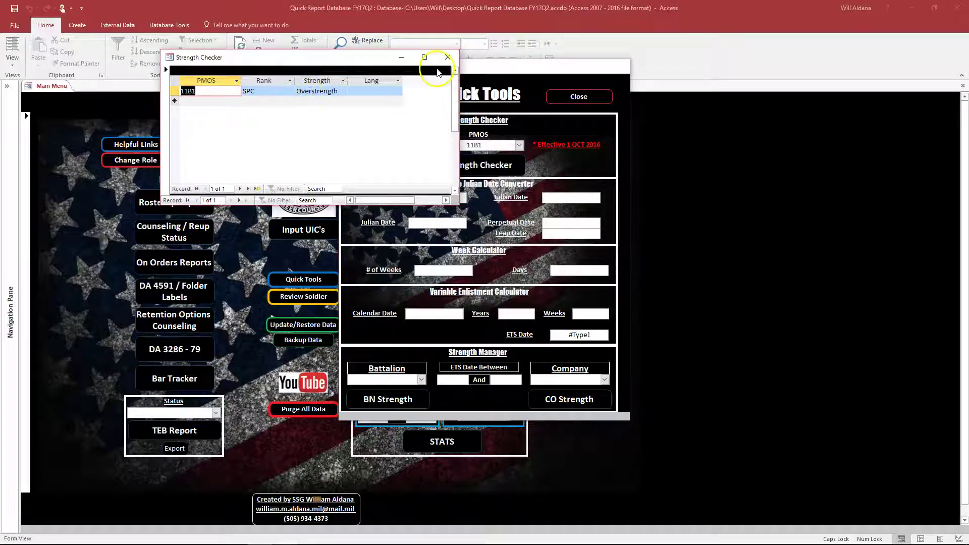
click(447, 57)
Run the Strength Checker for PMOS 12B3 and close the result
click(519, 145)
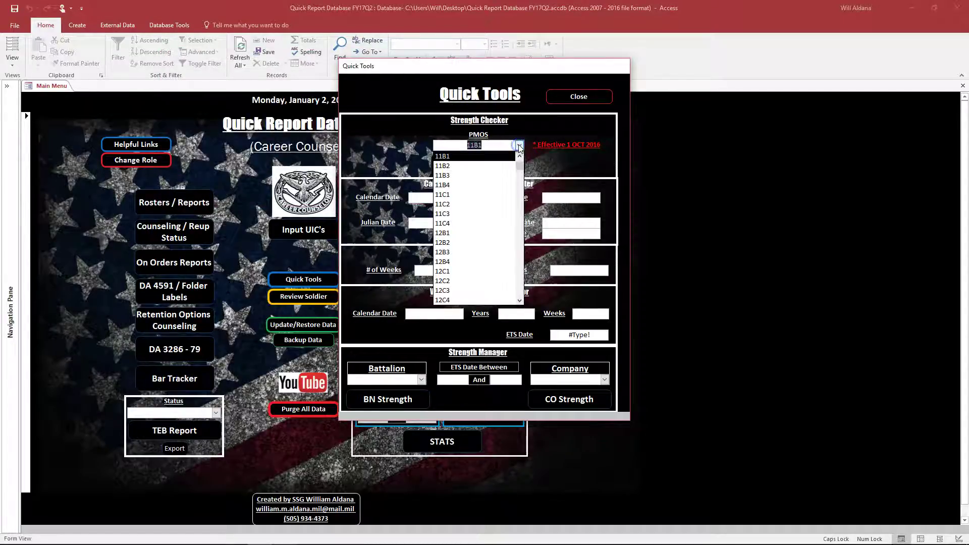
click(464, 252)
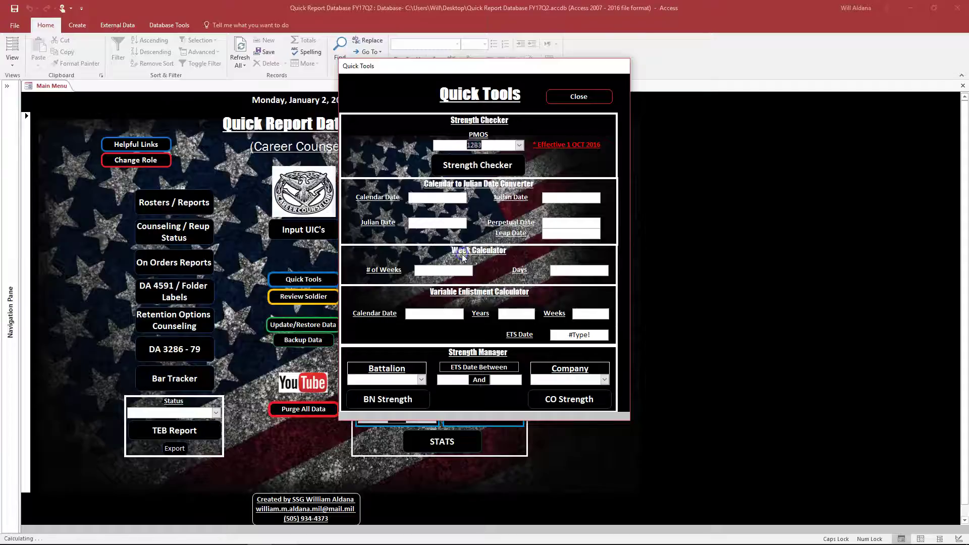
click(487, 165)
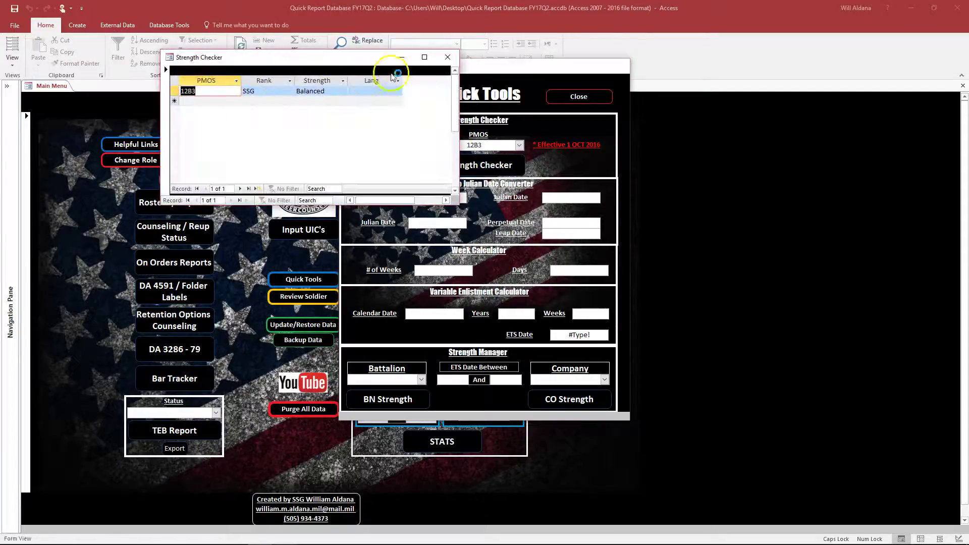
click(447, 57)
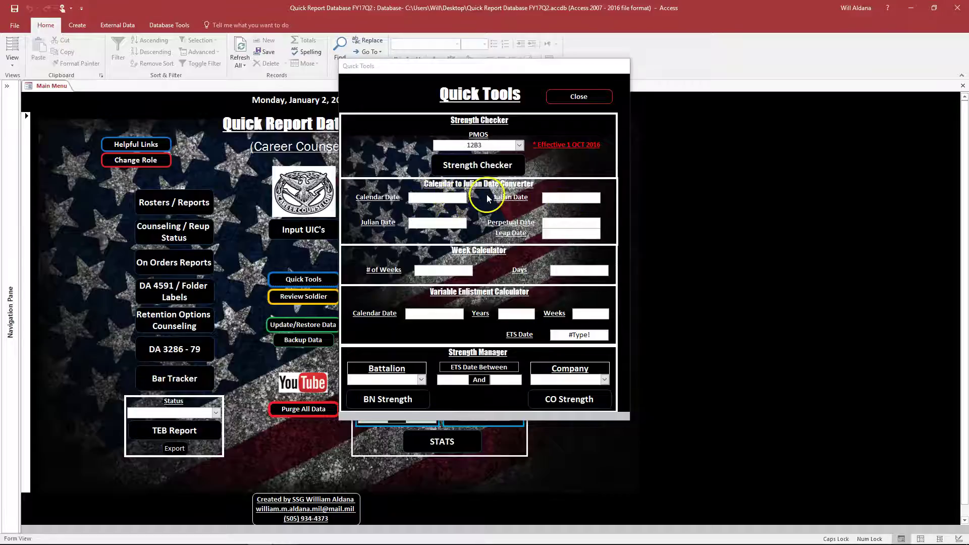
Convert calendar date 1/2/2017 to a Julian date and Julian date 323 to calendar dates
click(447, 196)
click(471, 197)
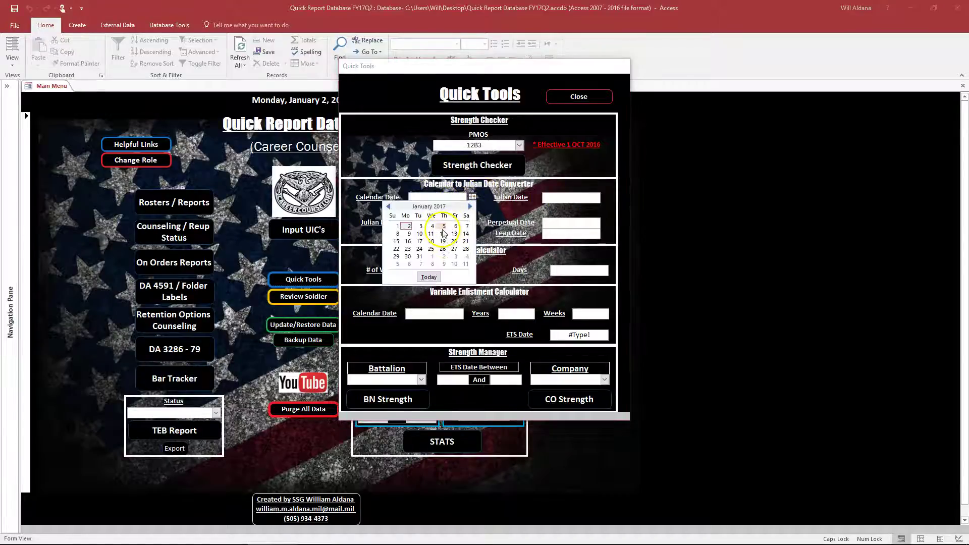
click(409, 226)
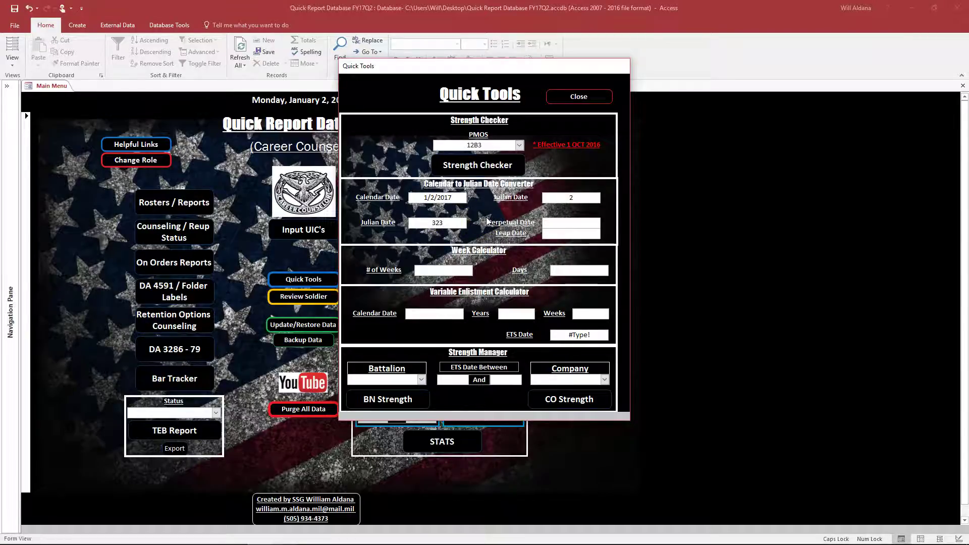
key(Return)
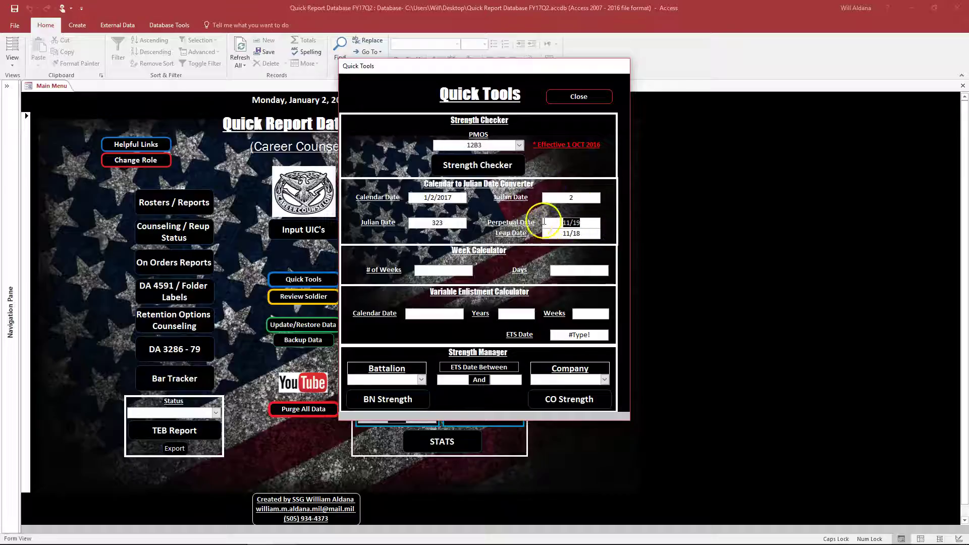
Convert 23 weeks to days, and calculate the ETS date for a 12/30/2012 enlistment of 3 years and 23 weeks
click(444, 270)
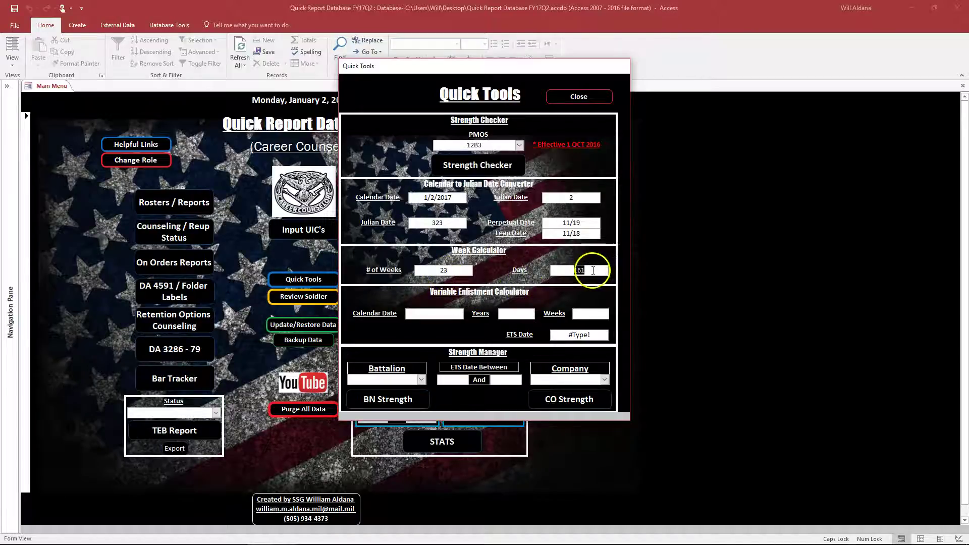
click(433, 314)
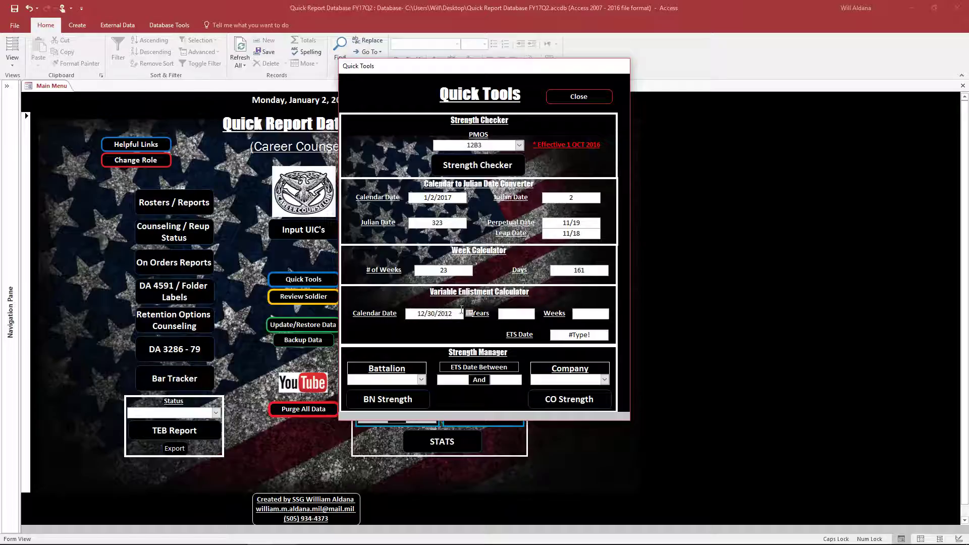
click(506, 314)
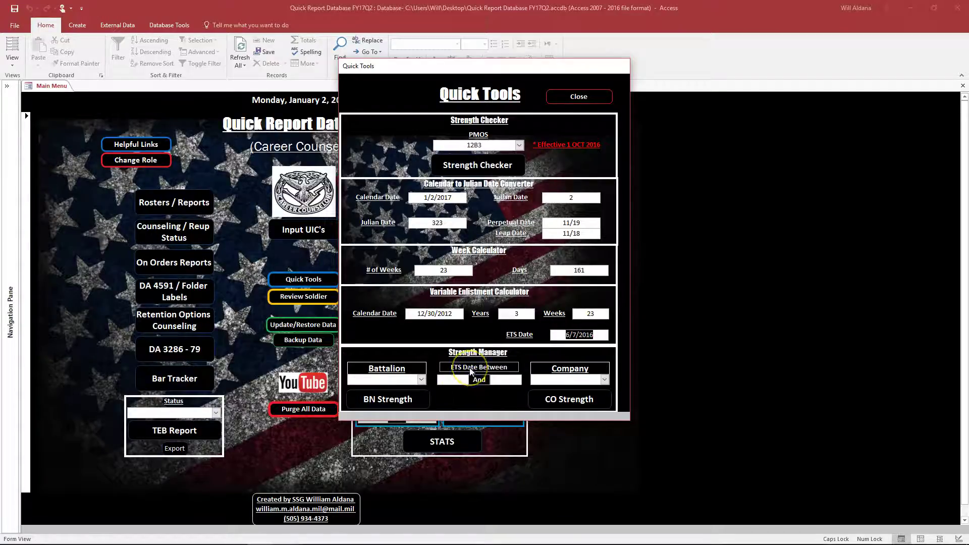
Set the Strength Manager battalion to 3-6 CAV and the start of the ETS date range to 10/1/2017
click(421, 380)
click(411, 390)
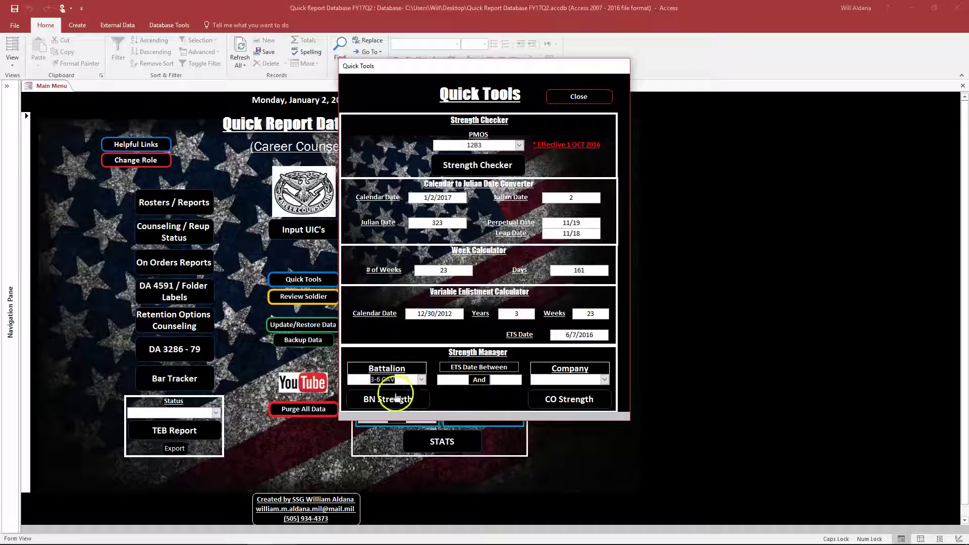
click(454, 381)
click(474, 380)
click(468, 388)
click(468, 388)
click(470, 388)
click(470, 388)
click(470, 388)
click(470, 388)
click(470, 388)
click(398, 416)
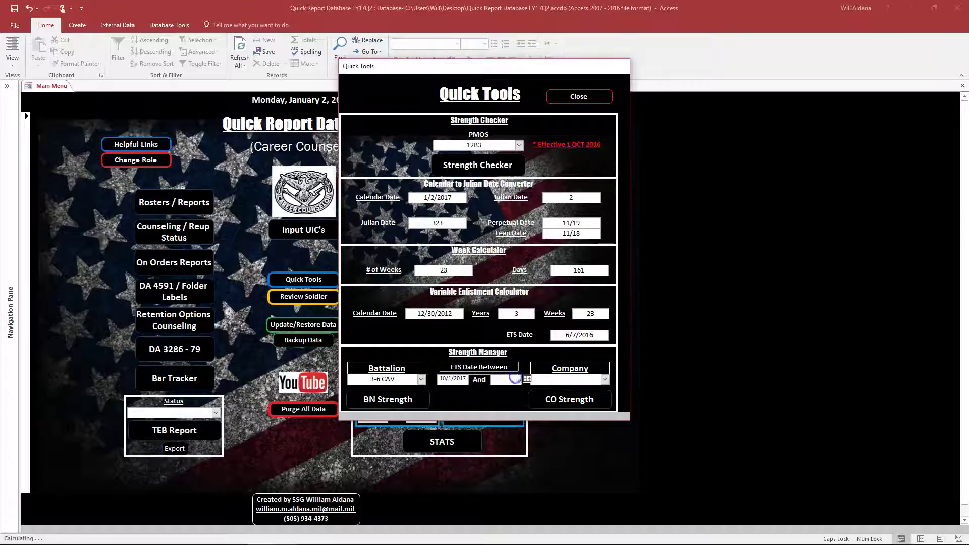
Set the end of the ETS date range to 6/30/2018, run the battalion strength report, and close it
click(526, 380)
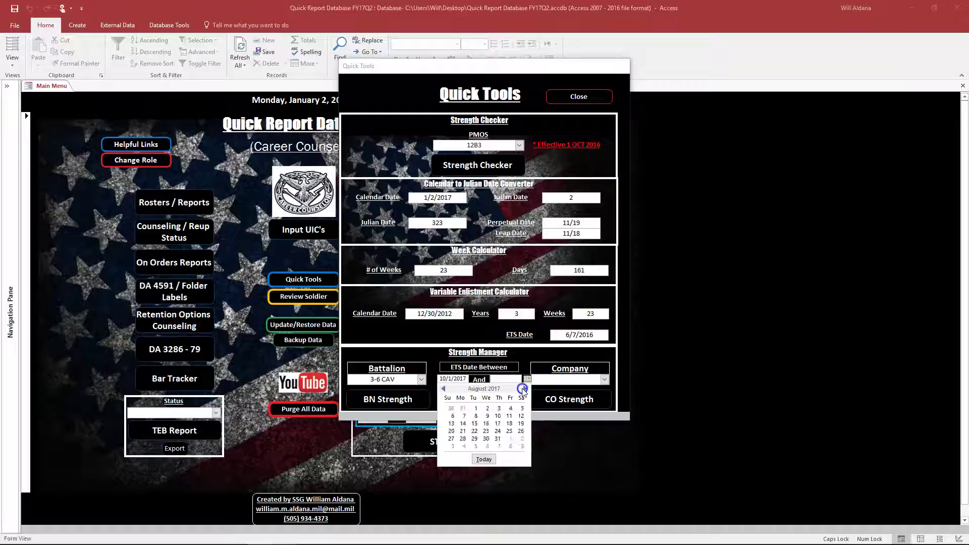
click(523, 389)
click(524, 388)
click(521, 438)
click(396, 401)
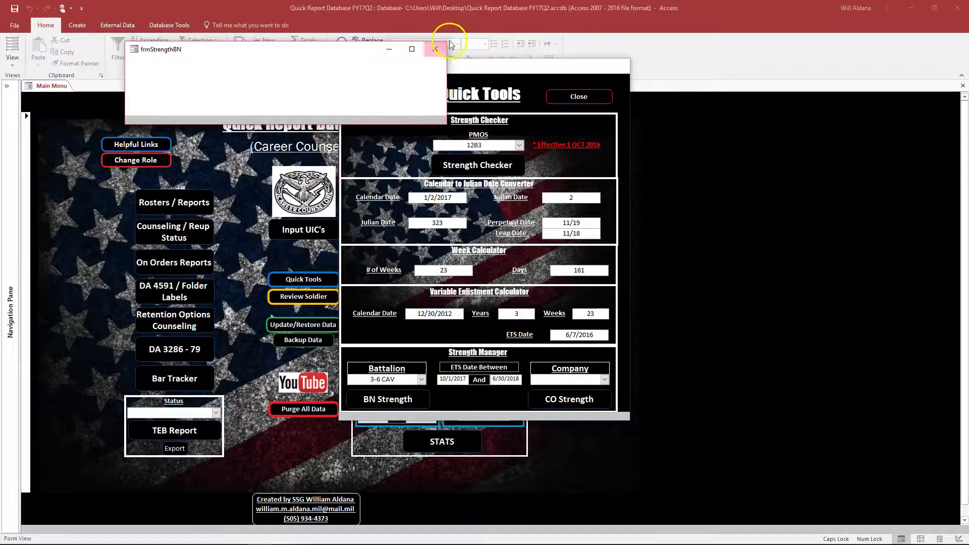
click(435, 49)
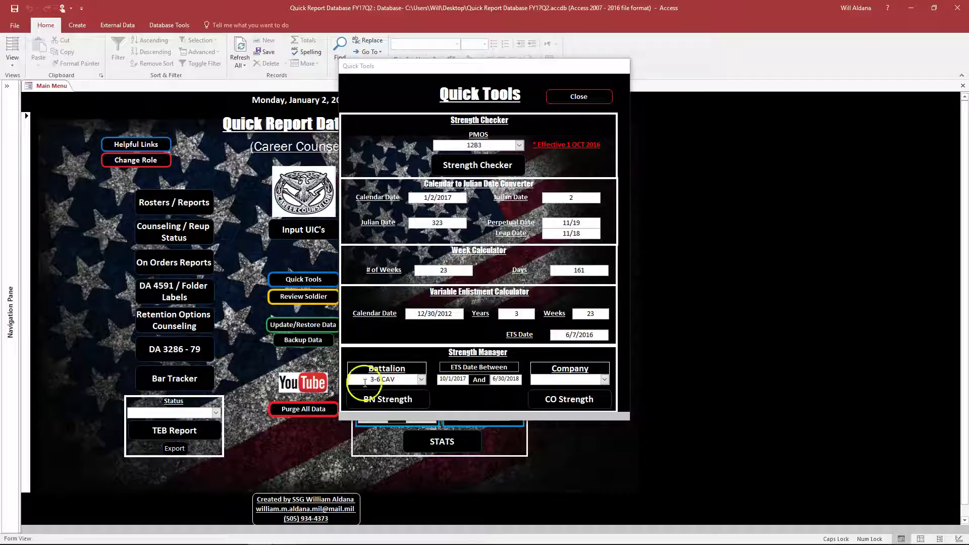
Check the company choices in the Strength Manager without selecting one, and close Quick Tools
click(604, 379)
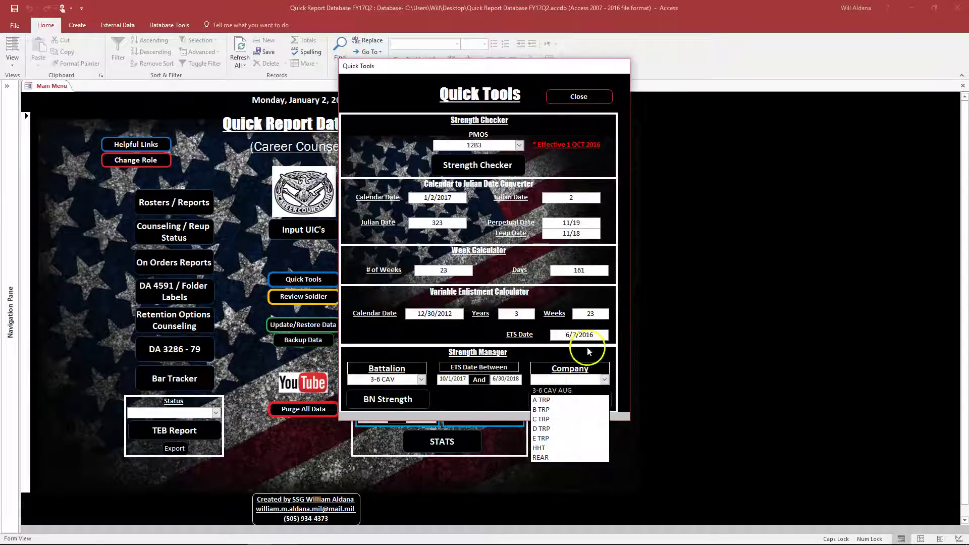
click(525, 361)
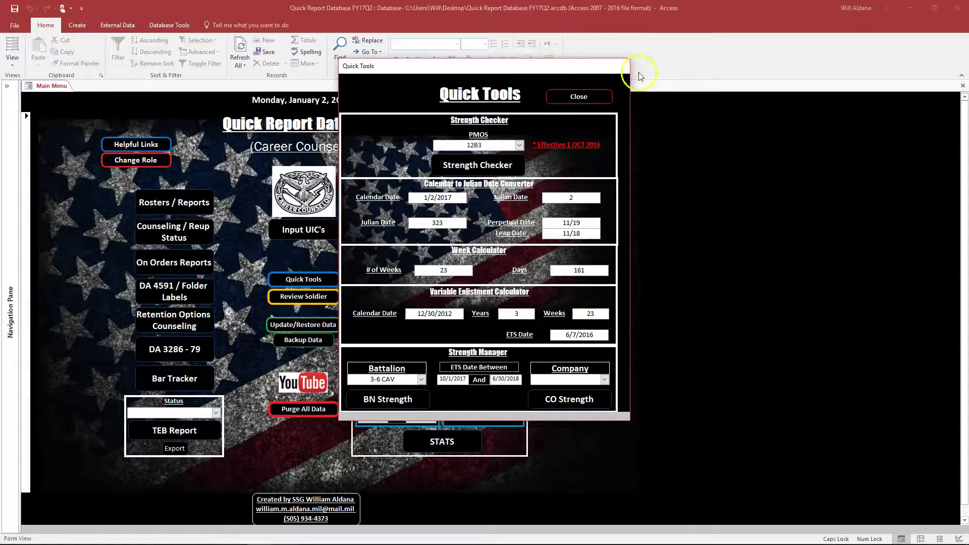
click(578, 98)
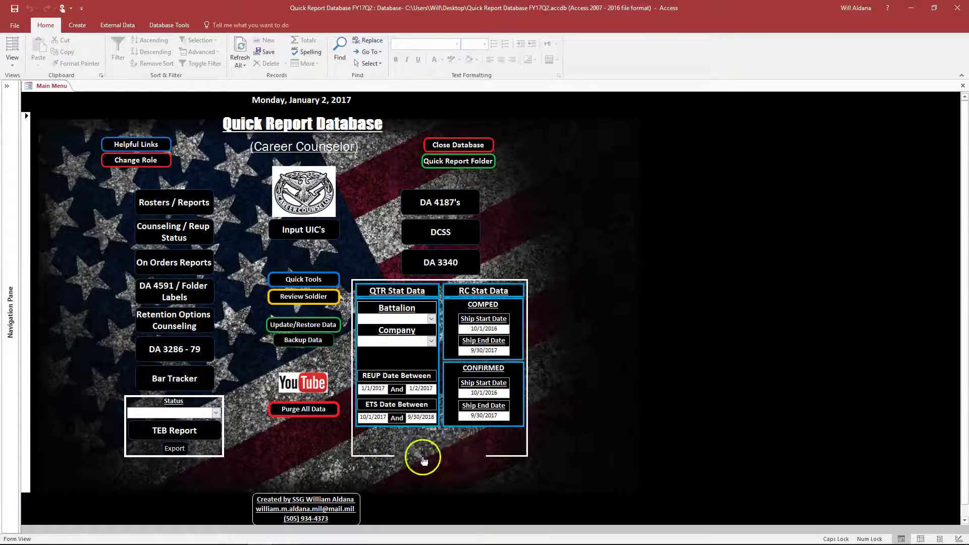
Open the Stats page, view the quarterly stats report at brigade level, and close it
click(427, 390)
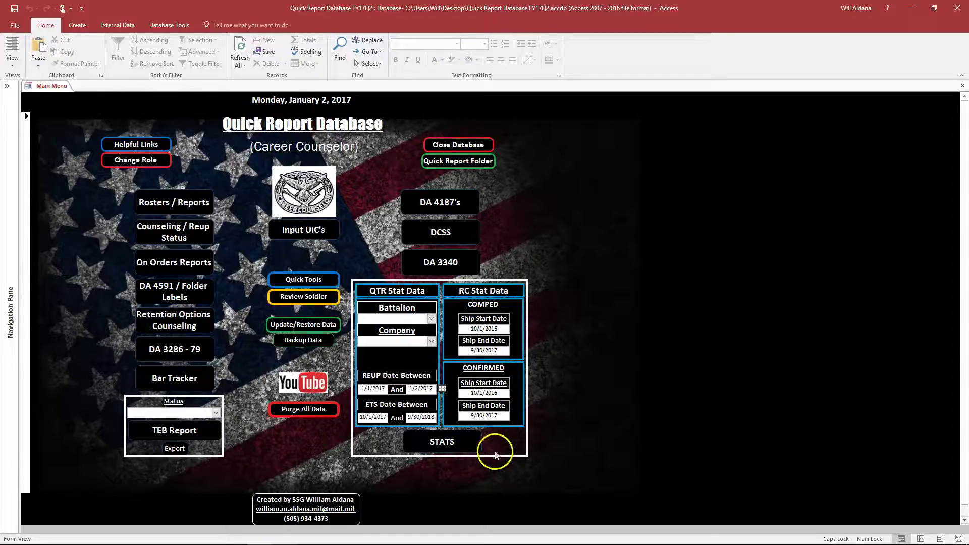
click(473, 443)
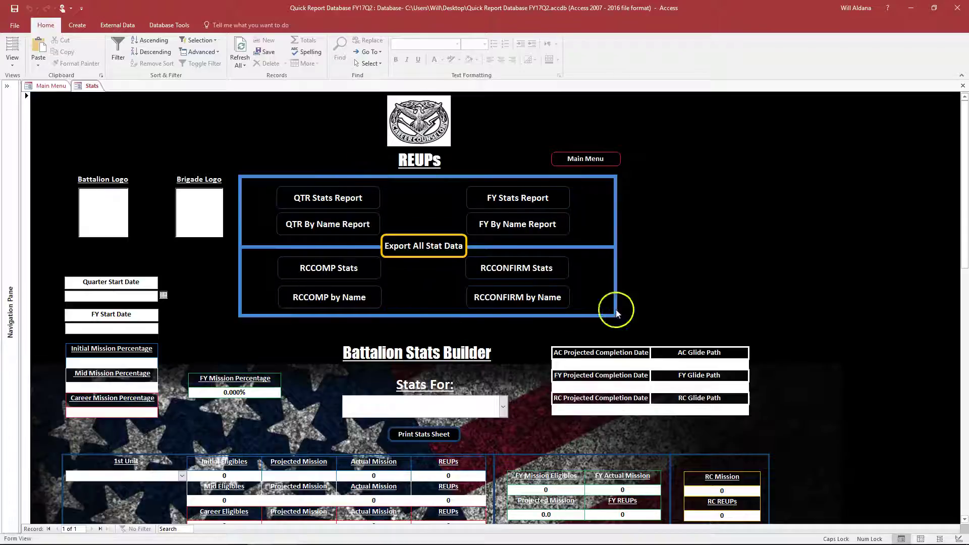
click(348, 205)
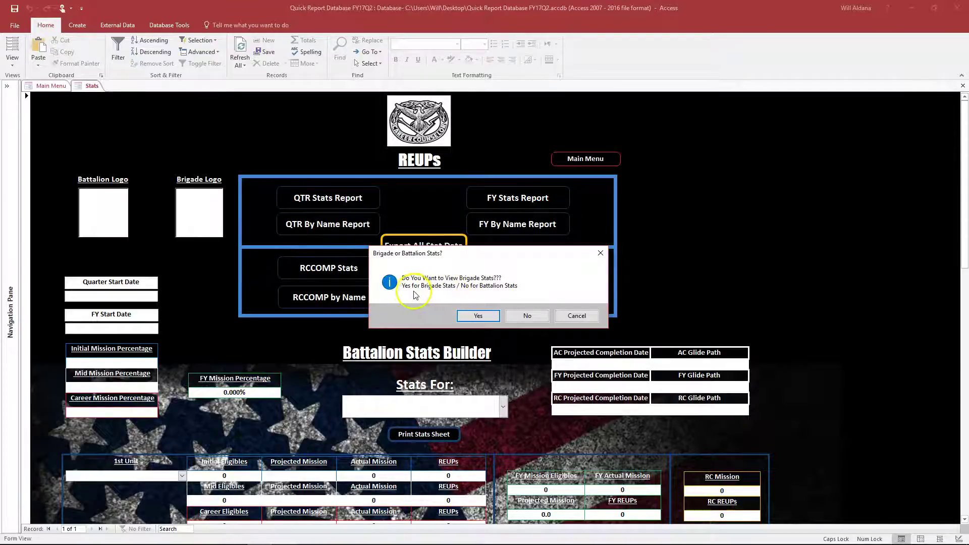
click(480, 316)
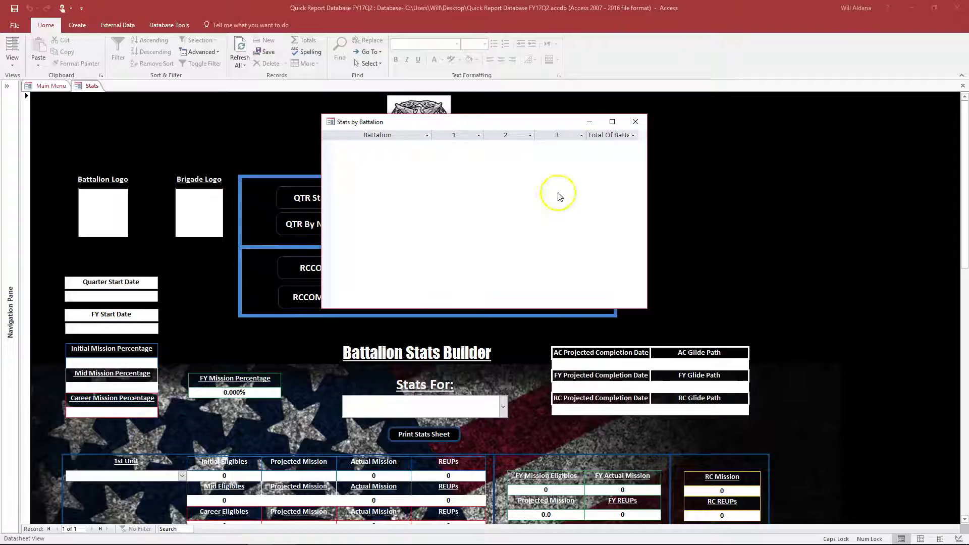
click(635, 122)
View the battalion-level stats and the quarterly by-name report, closing each one
click(423, 247)
click(514, 317)
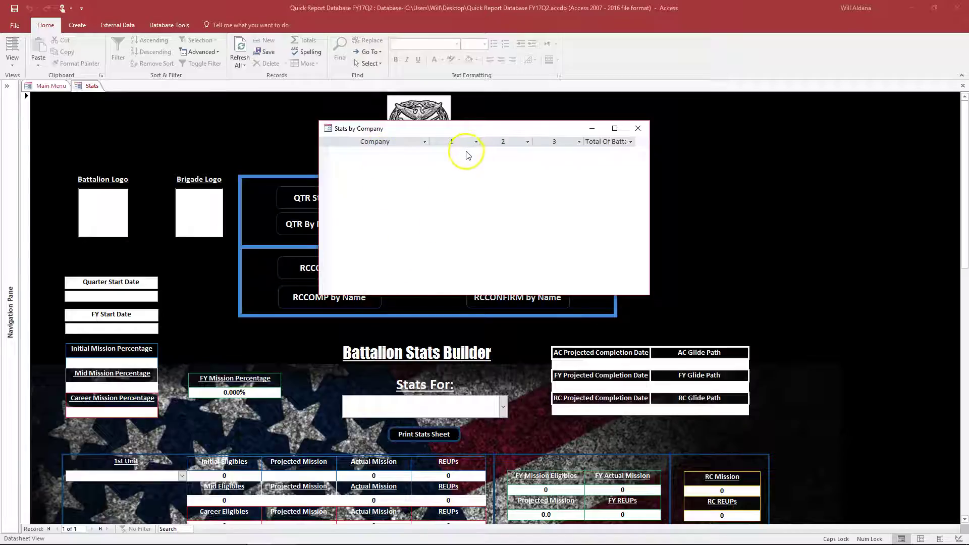
click(638, 129)
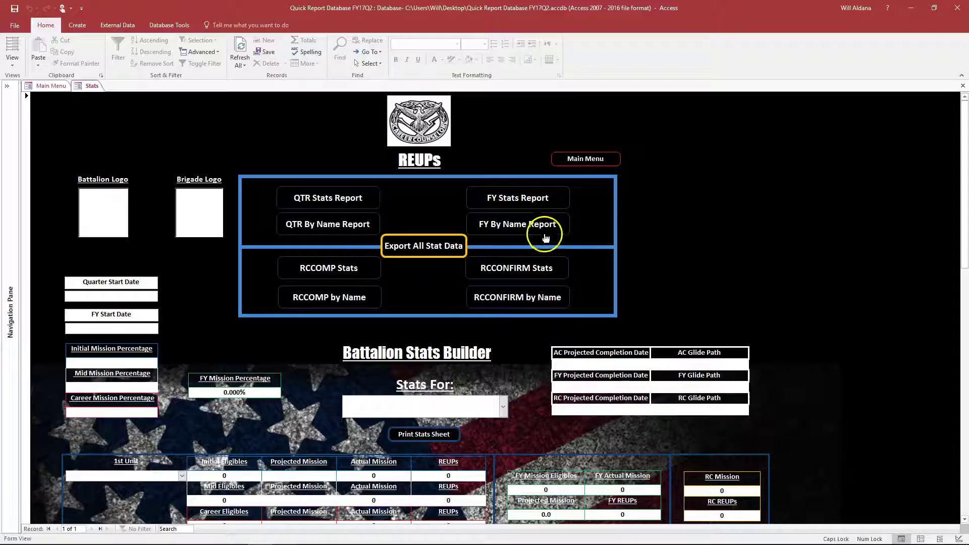
click(358, 223)
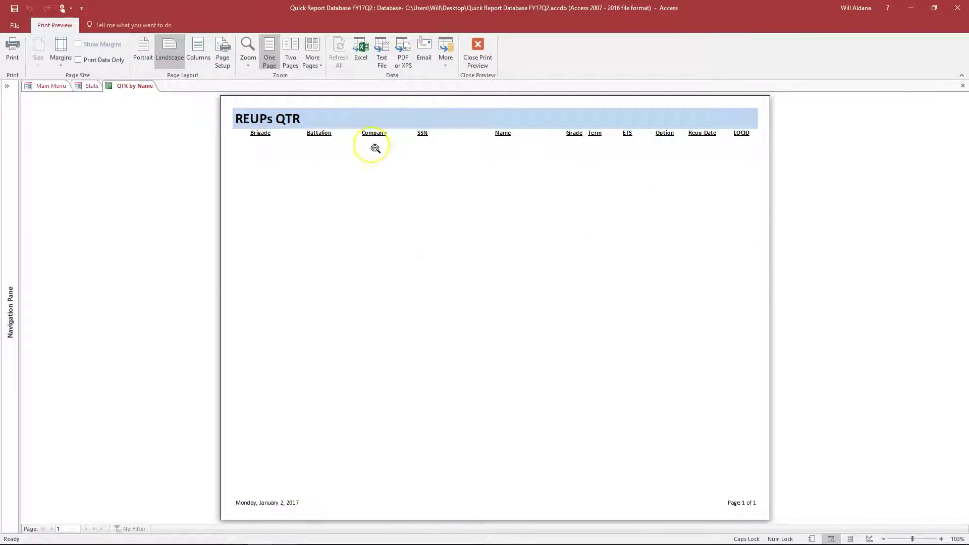
click(478, 51)
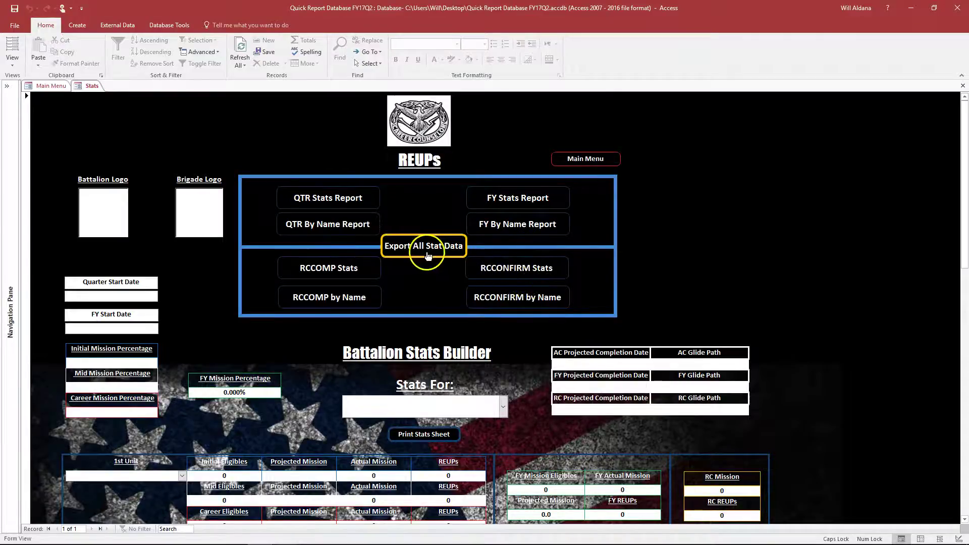
Return to the main menu, open the Quick Report folder to locate the AllStatData workbook, and close the folder
click(565, 167)
click(470, 162)
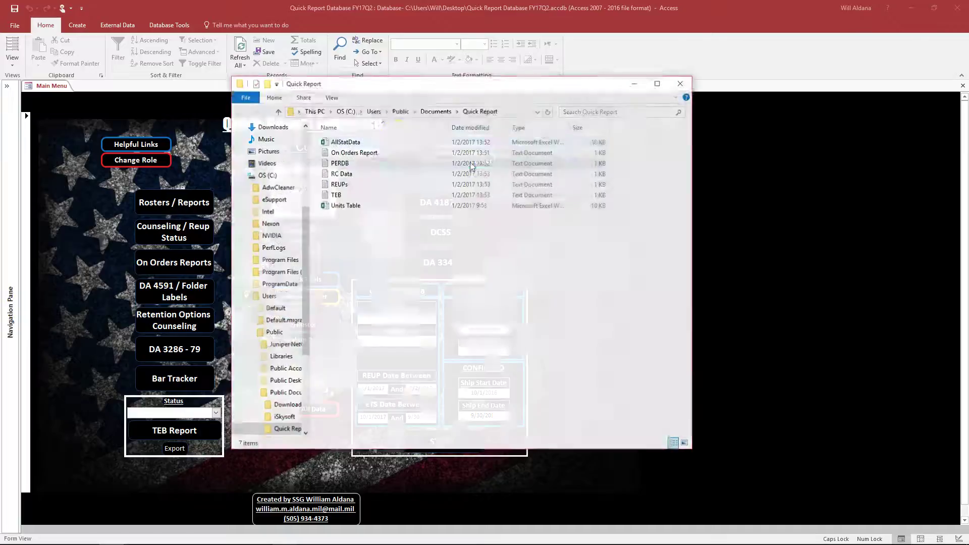
click(356, 144)
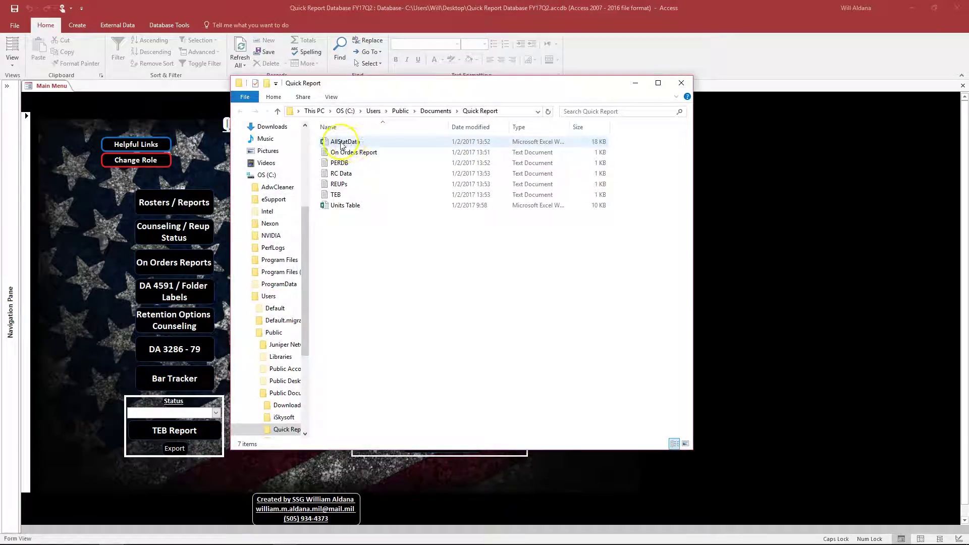
click(680, 83)
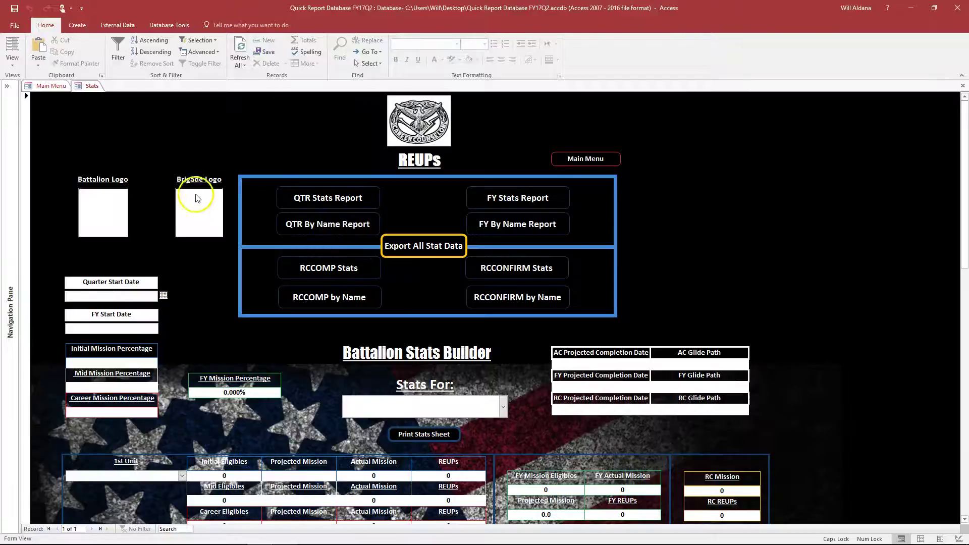
Look over the Battalion Stats Builder and logo boxes on the Stats page, and minimize the database to reach the desktop
scroll(198, 285, down, 3)
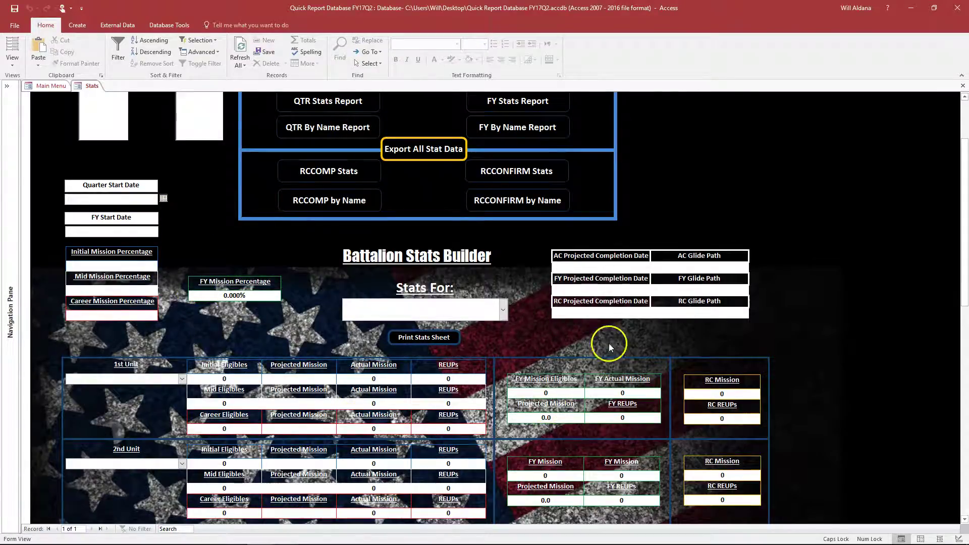
scroll(609, 347, up, 3)
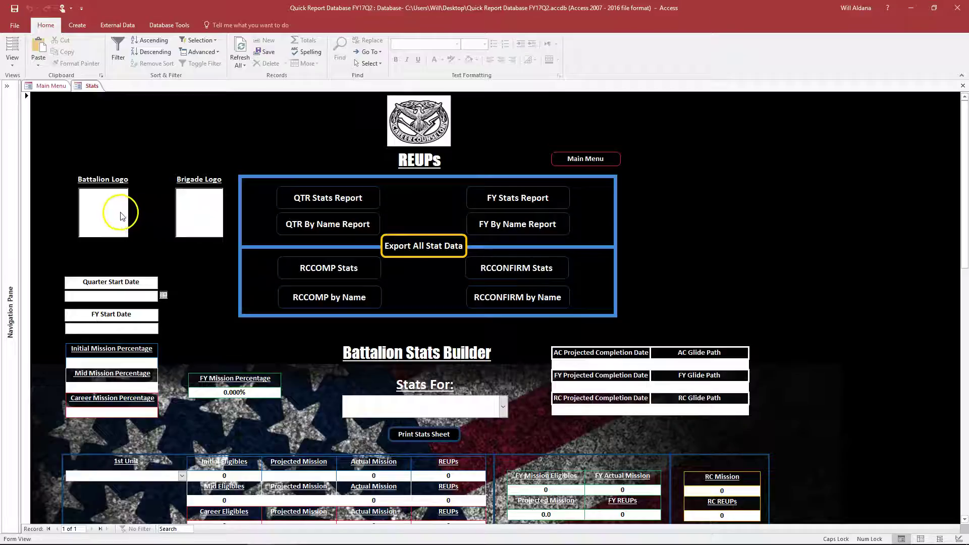
click(913, 7)
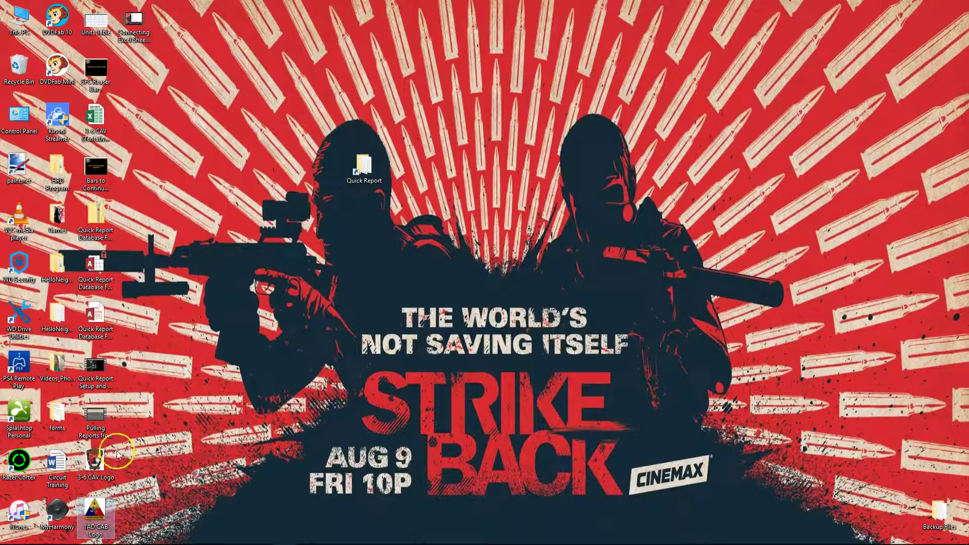
click(100, 460)
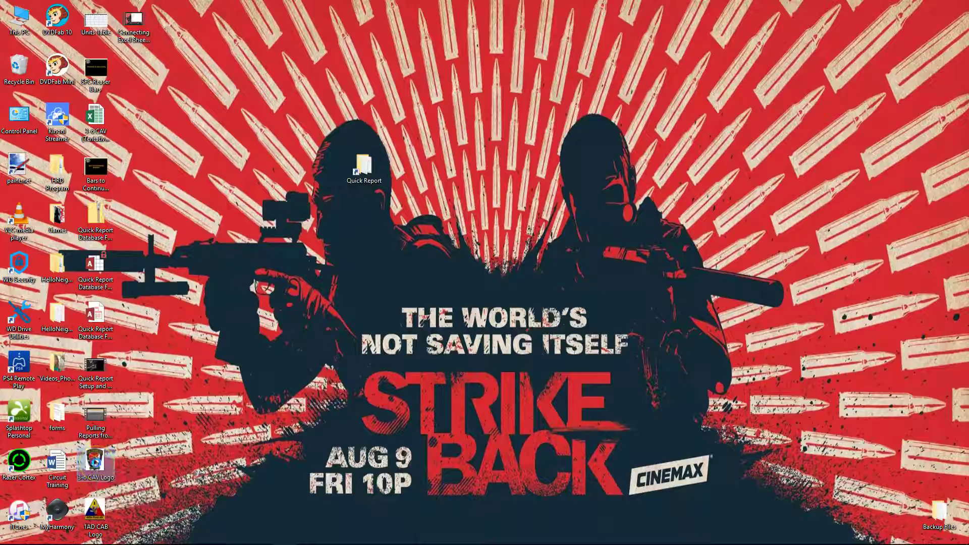
right_click(98, 465)
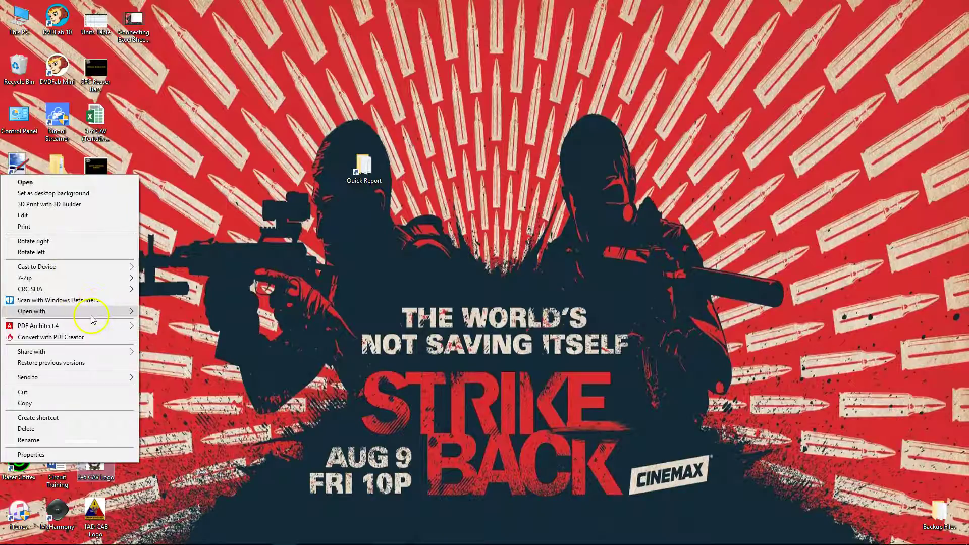
mouse_move(93, 316)
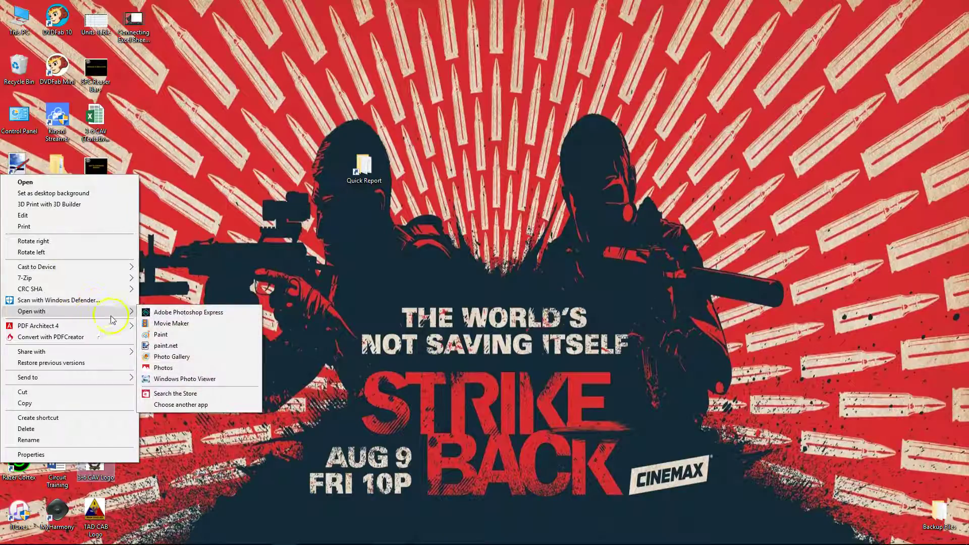
click(191, 404)
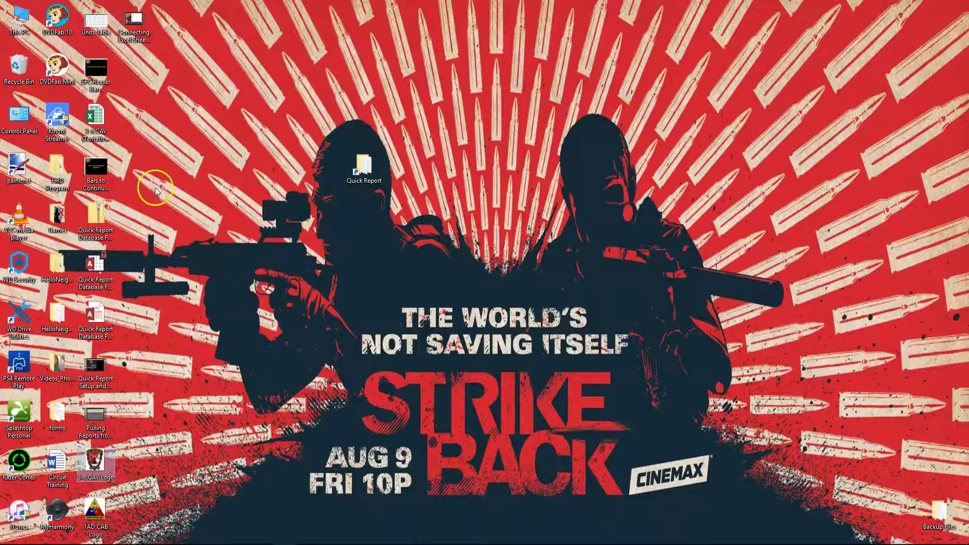
Open the 3-6 CAV Logo image from the desktop in Internet Explorer, choosing it from the full list of apps
right_click(100, 465)
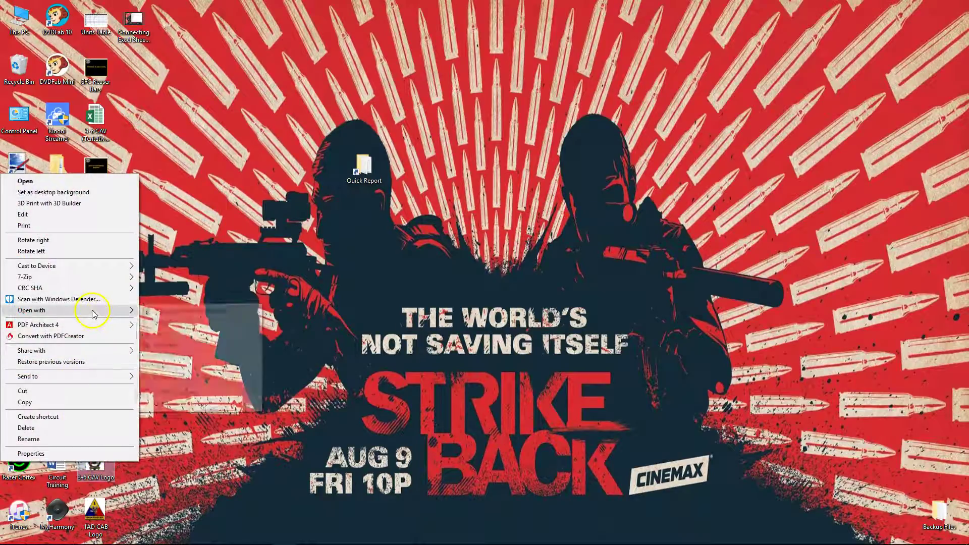
mouse_move(121, 310)
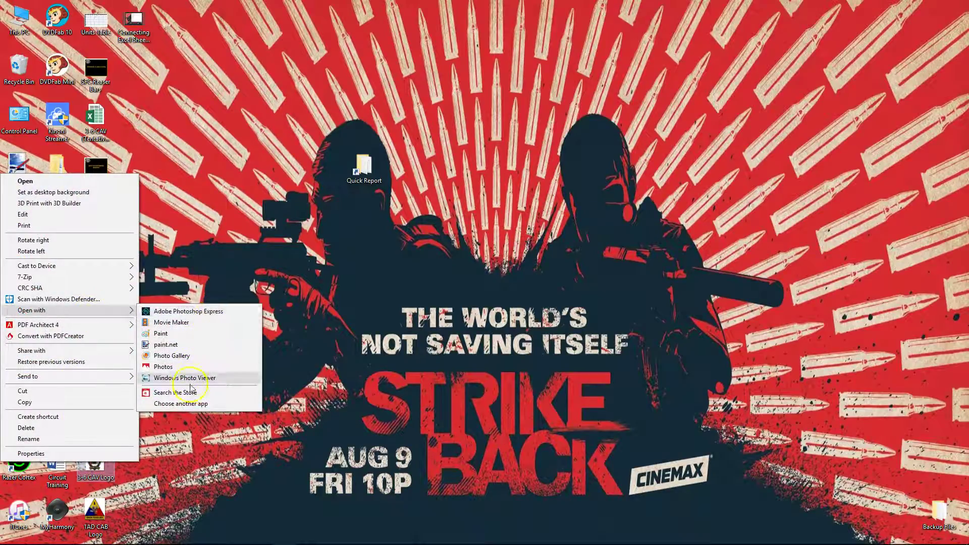
click(184, 407)
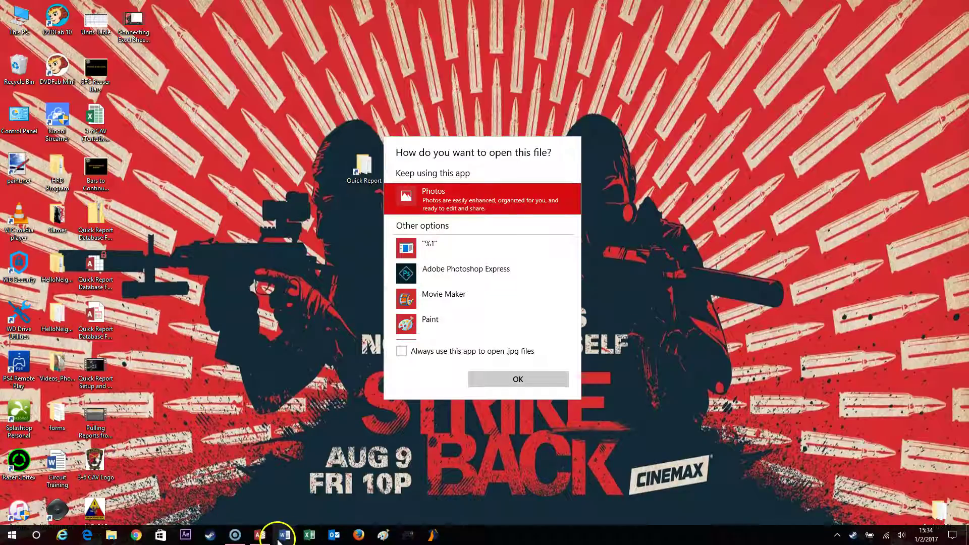
scroll(574, 288, down, 5)
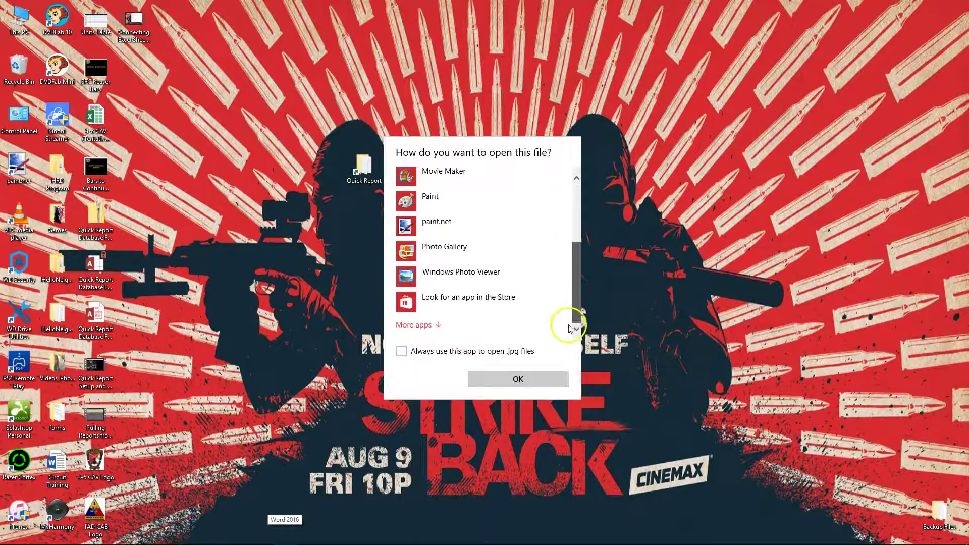
click(400, 324)
drag(577, 212, 578, 281)
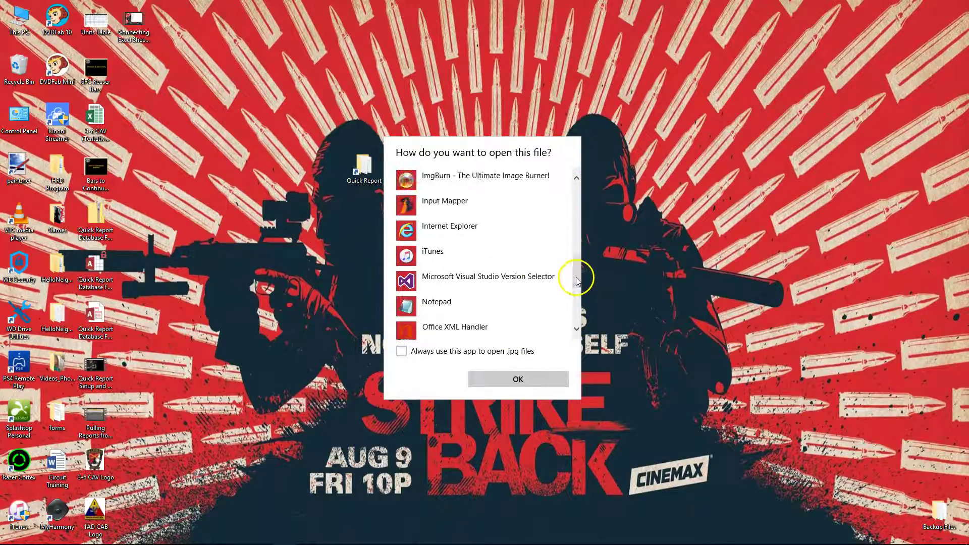
click(487, 226)
click(518, 379)
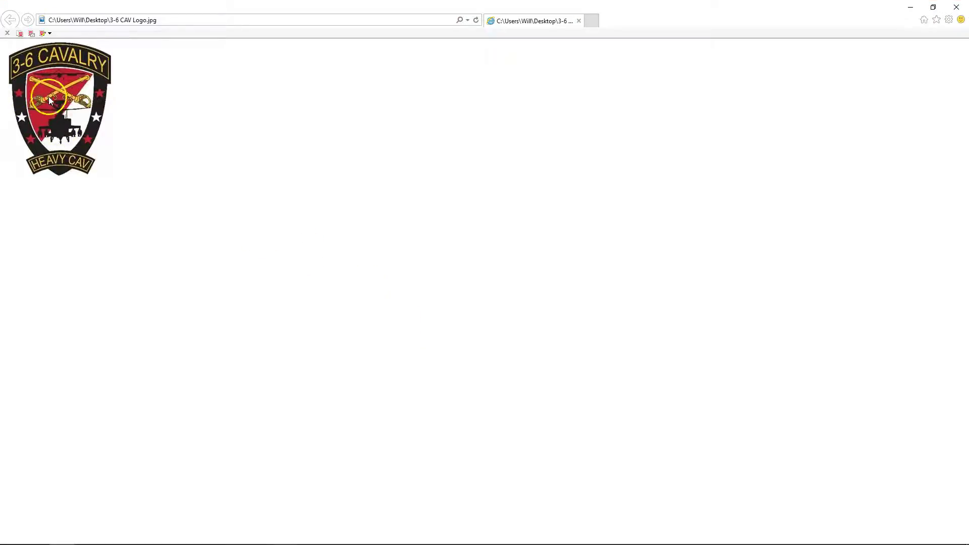
Copy the 3-6 CAV logo picture and paste it into the Battalion Logo box on the Access Stats page
right_click(49, 99)
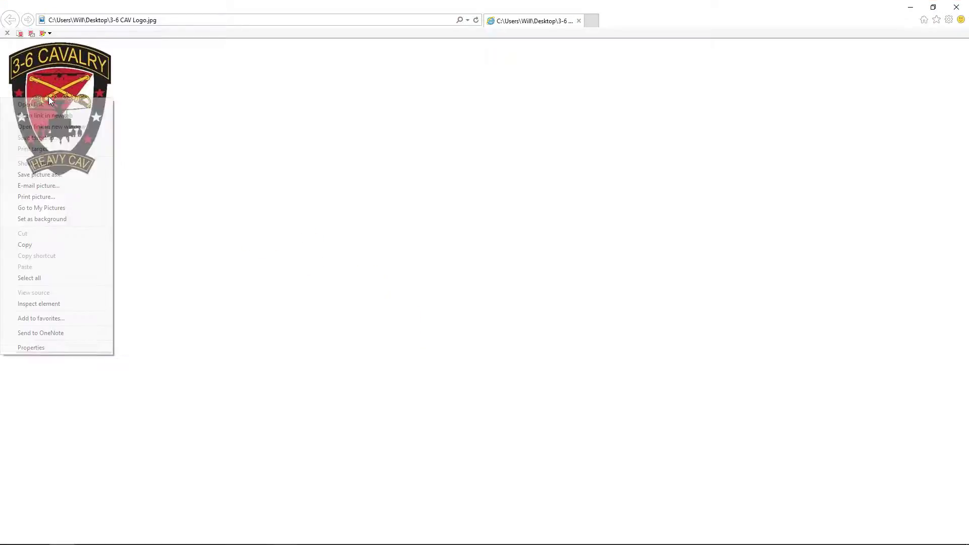
click(60, 246)
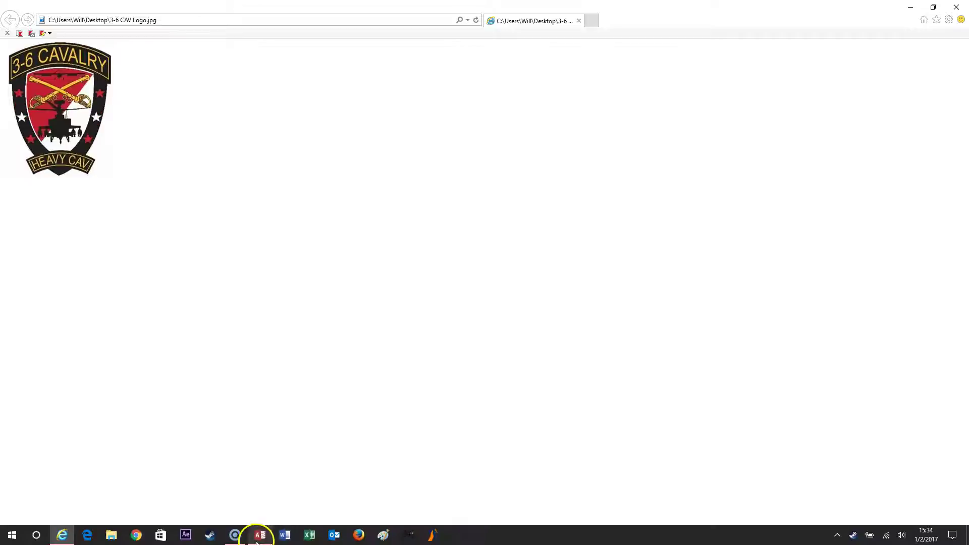
click(260, 534)
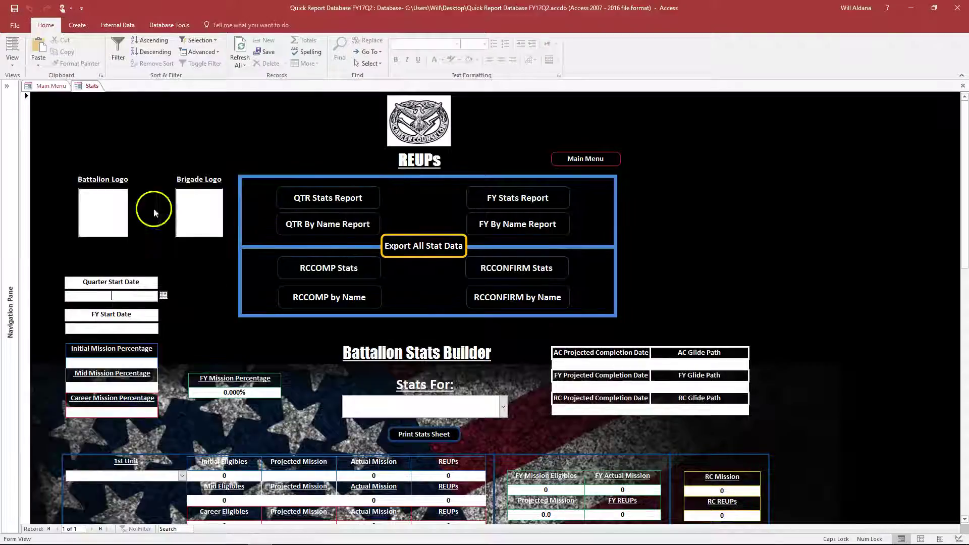
right_click(121, 216)
click(156, 246)
click(118, 218)
Minimize the database, close the browser, and open the 1AD CAB Logo image from the desktop in Internet Explorer
click(911, 8)
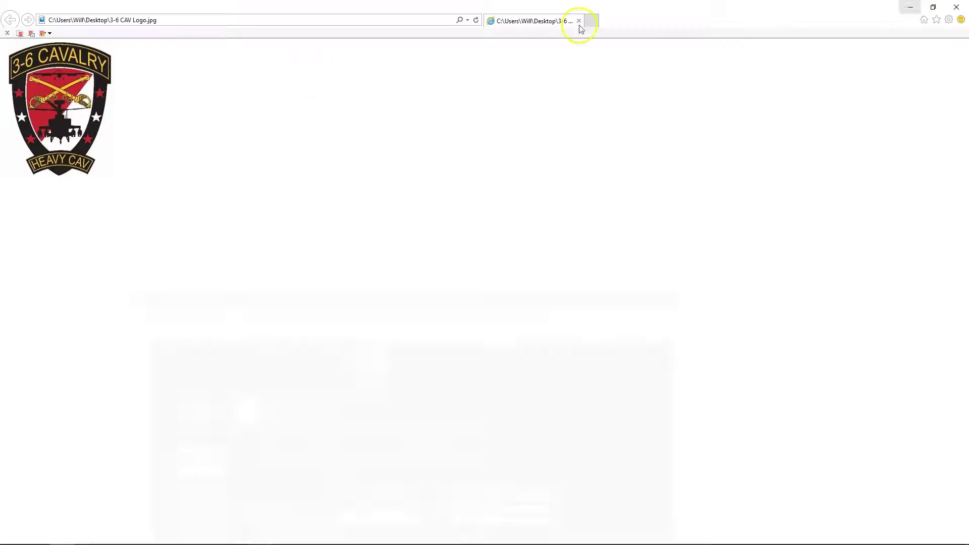
click(955, 7)
right_click(96, 510)
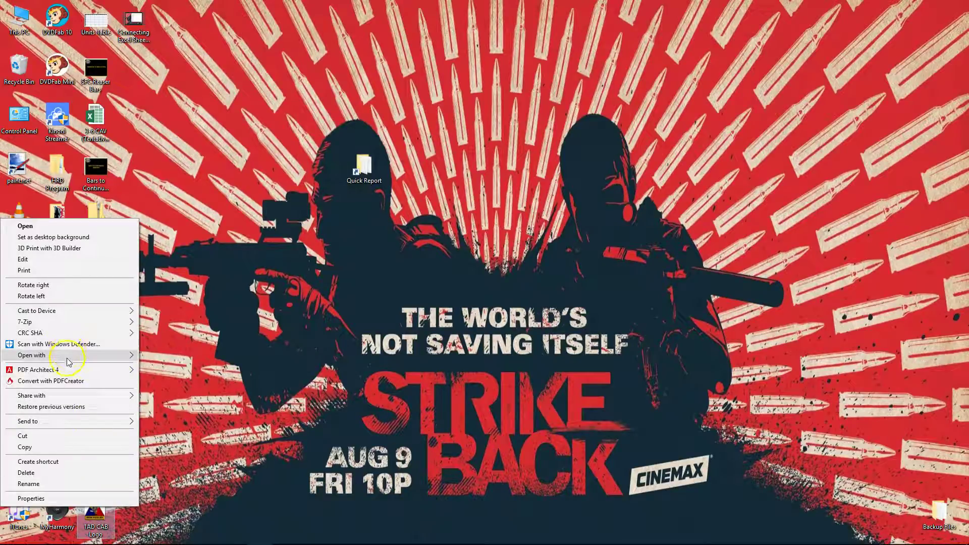
mouse_move(70, 360)
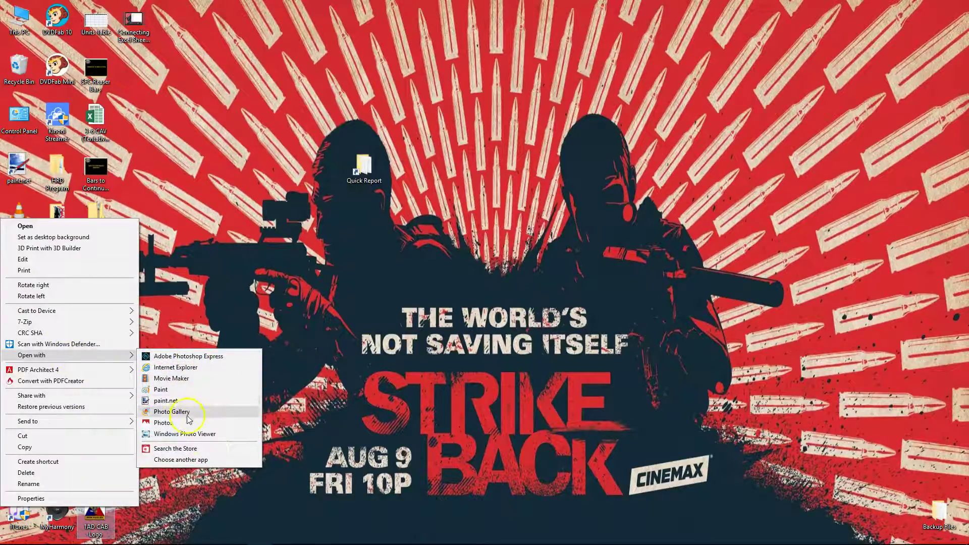
click(196, 460)
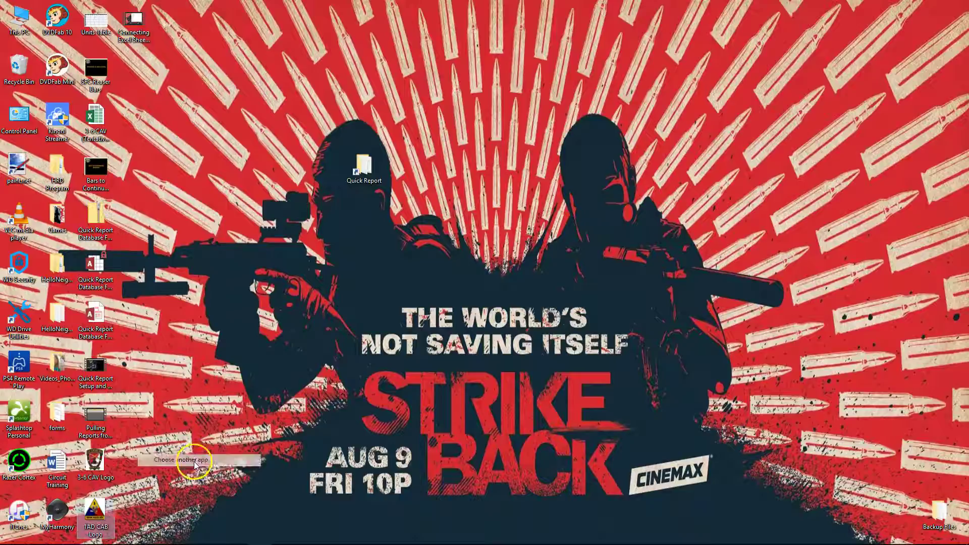
click(444, 298)
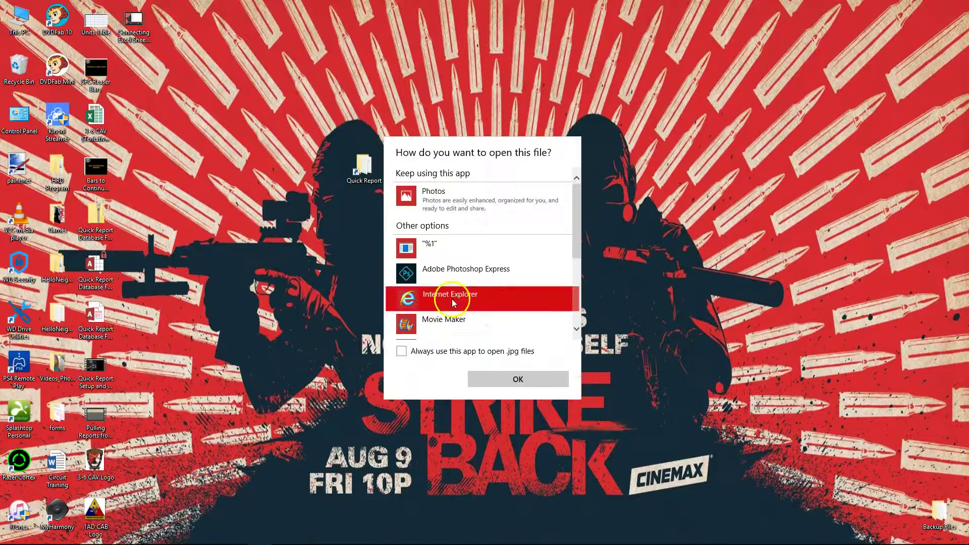
click(515, 381)
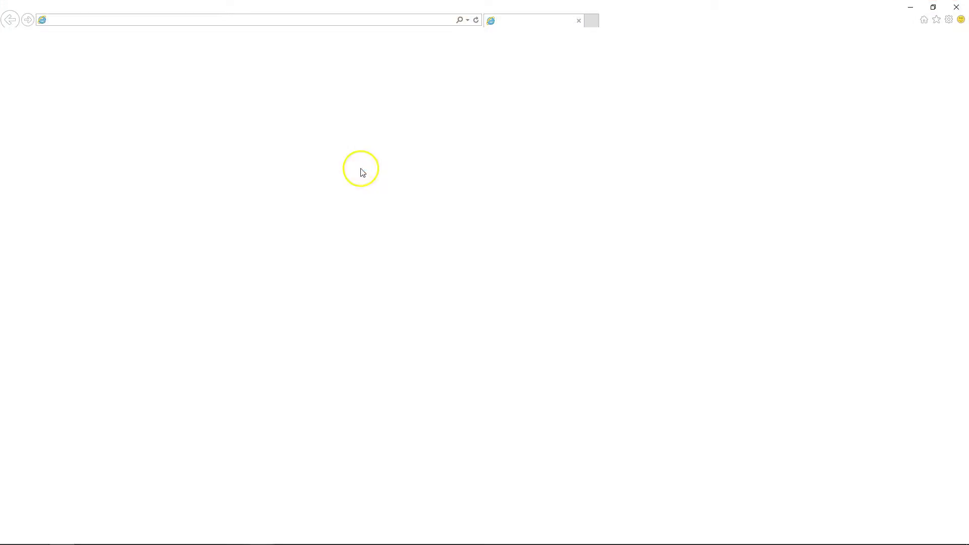
Copy the 1AD CAB logo picture, close the browser, and paste it into the Brigade Logo box in Access
right_click(49, 117)
click(77, 260)
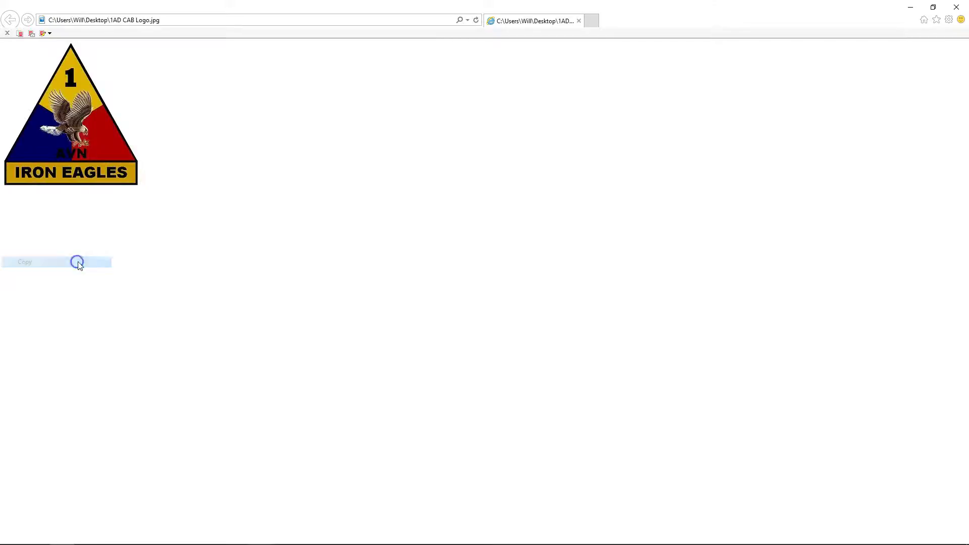
click(946, 10)
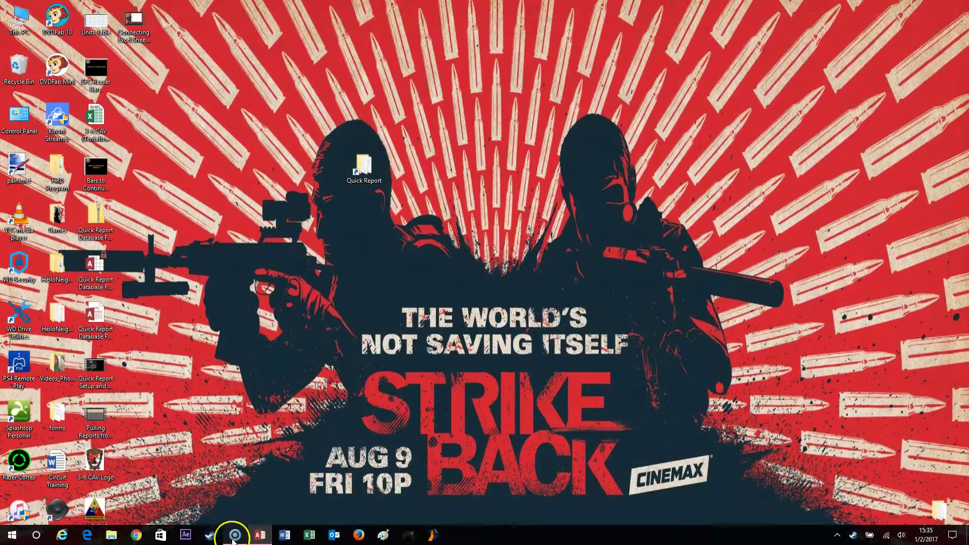
click(244, 533)
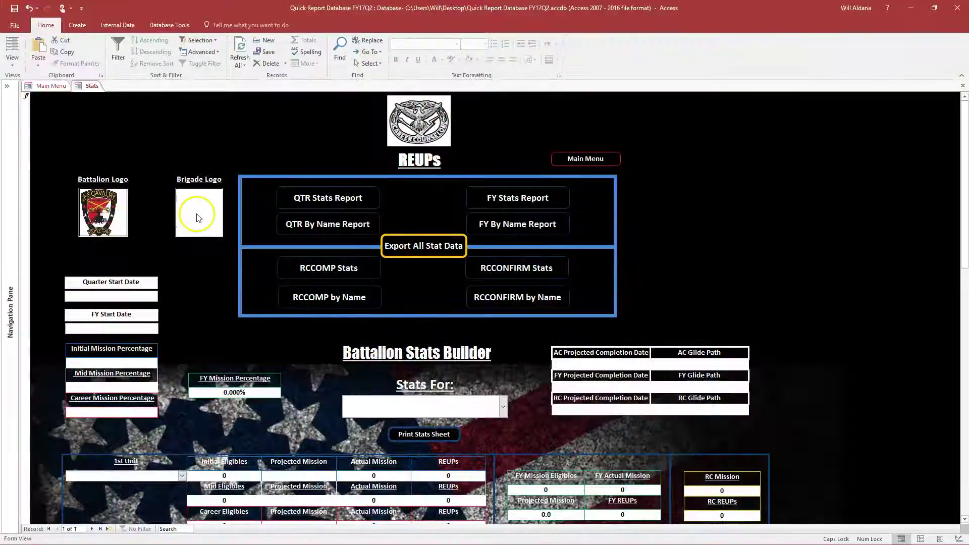
right_click(197, 213)
click(216, 246)
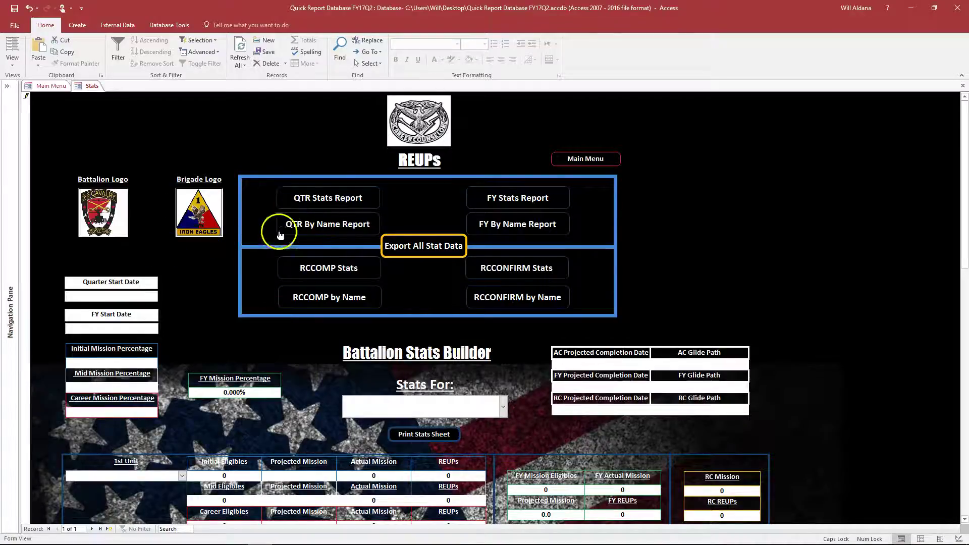
Preview the battalion stats sheet, dismiss the printer and macro messages, check the logos in its header, and close the preview
scroll(446, 341, down, 3)
click(446, 341)
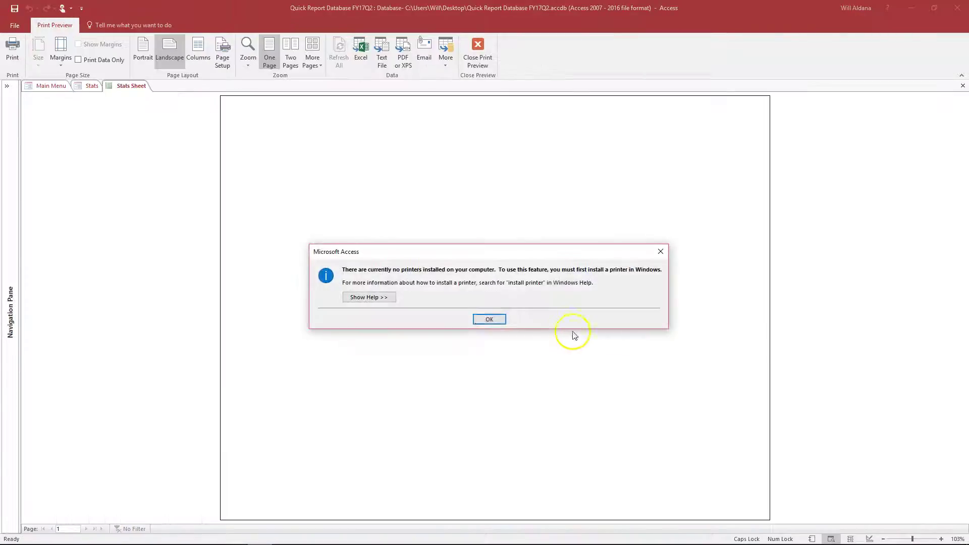
click(489, 319)
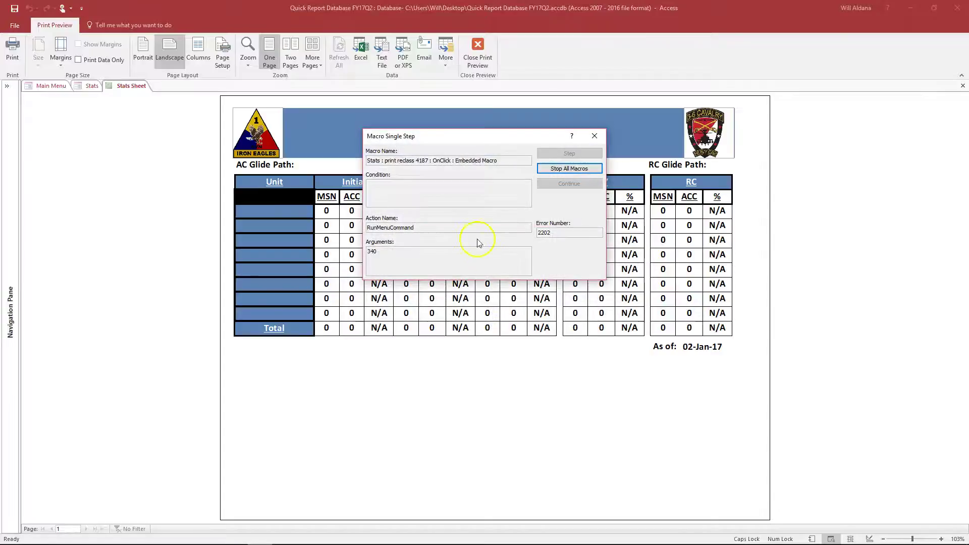
click(594, 135)
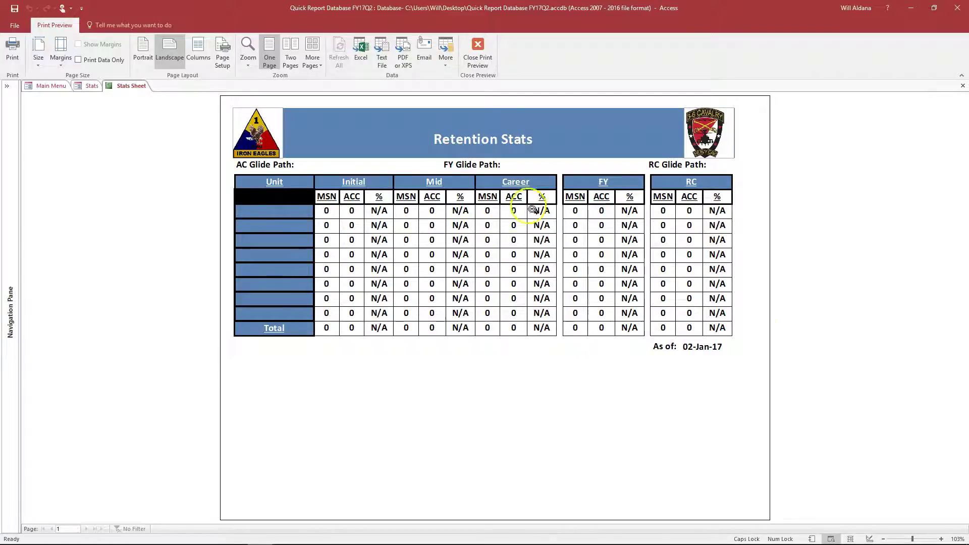
click(477, 50)
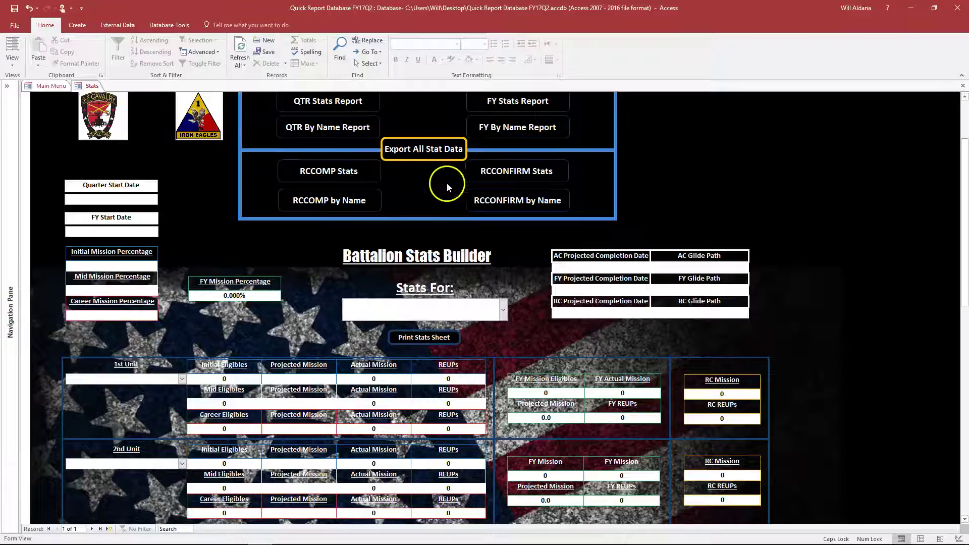
Set the Quarter Start Date to 1/1/2017 and the FY Start Date to 10/1/2016
click(139, 199)
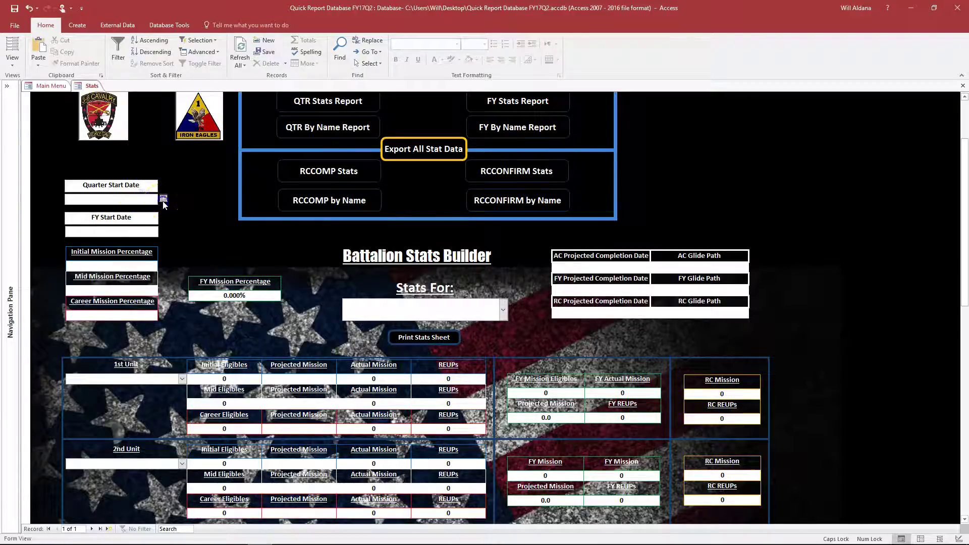
click(163, 199)
click(91, 228)
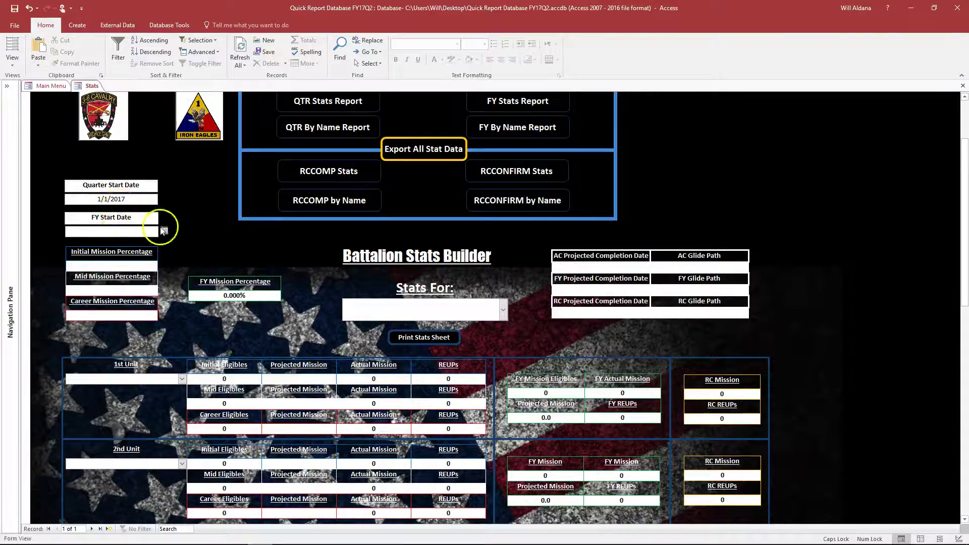
click(164, 231)
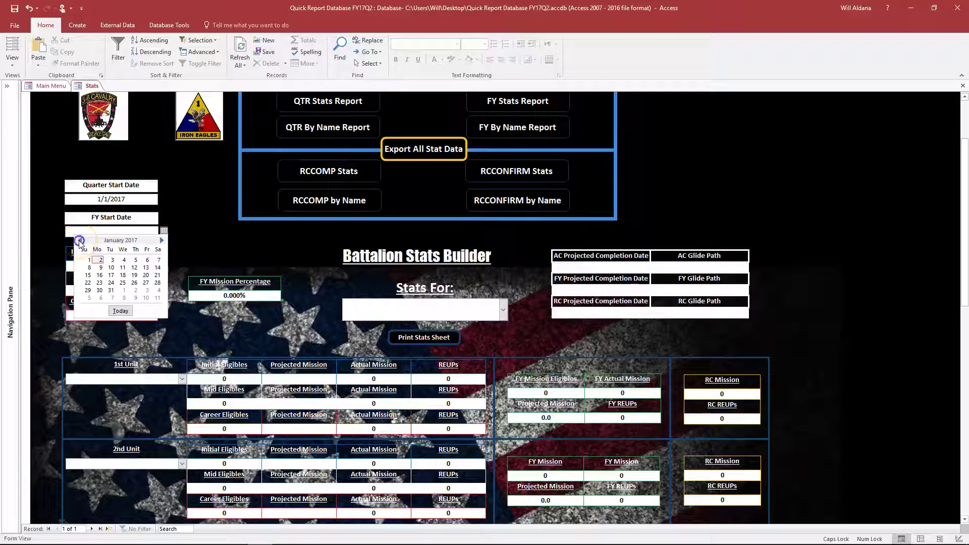
click(160, 260)
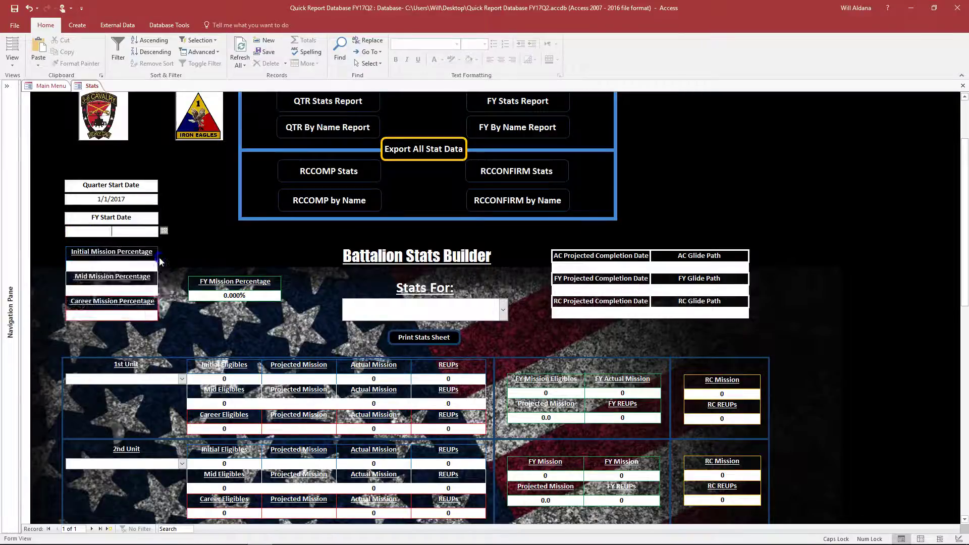
Set the mission percentages to 24.23% for Initial, 32.15% for Mid, 45.19% for Career and 33.33% for FY
click(106, 264)
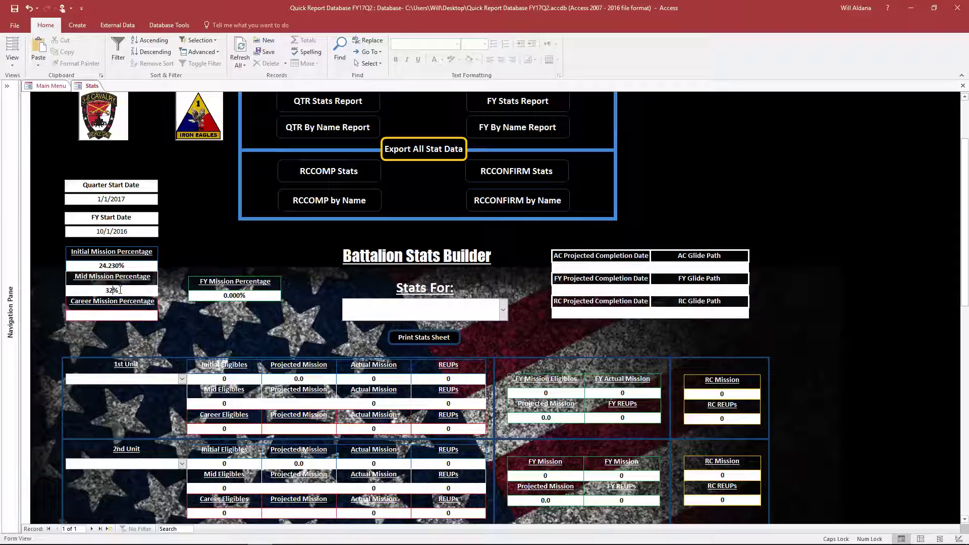
click(130, 317)
key(Tab)
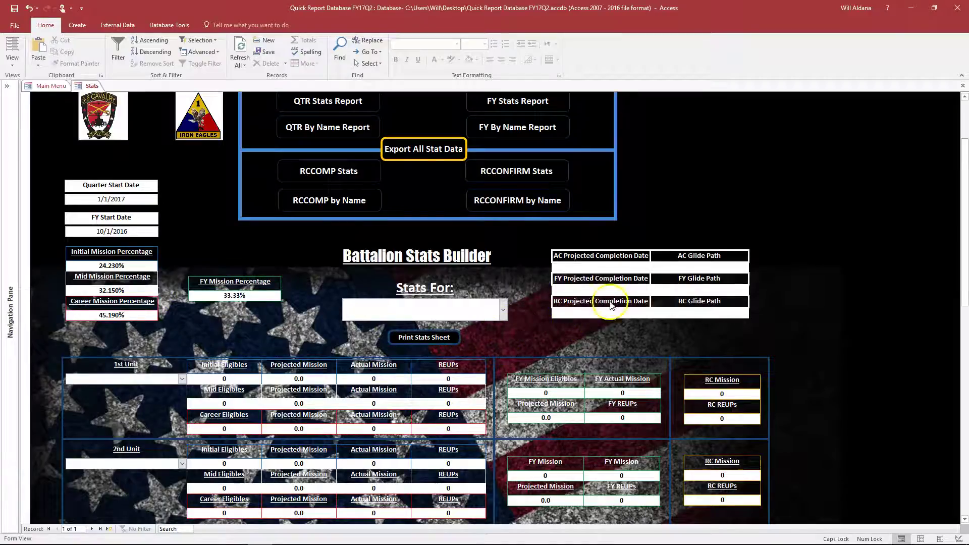
Set the projected completion dates to 2/28/2017 for AC, 6/30/2017 for FY and 9/30/2017 for RC
click(614, 269)
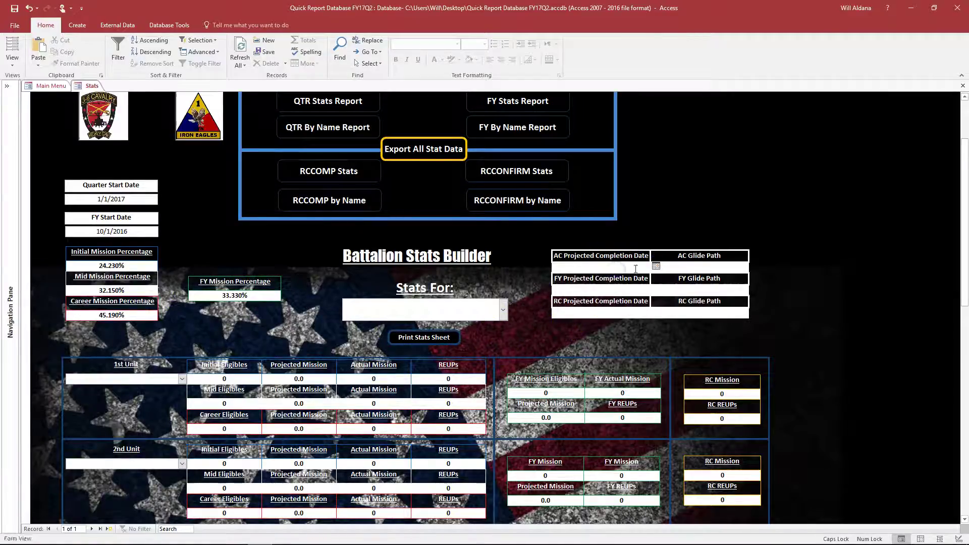
click(655, 266)
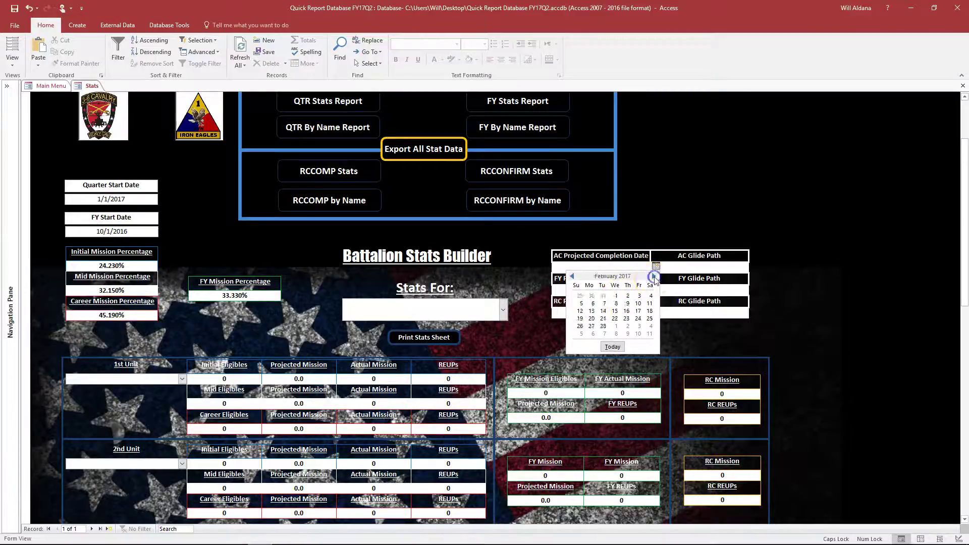
click(603, 326)
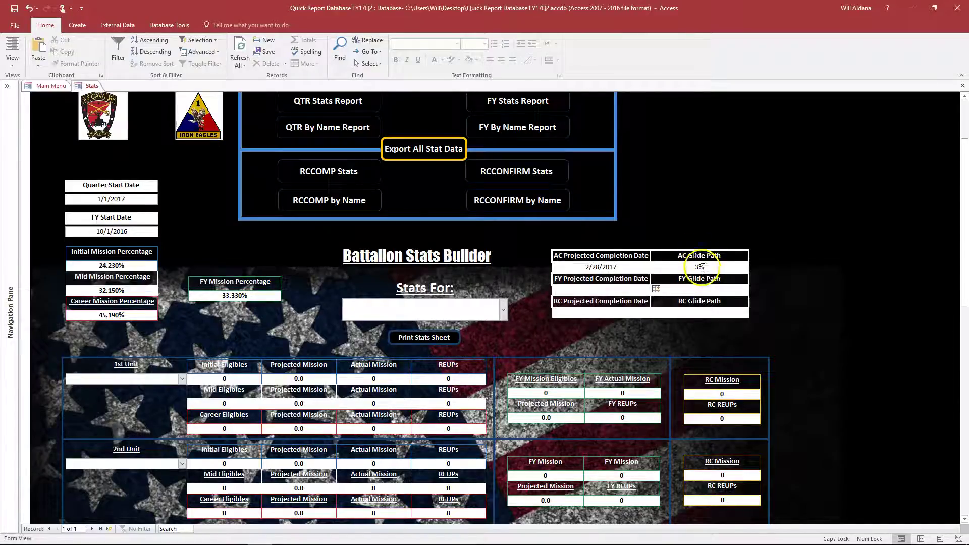
click(654, 290)
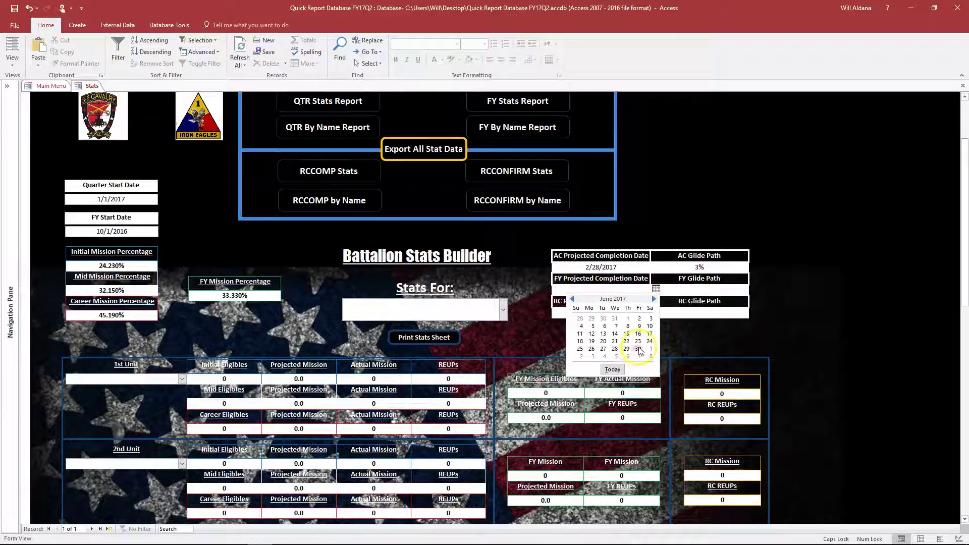
click(639, 348)
click(634, 311)
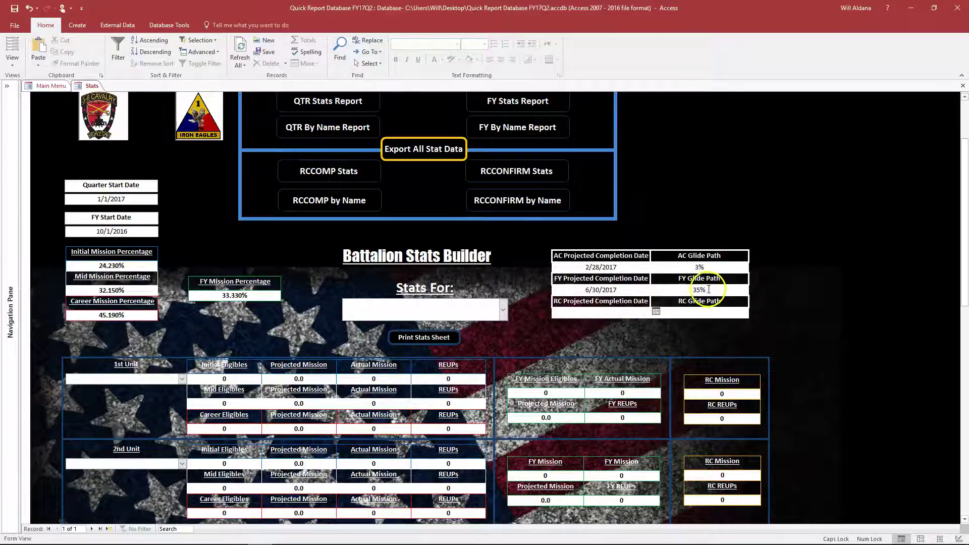
click(656, 312)
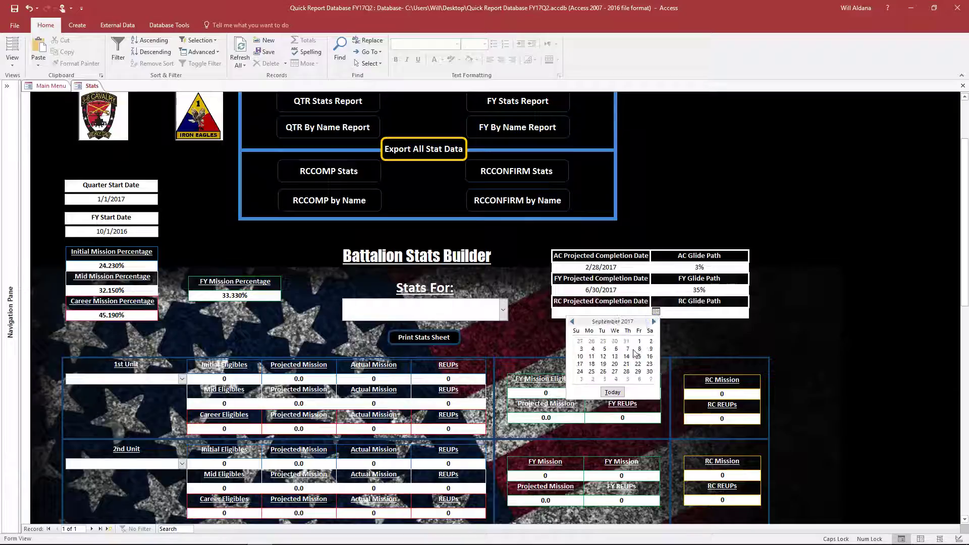
click(649, 371)
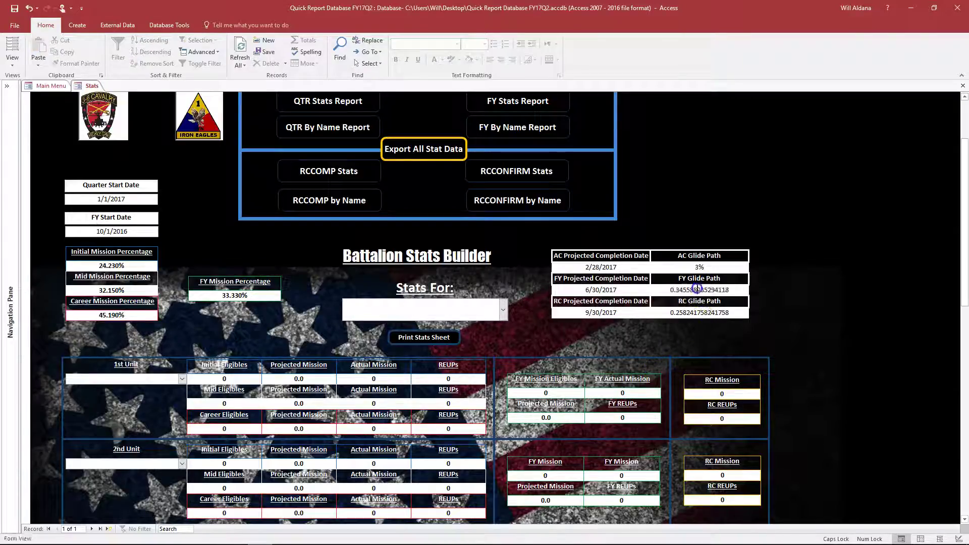
Choose 3-6 CAV as the battalion the stats are built for
scroll(676, 359, down, 4)
scroll(505, 309, up, 5)
click(502, 357)
click(424, 374)
scroll(453, 237, down, 2)
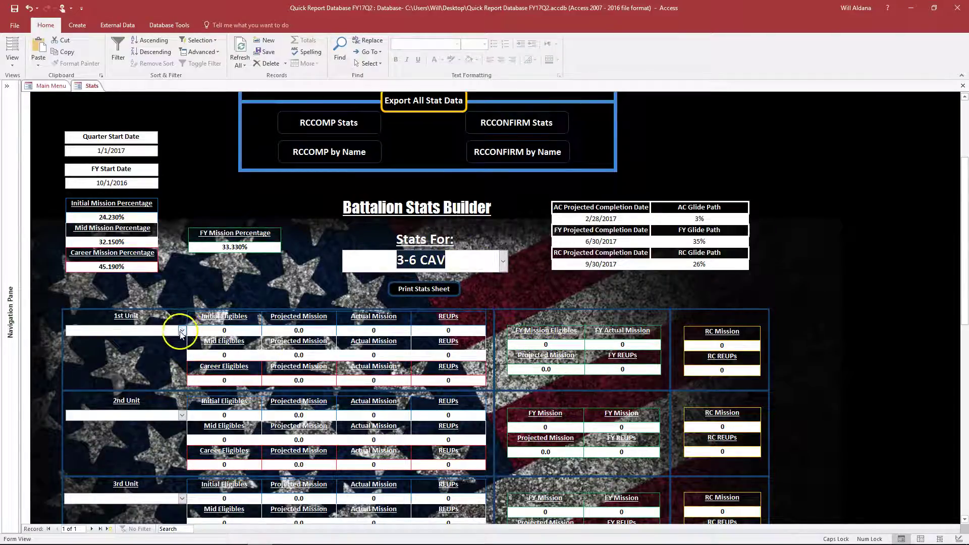
Assign A TRP, B TRP, C TRP and D TRP as the 1st through 4th units
click(181, 331)
click(151, 348)
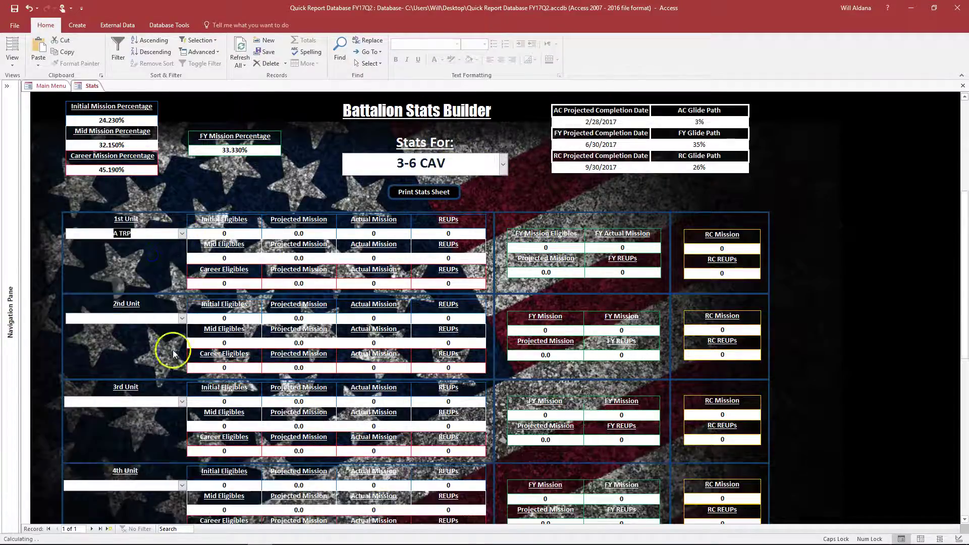
click(182, 319)
click(173, 358)
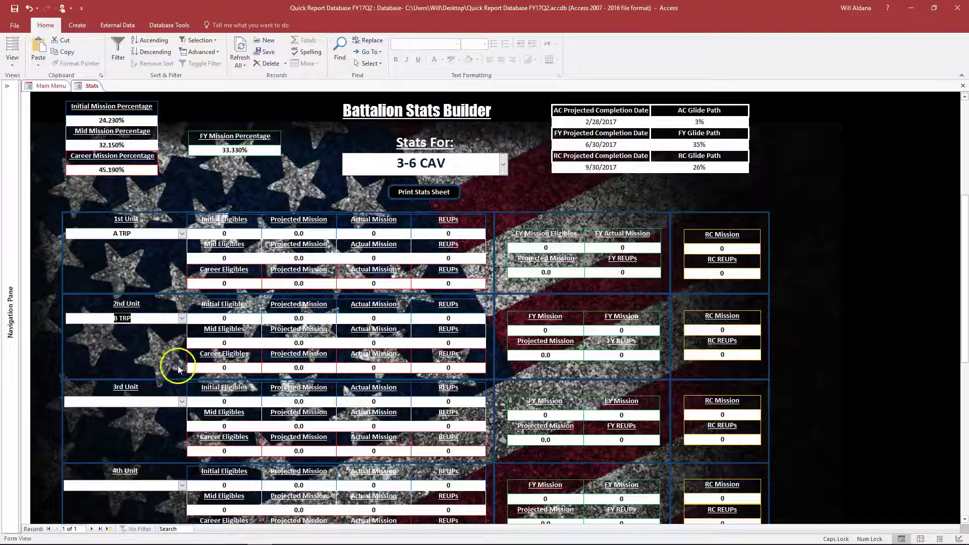
click(183, 400)
click(169, 424)
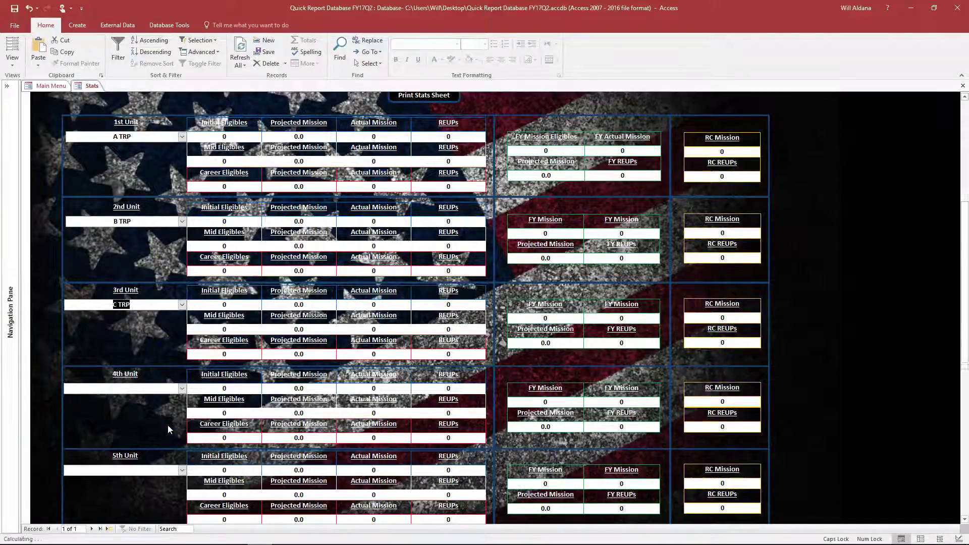
click(182, 388)
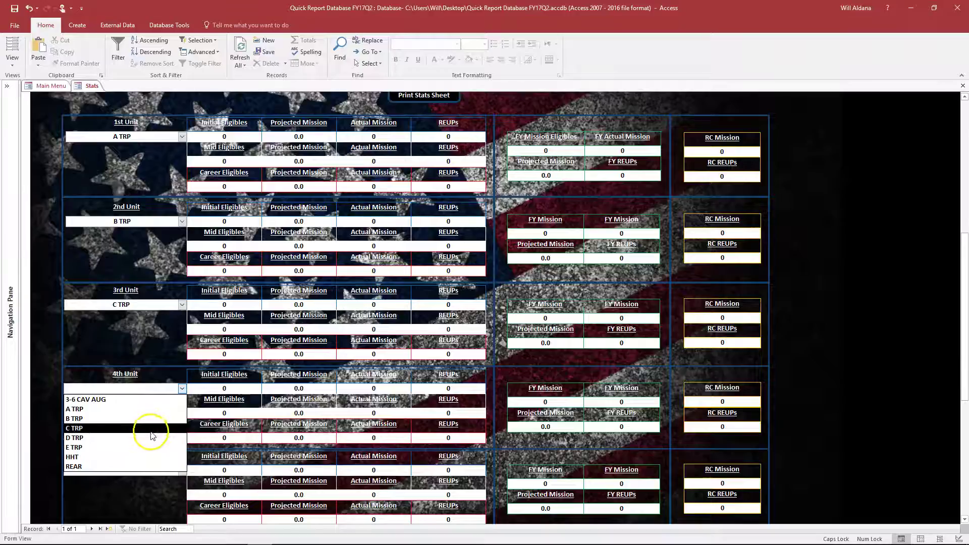
click(151, 438)
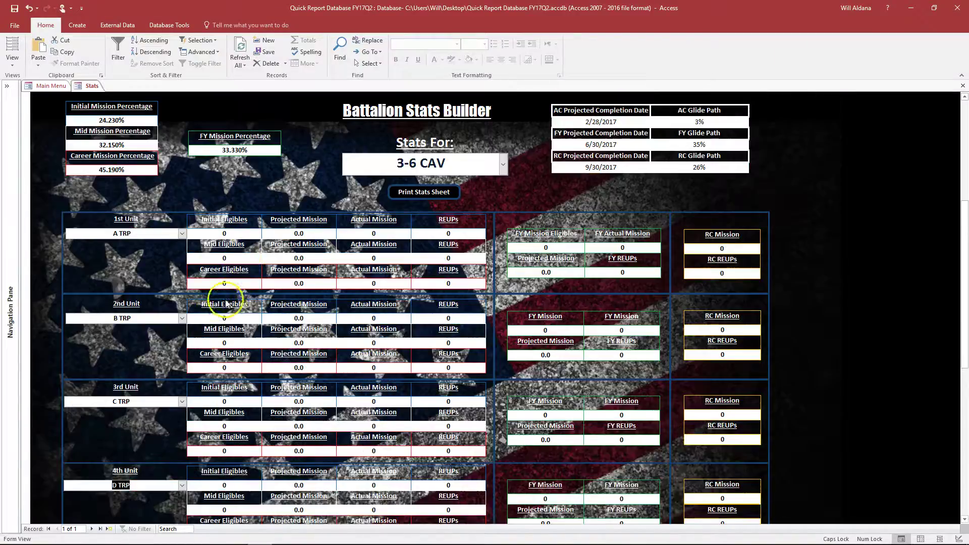
Enter A TRP's eligibles as 23 Initial, 22 Mid and 10 Career
scroll(240, 262, up, 2)
double_click(236, 283)
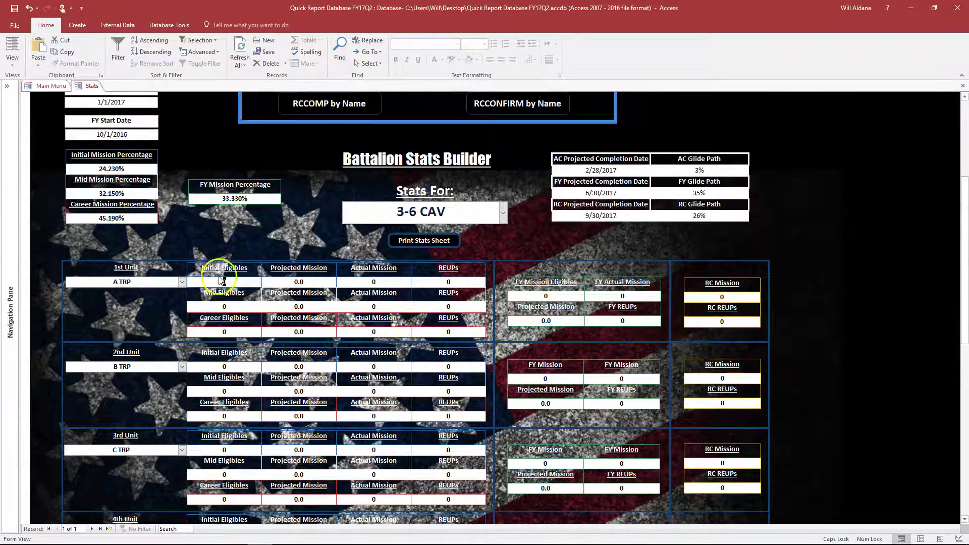
scroll(357, 307, up, 2)
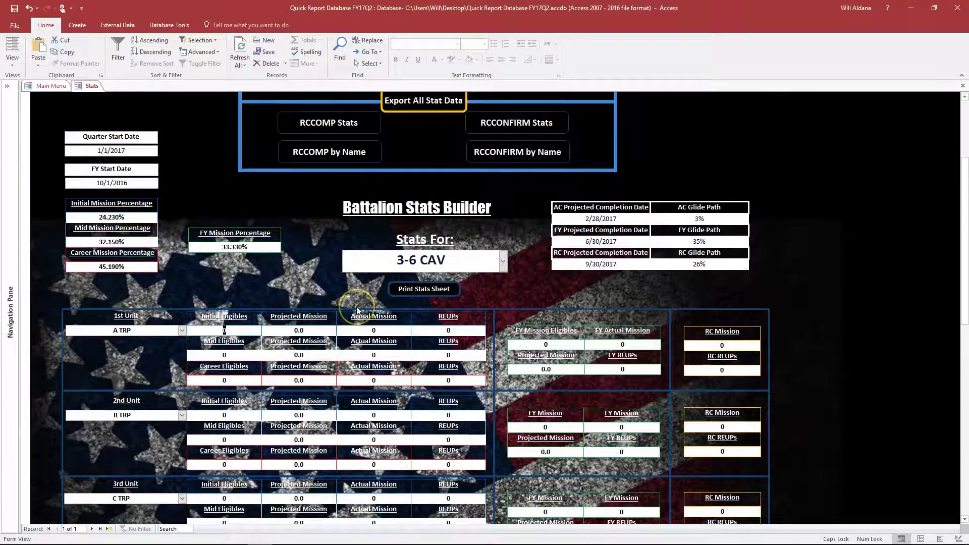
text(23)
click(224, 357)
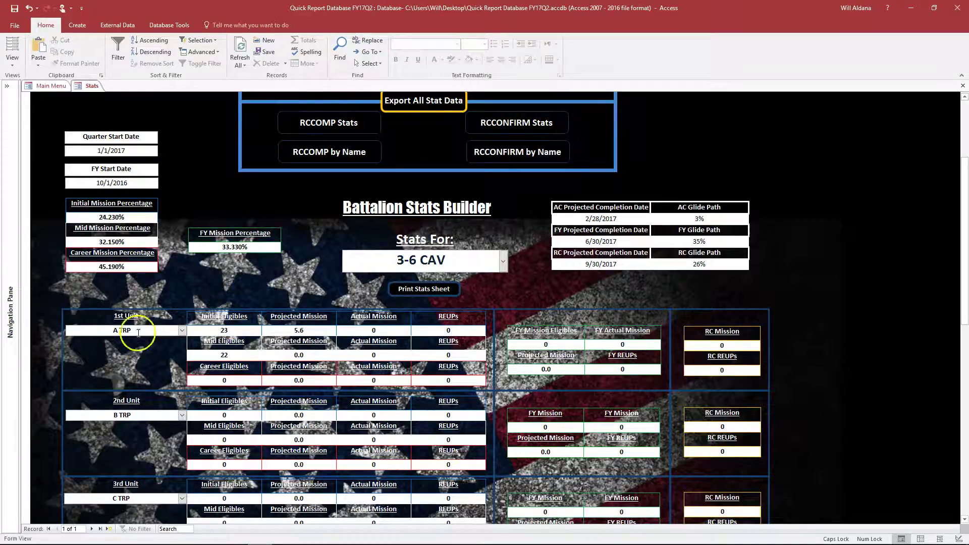
click(234, 382)
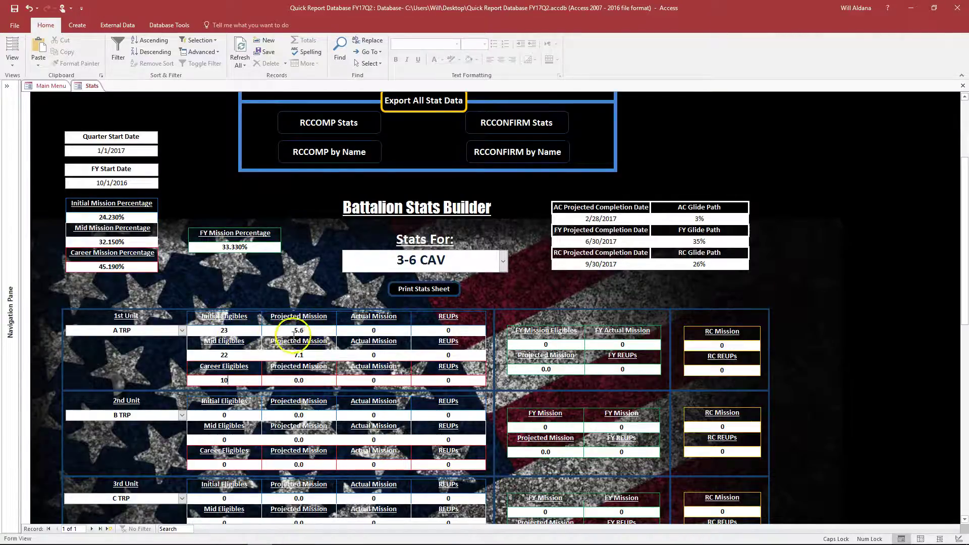
Enter A TRP's actual missions as 6 for Initial, 7 for Mid and 5 for Career
click(378, 330)
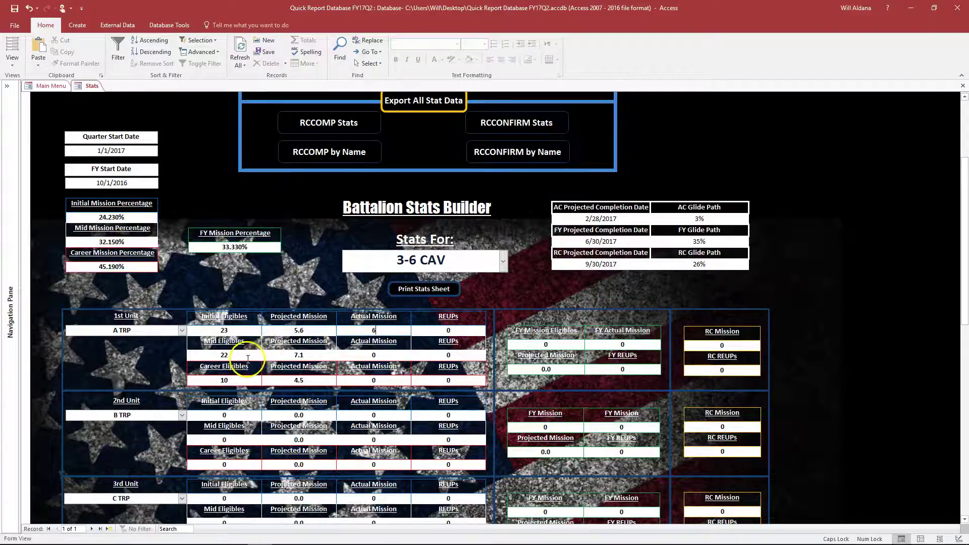
click(382, 355)
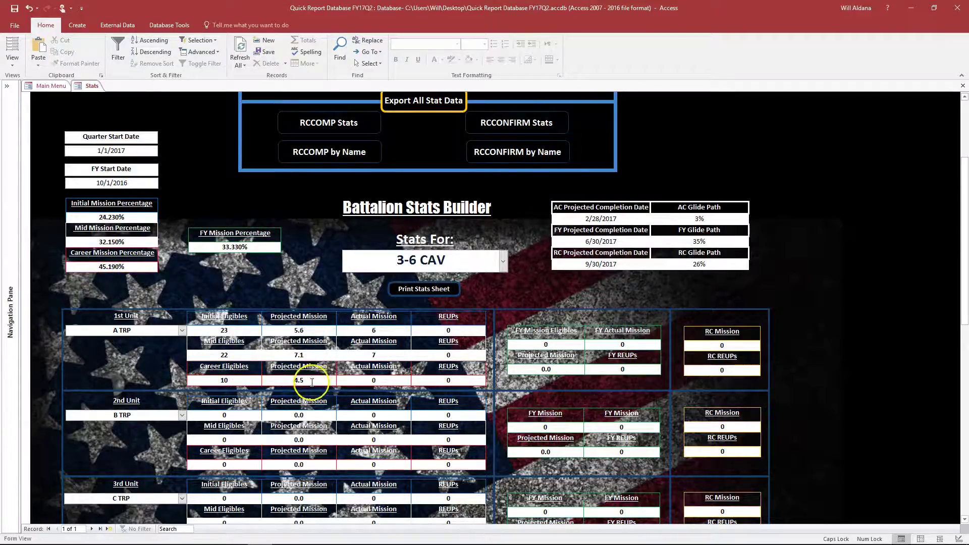
click(390, 382)
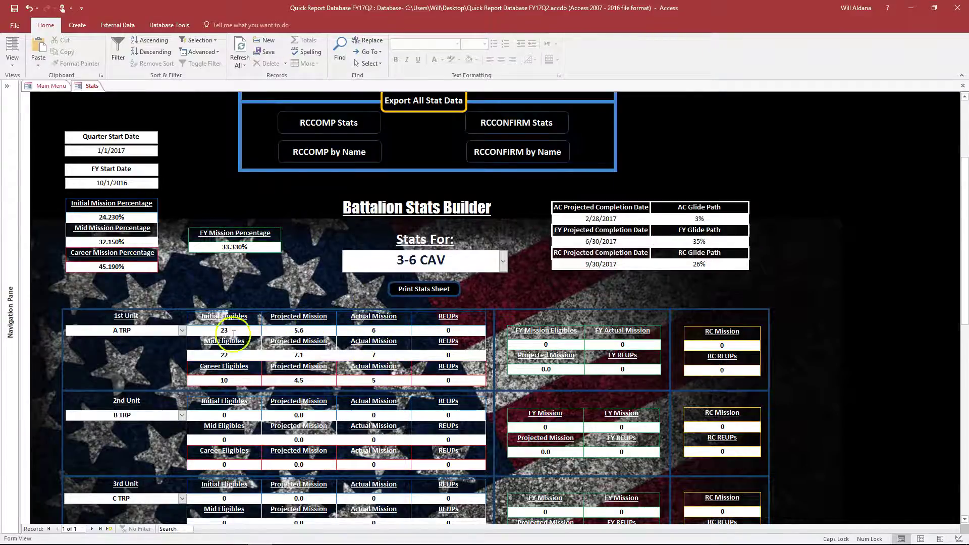
Enter A TRP's REUPs as 5 for Initial, 1 for Mid and 2 for Career
scroll(379, 332, down, 3)
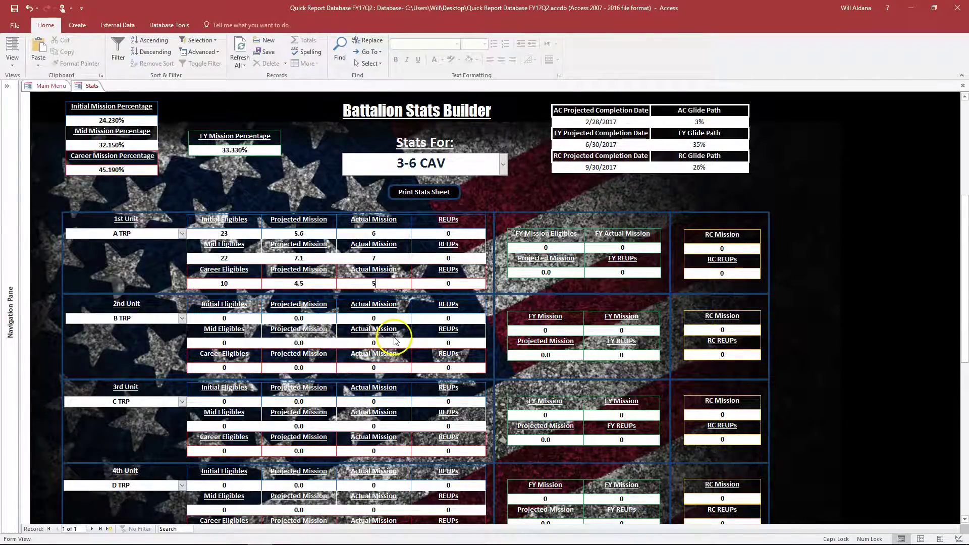
scroll(434, 287, up, 4)
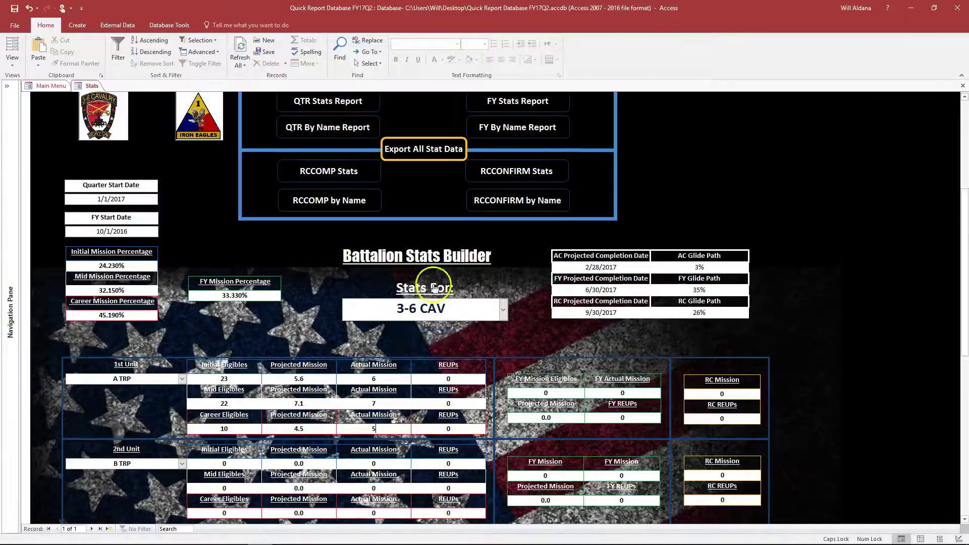
scroll(363, 400, down, 1)
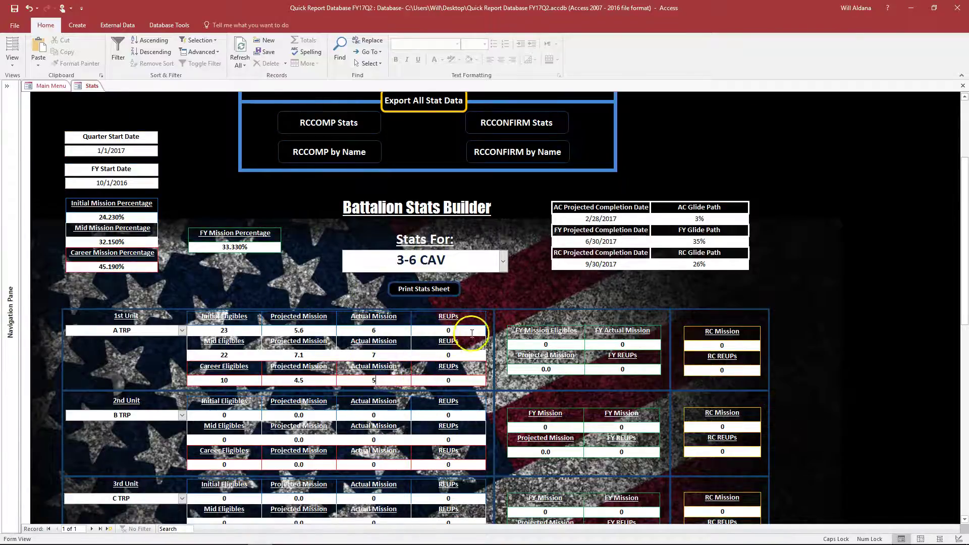
click(436, 330)
text(5)
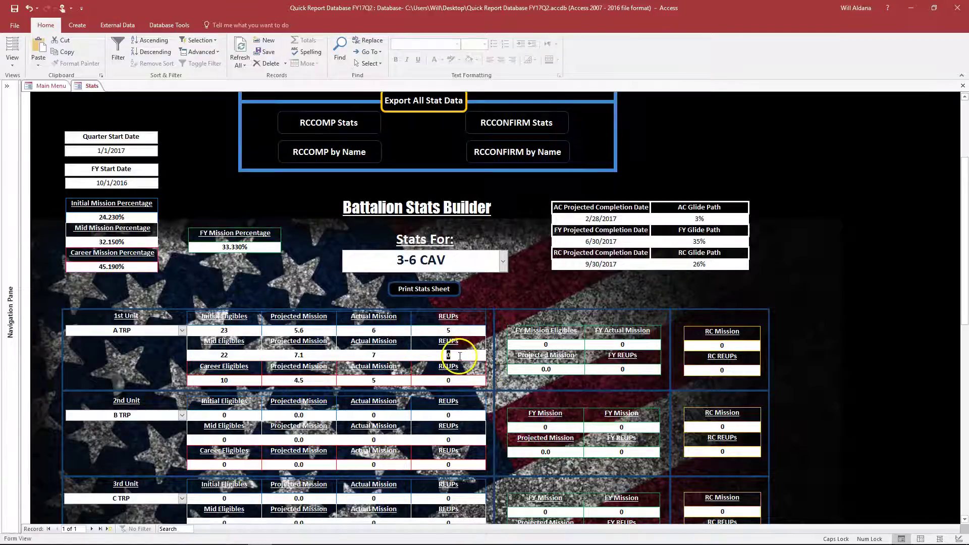
key(Return)
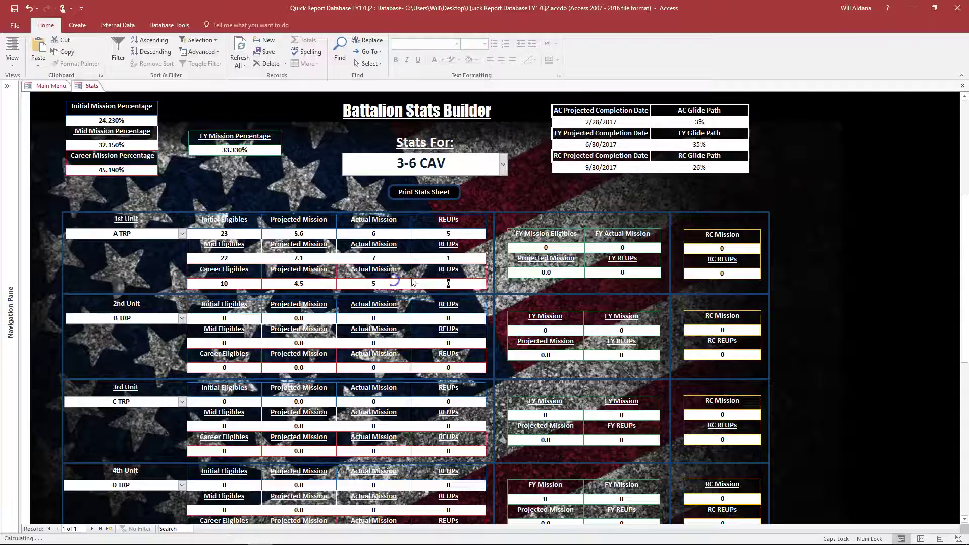
text(2)
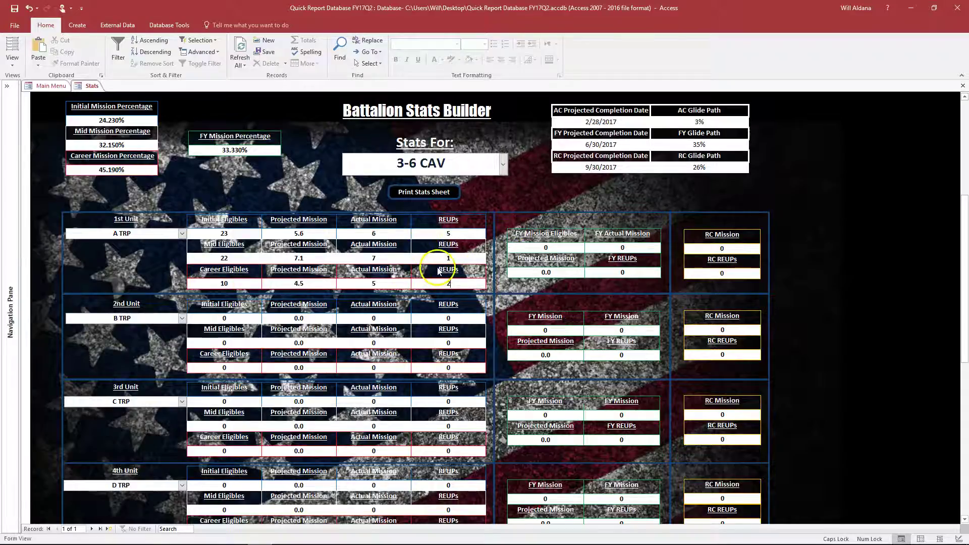
Preview the 3-6 CAV stats sheet, dismiss the printer and macro messages, review A TRP's percentages against the glide paths, and close the preview
click(428, 194)
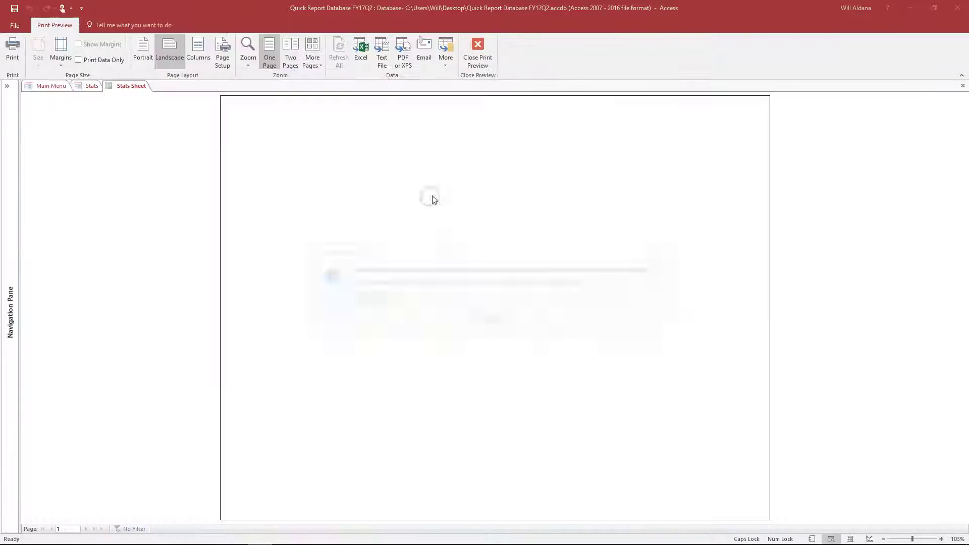
click(489, 319)
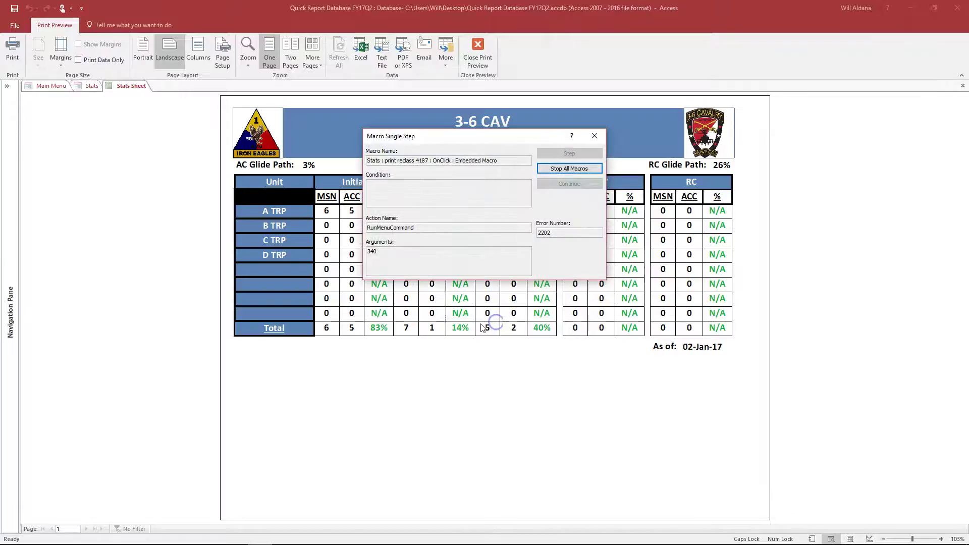
click(594, 136)
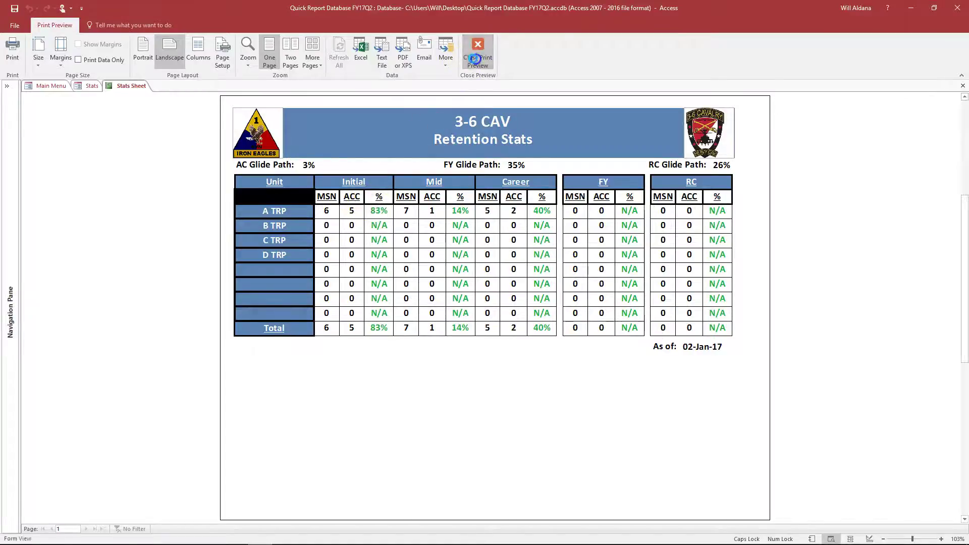
click(476, 53)
Set A TRP's Mid REUPs to 0 and recheck its Mid percentage in the stats sheet preview
double_click(452, 257)
text(0)
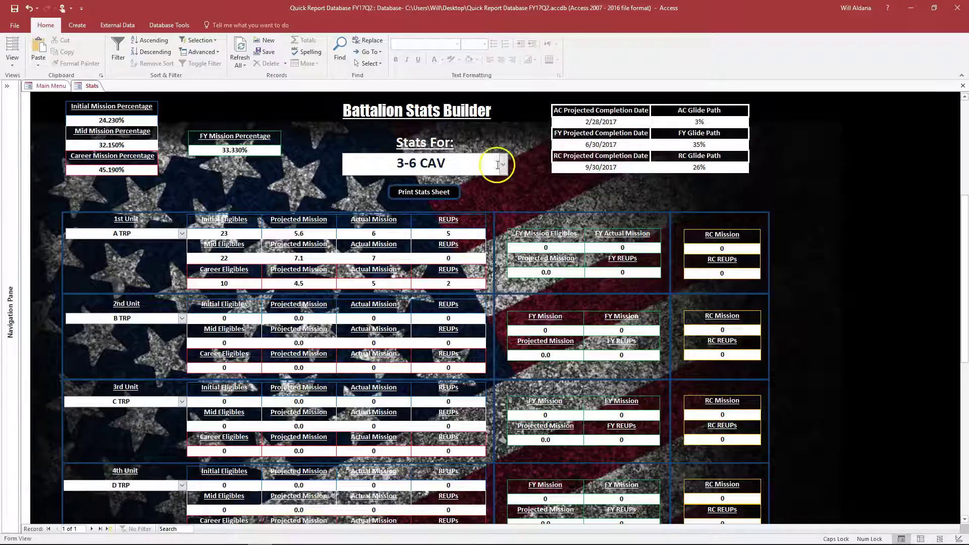
click(451, 191)
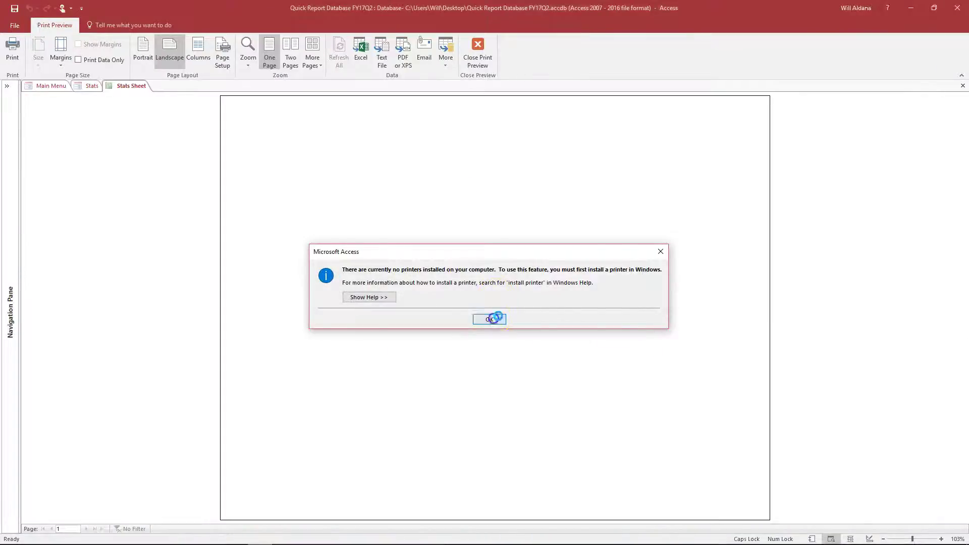
click(490, 319)
click(596, 134)
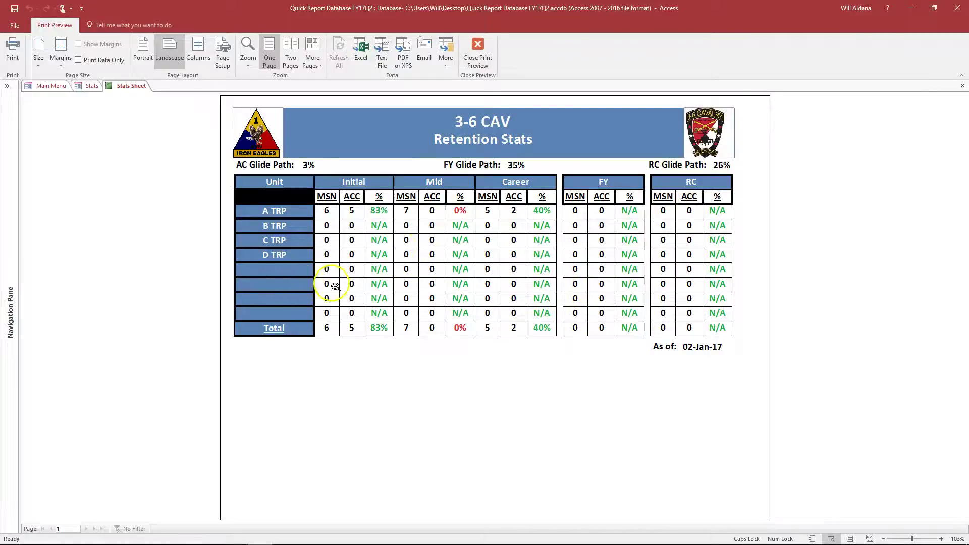
click(477, 51)
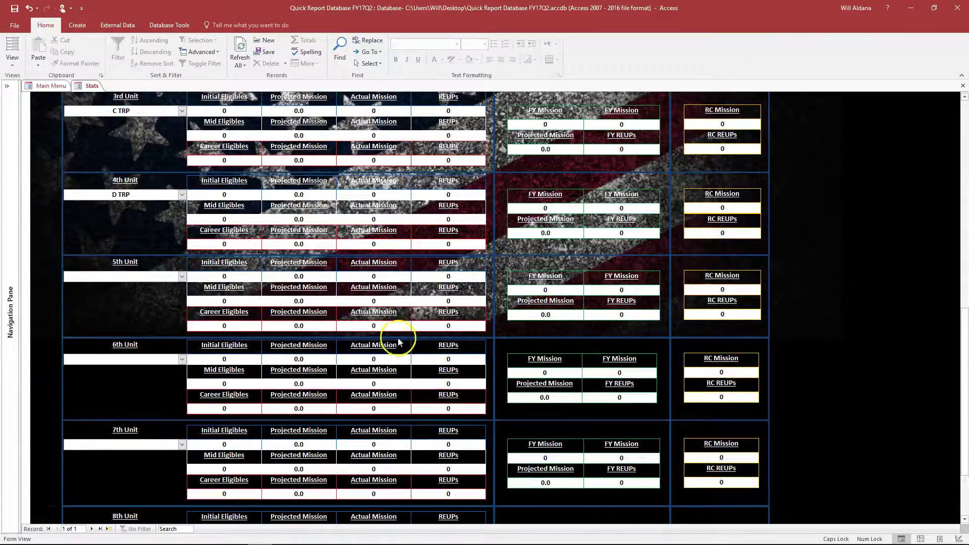
Clear the Actual Mission and REUPs values for Initial, Mid and Career in the 5th and 6th unit blocks
click(230, 325)
click(402, 272)
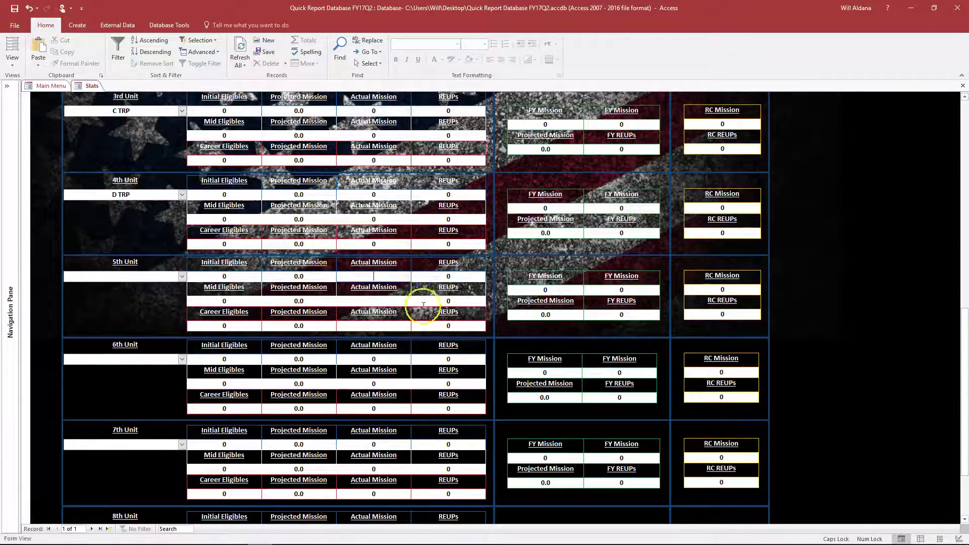
click(425, 277)
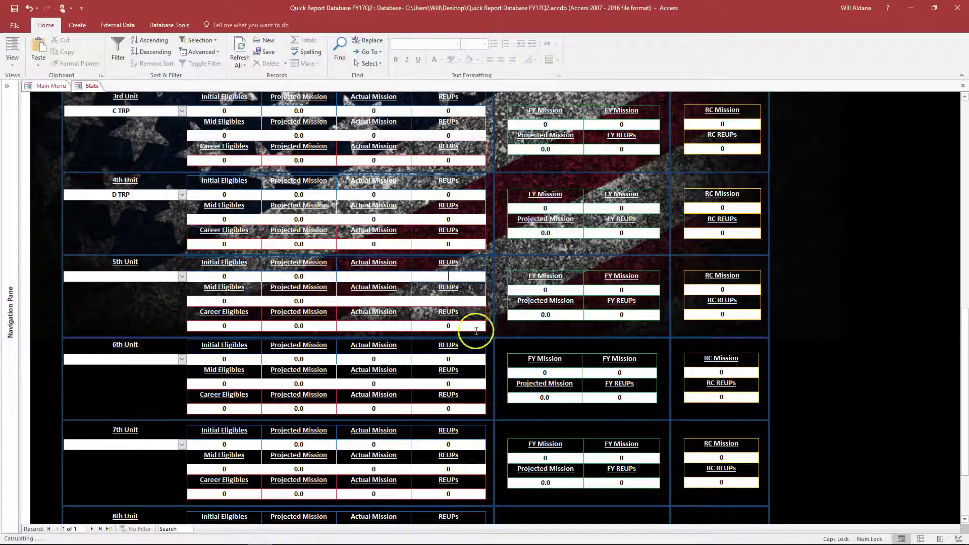
click(452, 407)
click(479, 358)
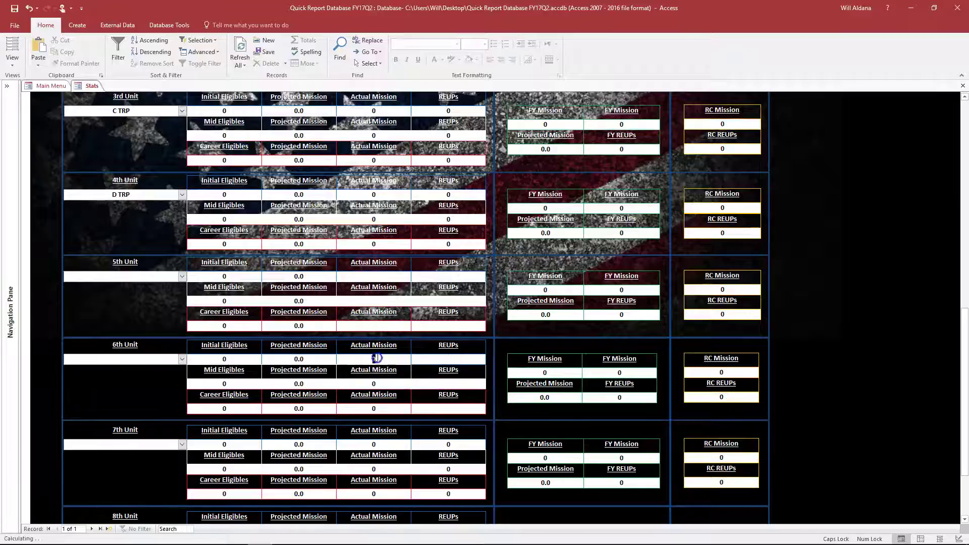
drag(381, 409, 302, 393)
key(BackSpace)
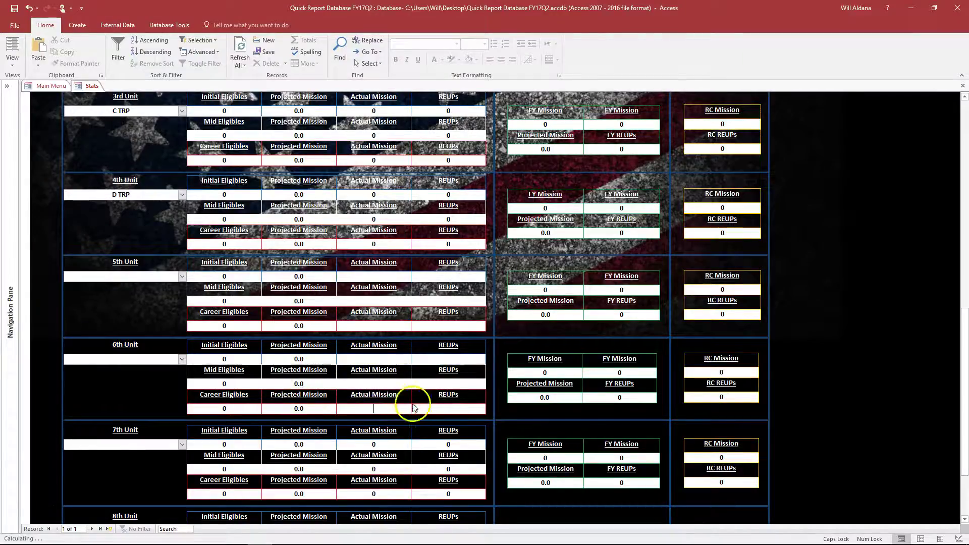
Clear the Actual Mission and REUPs values for Initial, Mid and Career in the 7th and 8th unit blocks
scroll(413, 406, down, 3)
drag(380, 344, 250, 333)
key(BackSpace)
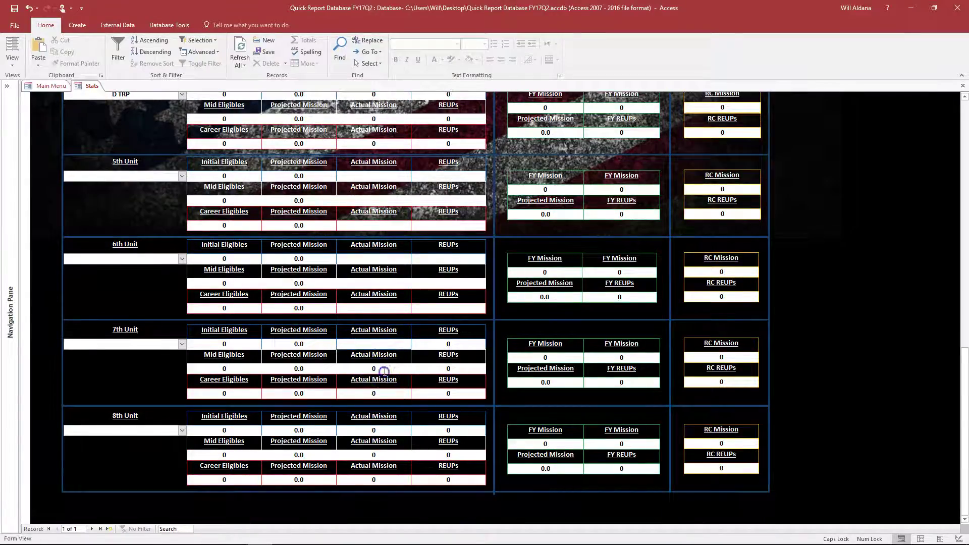
drag(484, 341, 433, 341)
key(BackSpace)
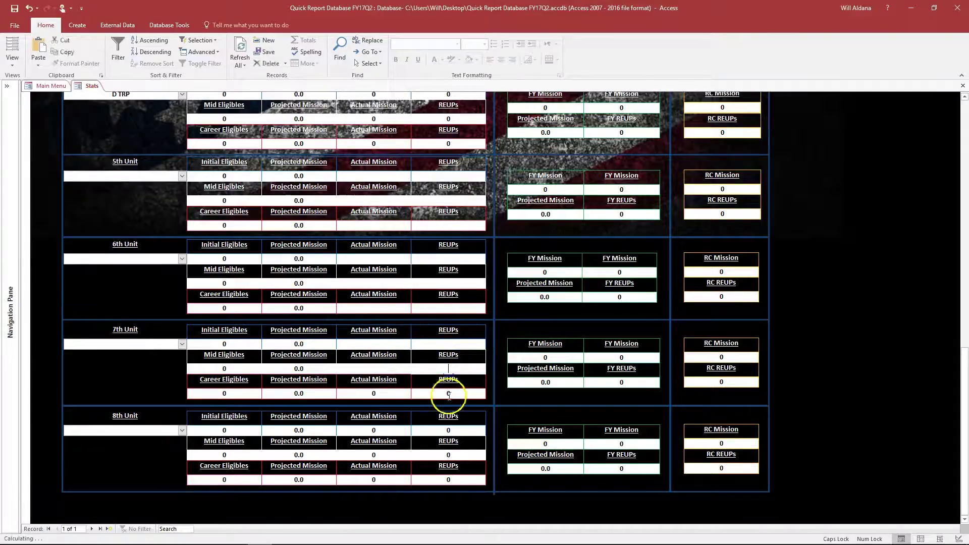
drag(399, 430, 320, 426)
key(BackSpace)
drag(474, 430, 367, 447)
key(BackSpace)
key(BackSpace)
drag(452, 480, 363, 477)
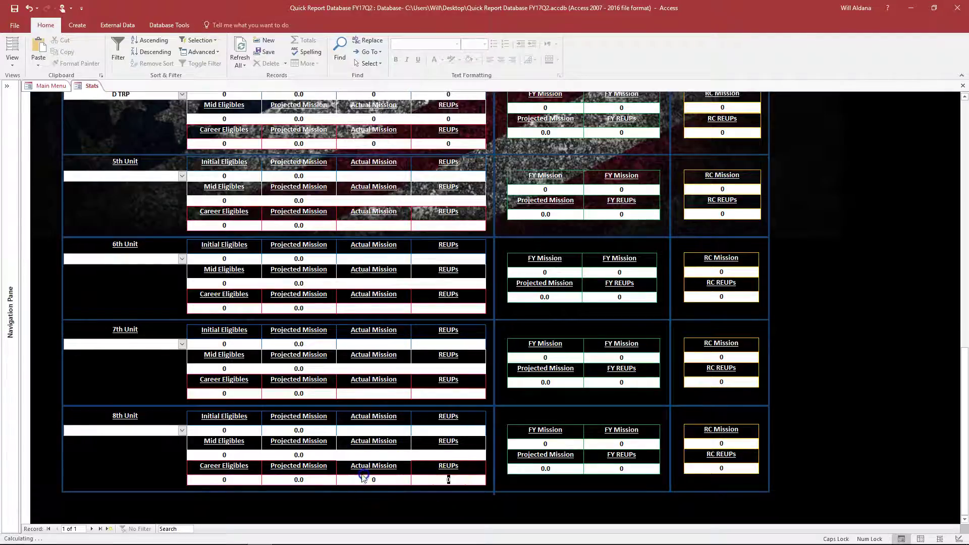
Preview the 3-6 CAV stats sheet, dismiss the printer and macro messages, check the unused unit rows, and close the preview
scroll(573, 357, up, 10)
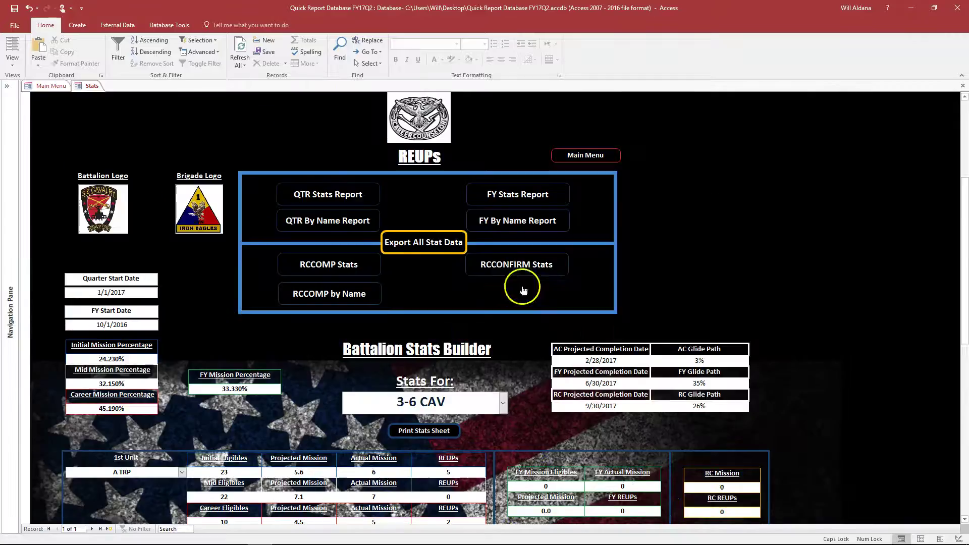
scroll(432, 404, down, 2)
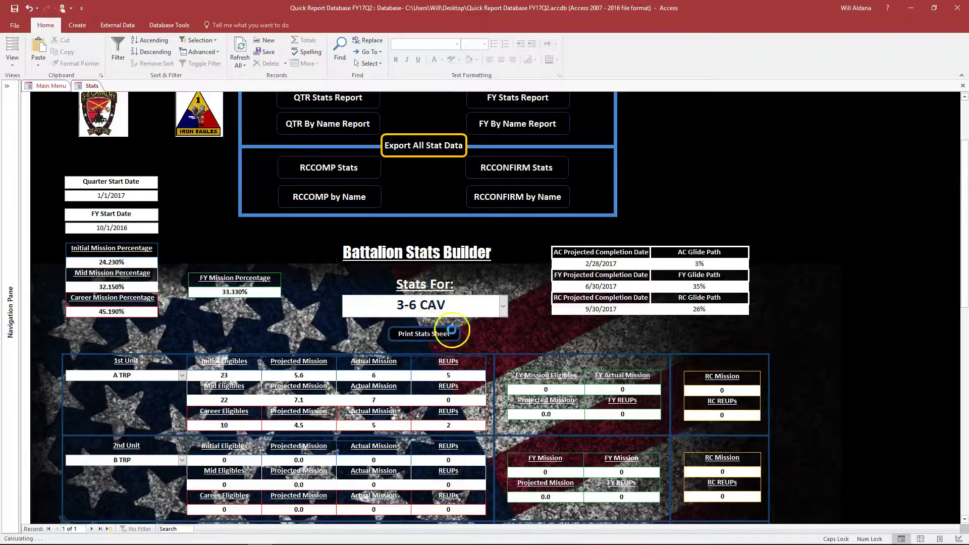
click(424, 337)
click(487, 322)
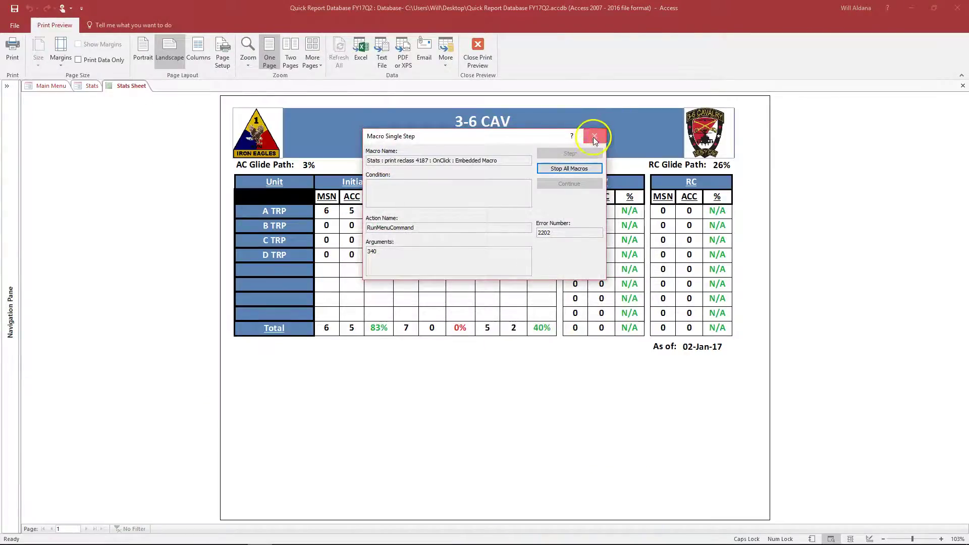
click(594, 137)
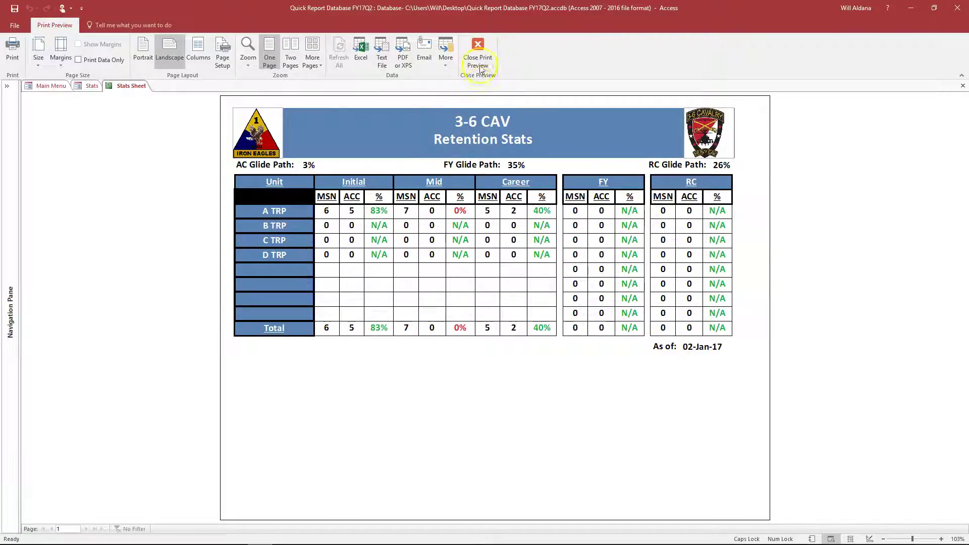
click(477, 50)
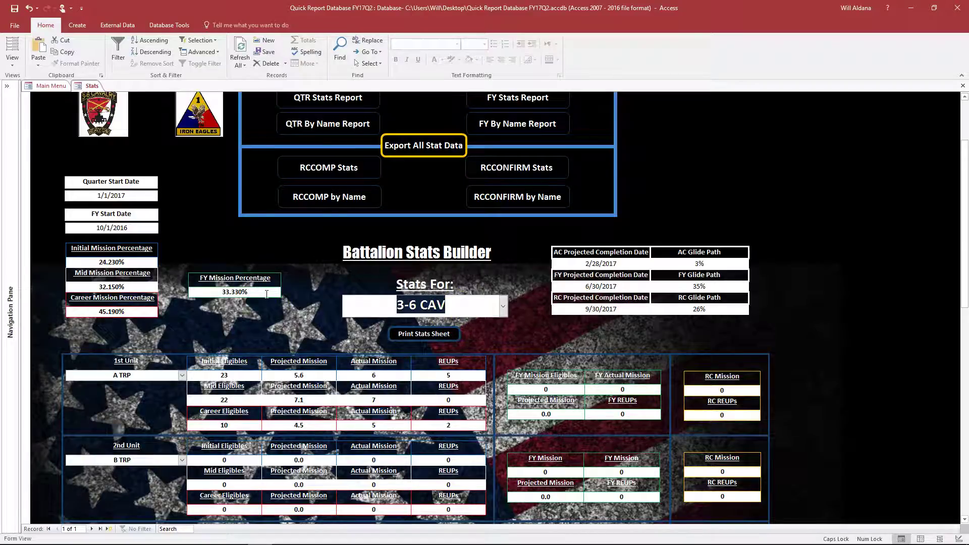
Set the Stats For title to "The Awesome Unit", check it in the stats sheet preview and close the preview
text(tHE aWESOME Unit)
click(440, 335)
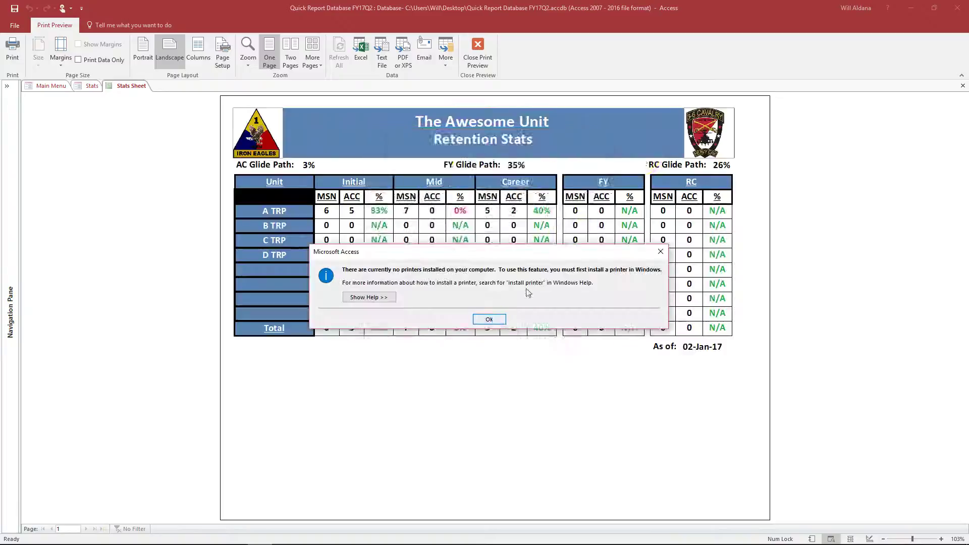
click(497, 321)
click(594, 136)
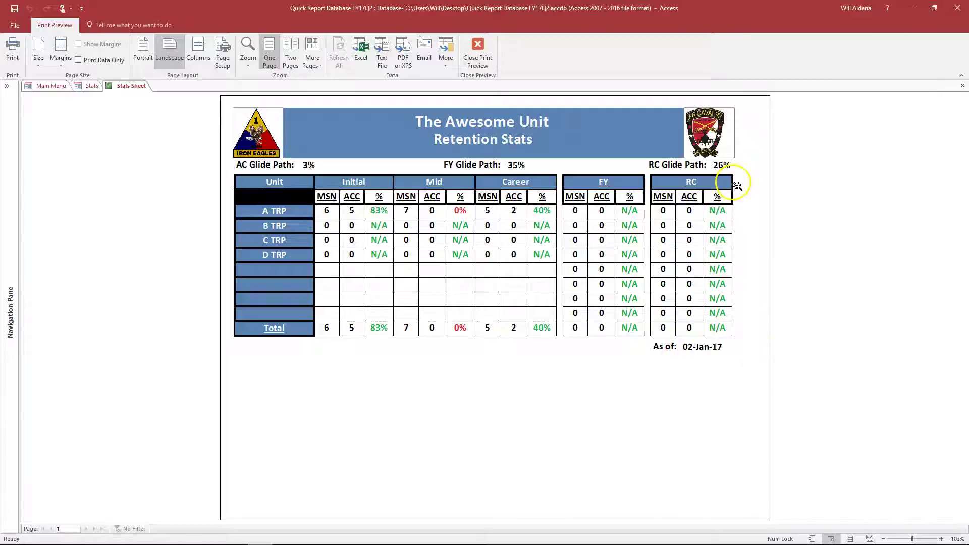
click(476, 51)
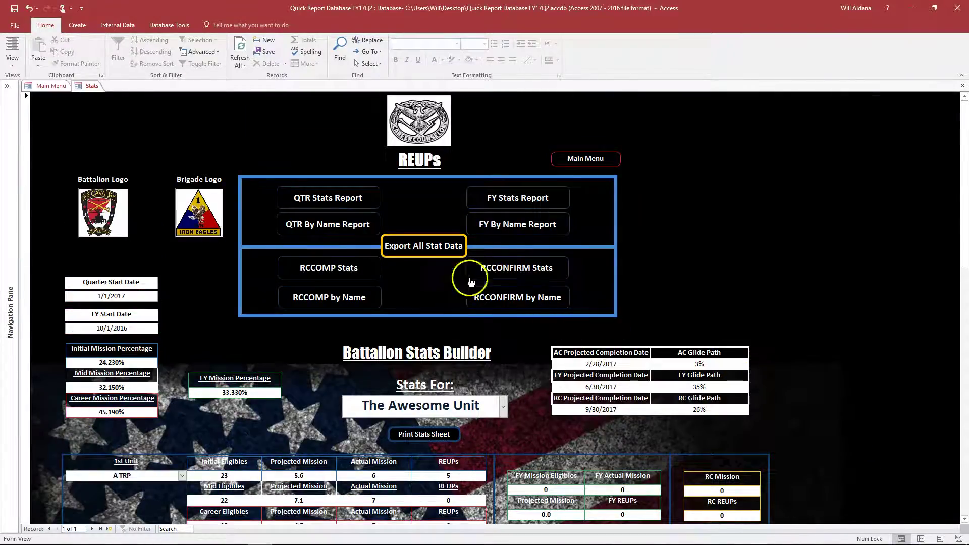
Return to the main menu, run the individual DJMS and PERDB data updates, and close the update form
click(592, 157)
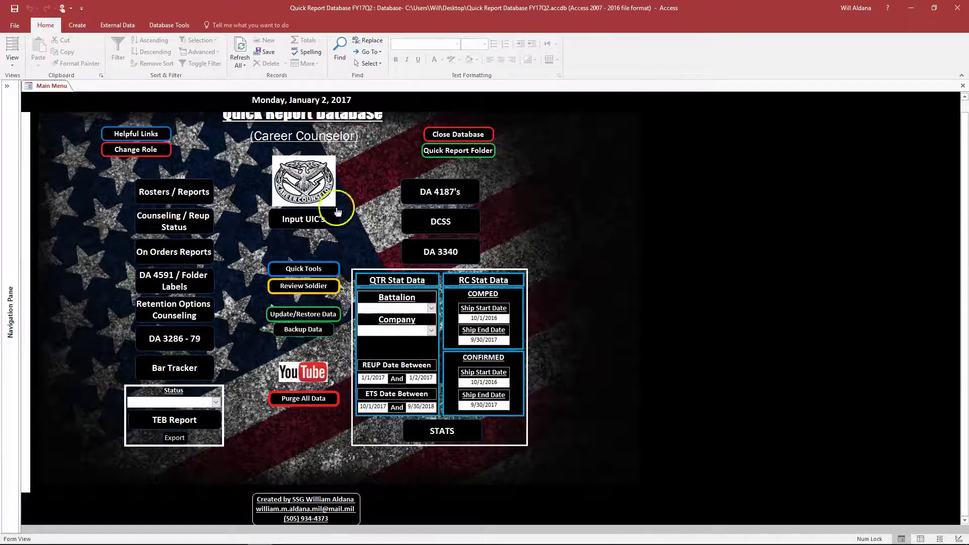
click(287, 315)
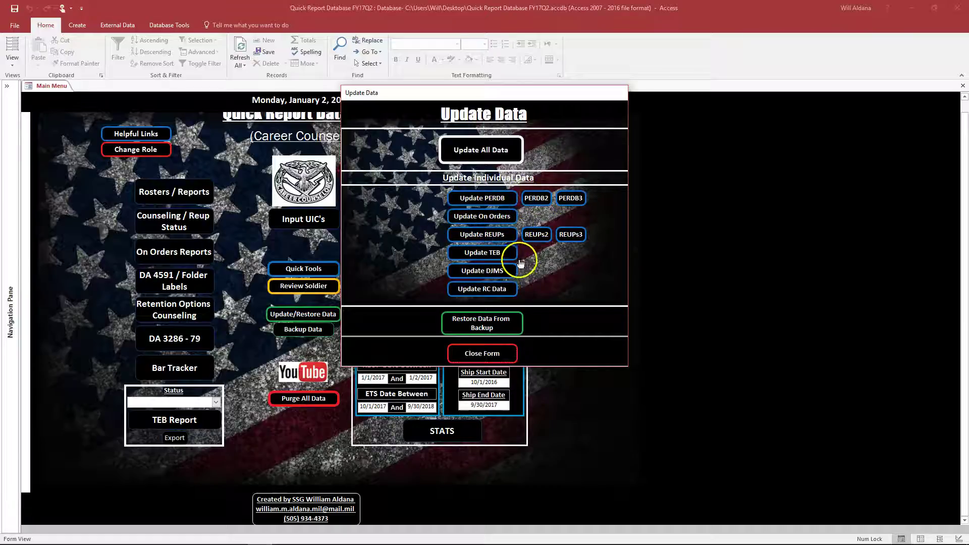
click(504, 271)
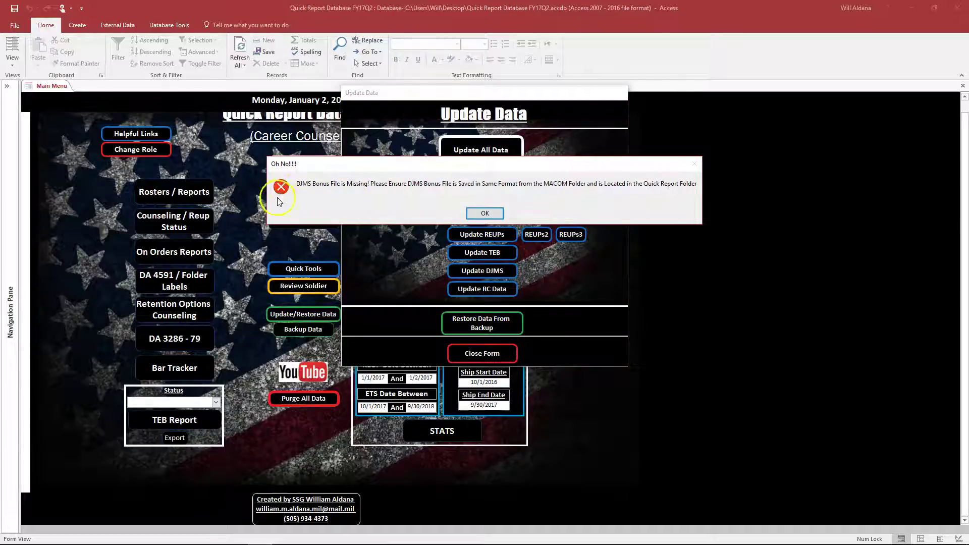
click(494, 219)
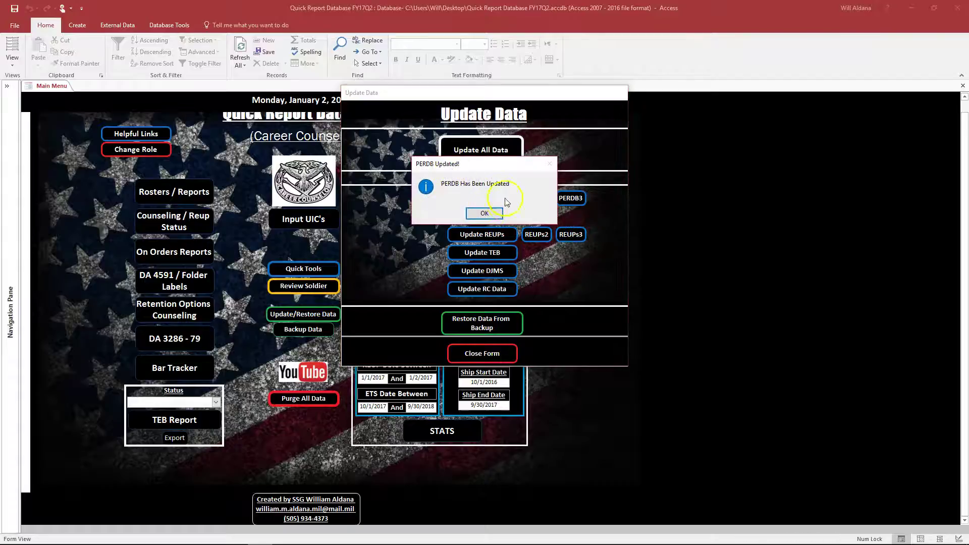
click(491, 216)
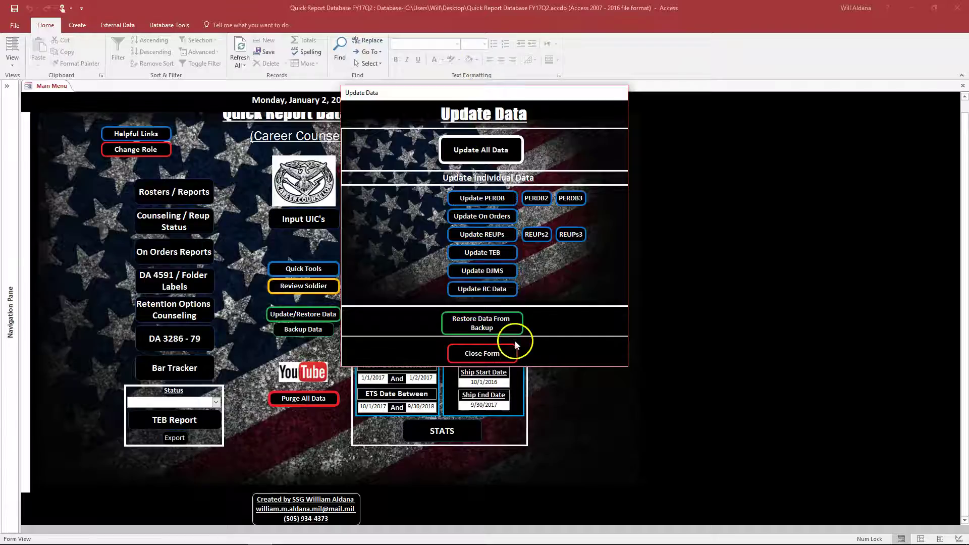
click(486, 353)
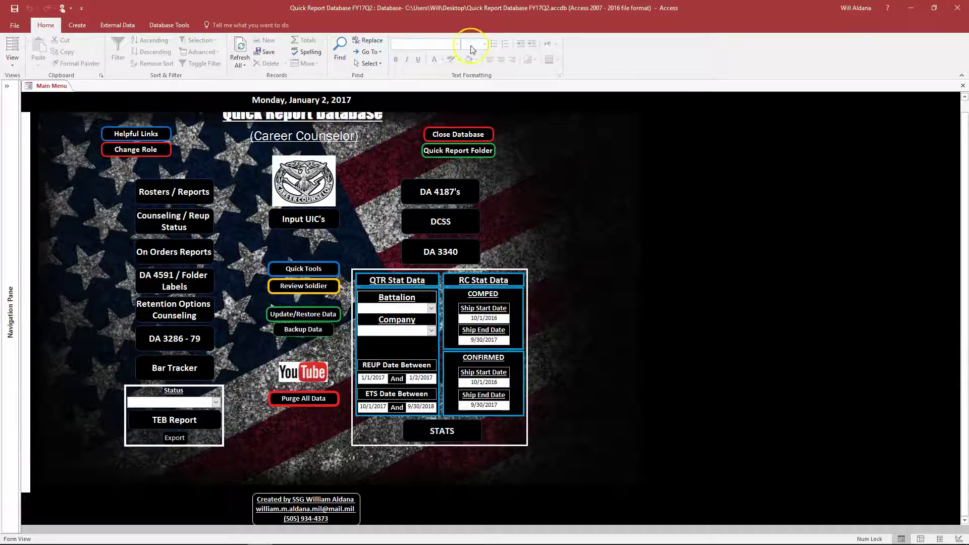
Reopen the Update Data form, look over the options for updating all or individual data, and close it
click(333, 318)
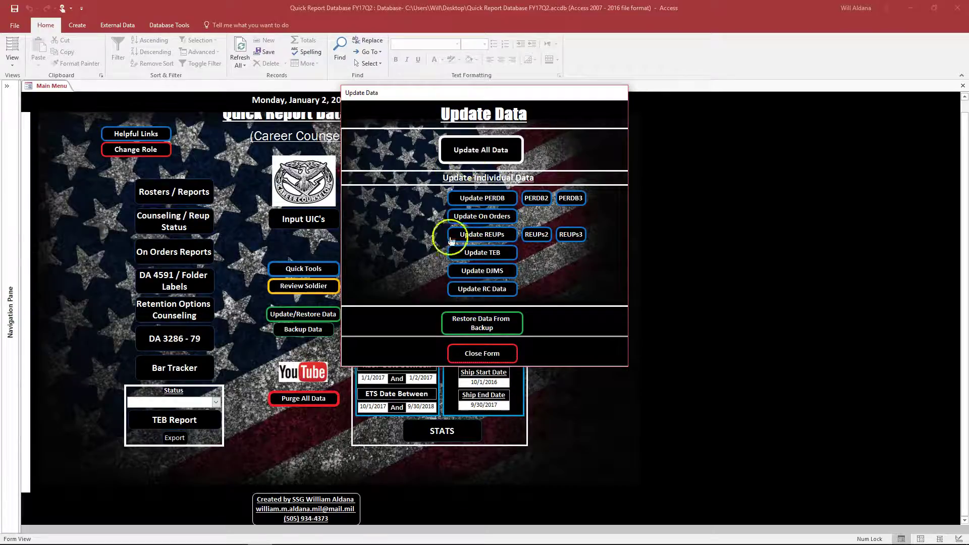
click(503, 161)
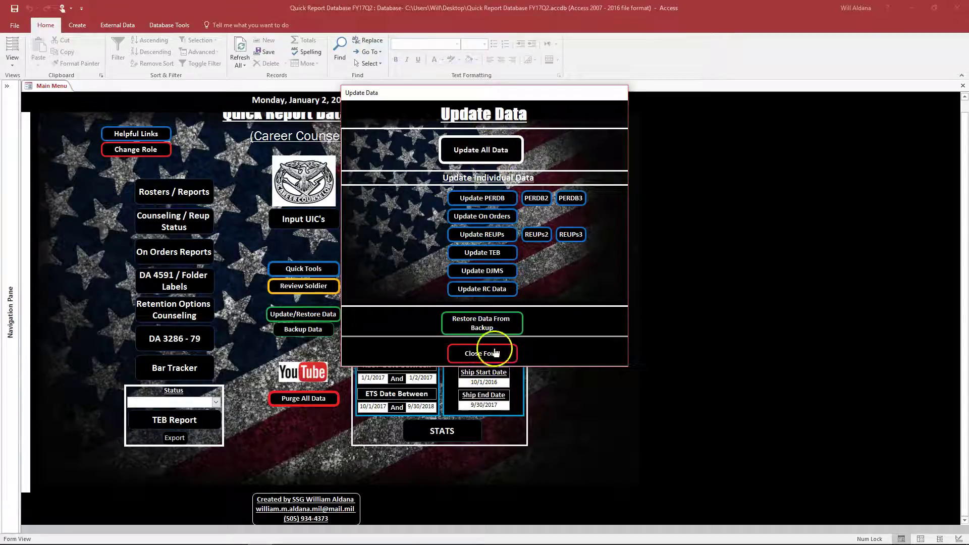
click(480, 353)
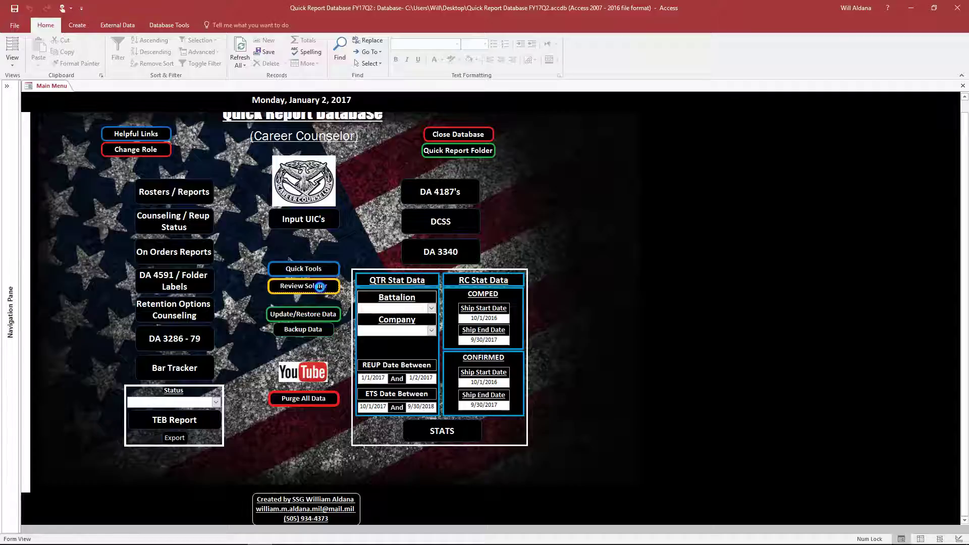
Open the Review Soldier form and look up a soldier by last name
click(304, 286)
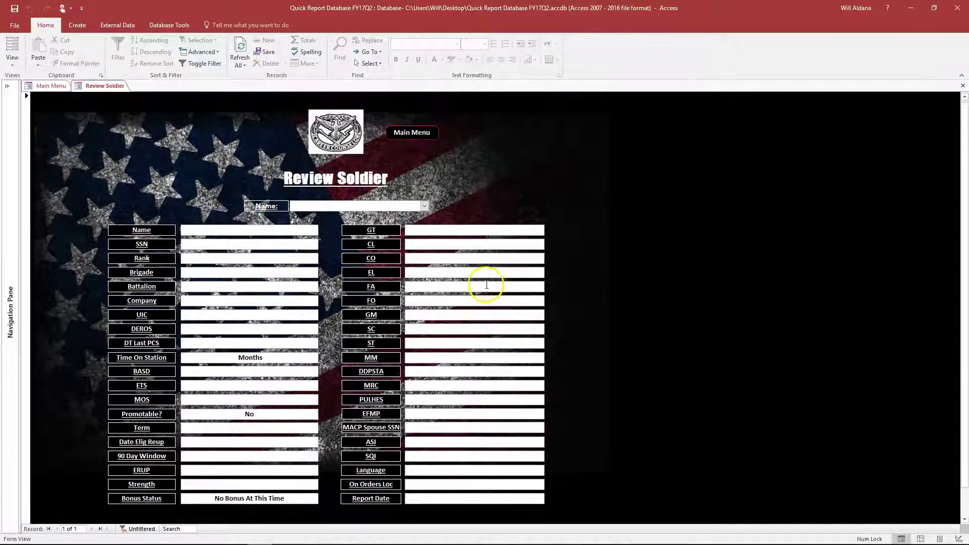
click(366, 206)
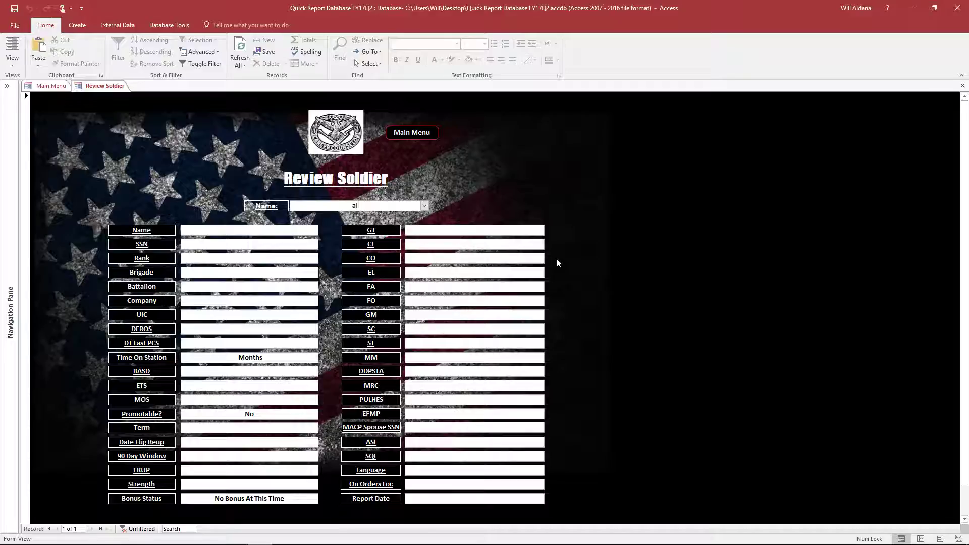
key(Return)
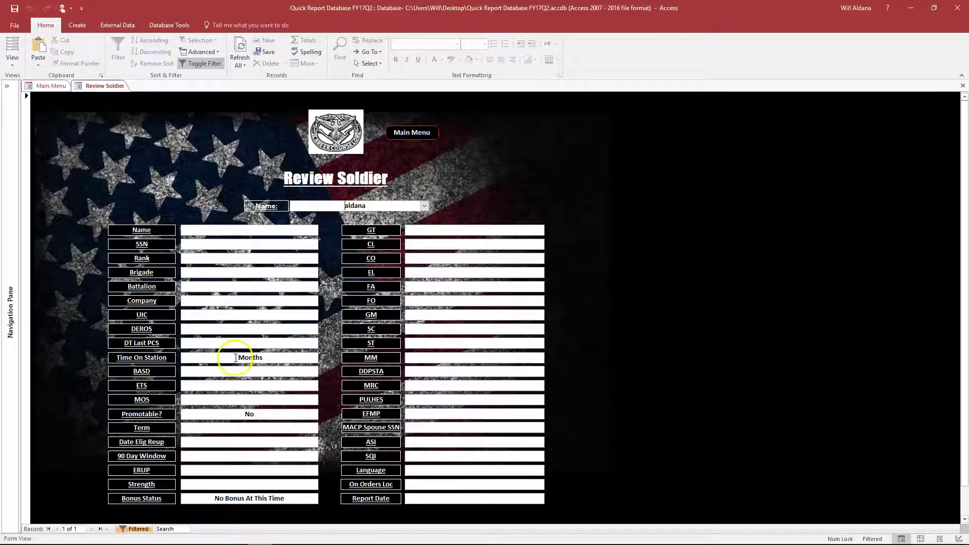
Examine the soldier's record fields, including Time On Station and Bonus Status, and return to the main menu
scroll(243, 356, down, 1)
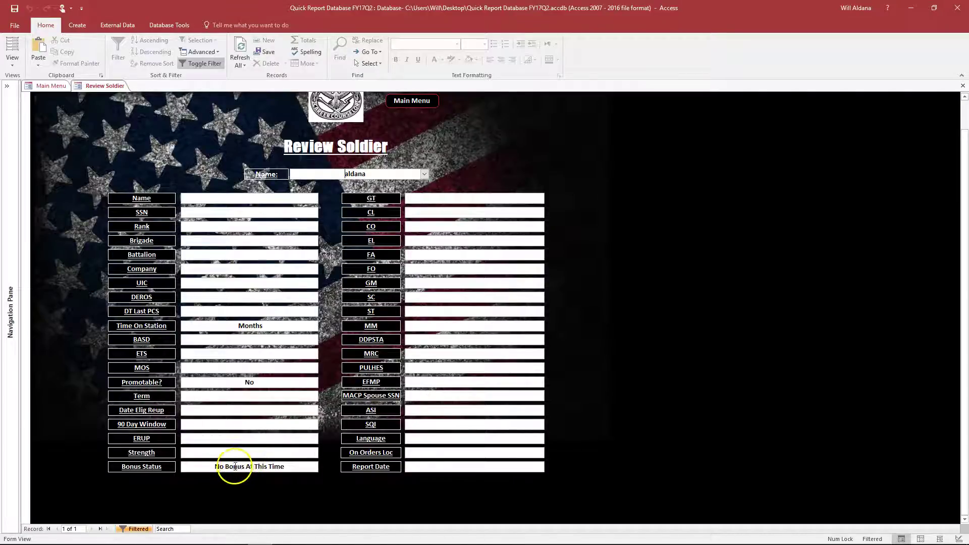
drag(292, 465, 195, 460)
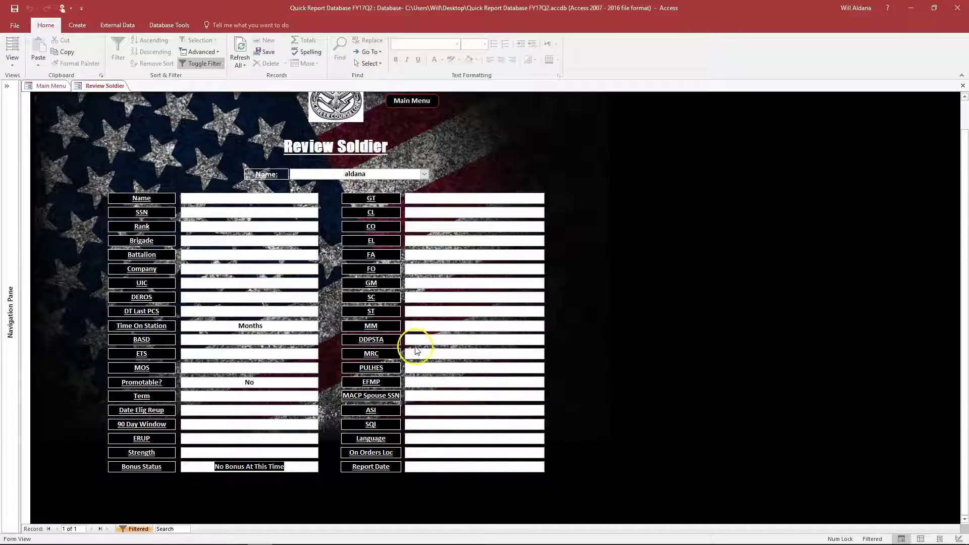
scroll(433, 281, up, 1)
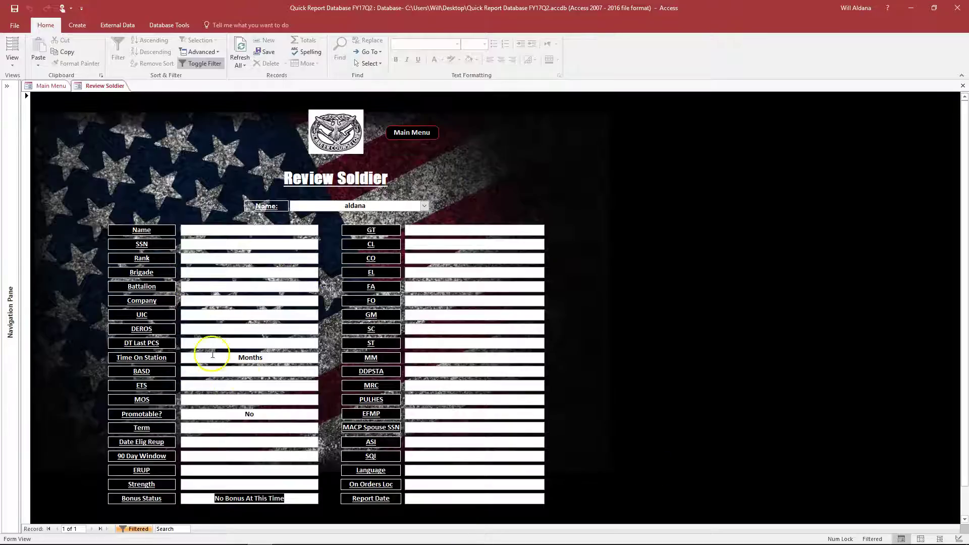
scroll(323, 353, down, 1)
scroll(348, 342, up, 1)
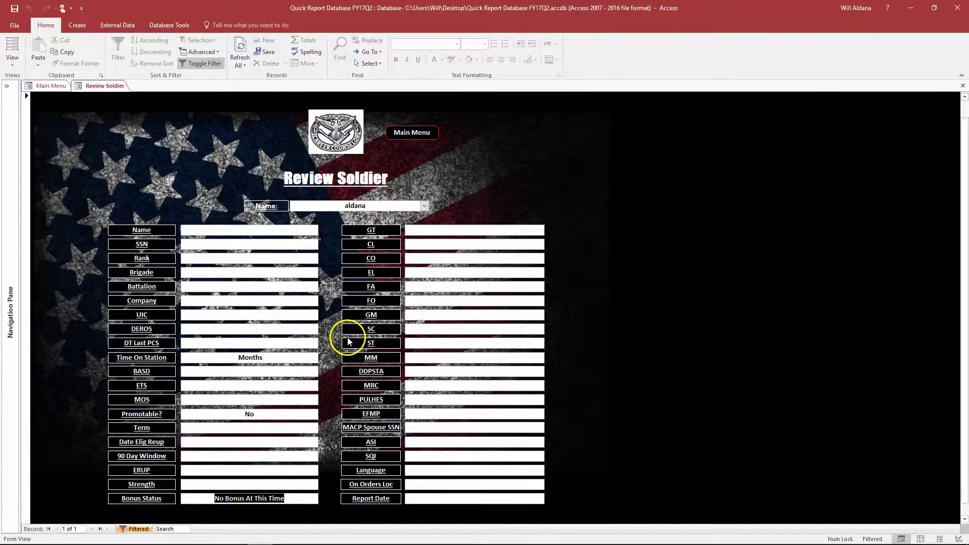
click(421, 134)
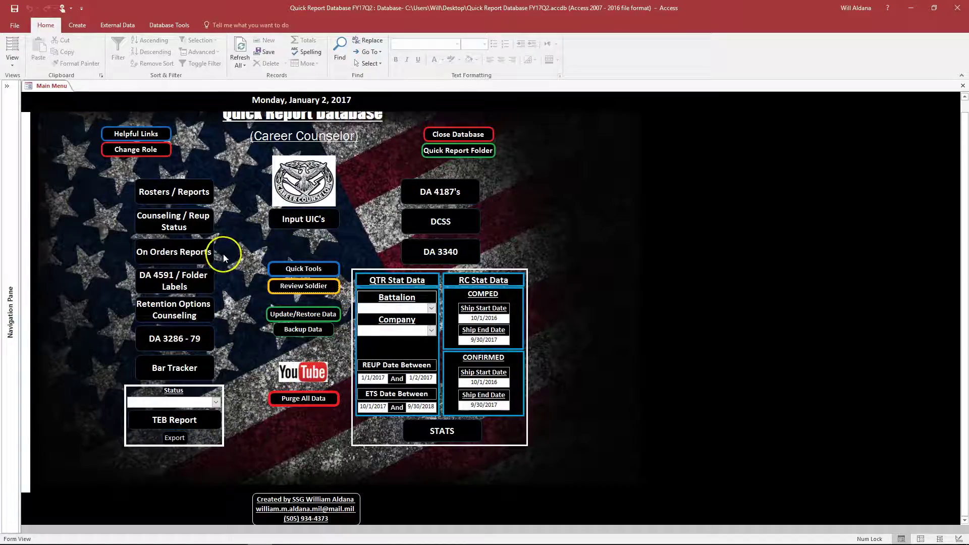
Start purging all data and decline the erase confirmation
click(308, 404)
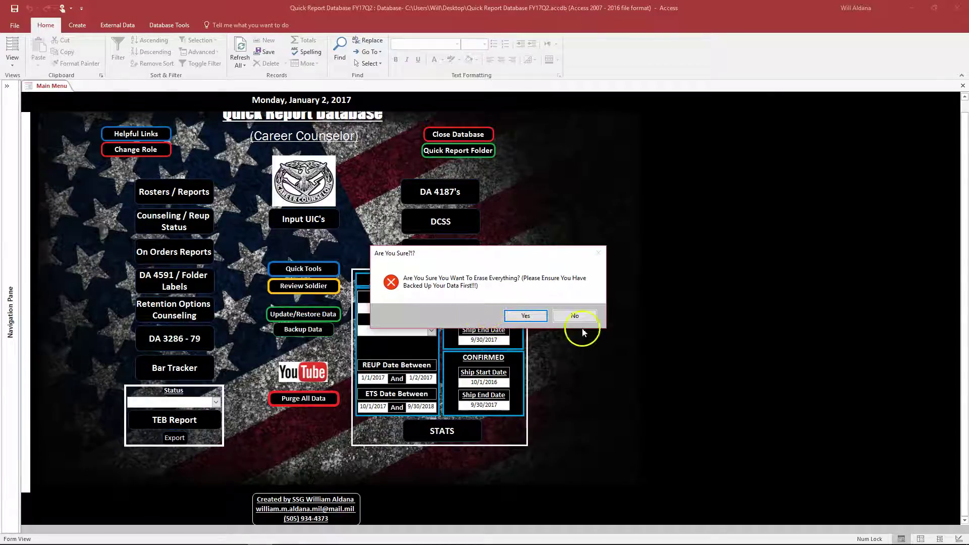
click(575, 316)
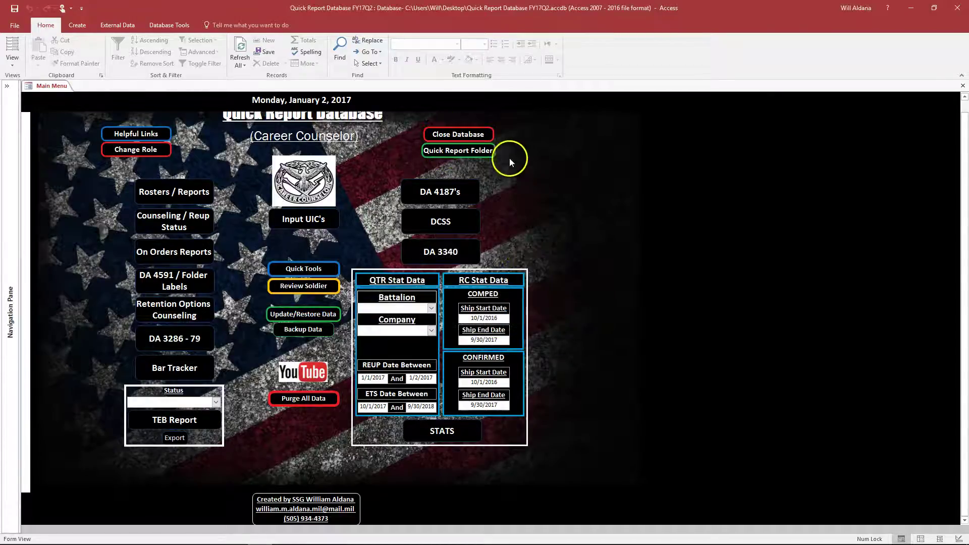
Switch the role to Retention NCO, look over its Rosters / Reports form, and return to the main menu
click(143, 151)
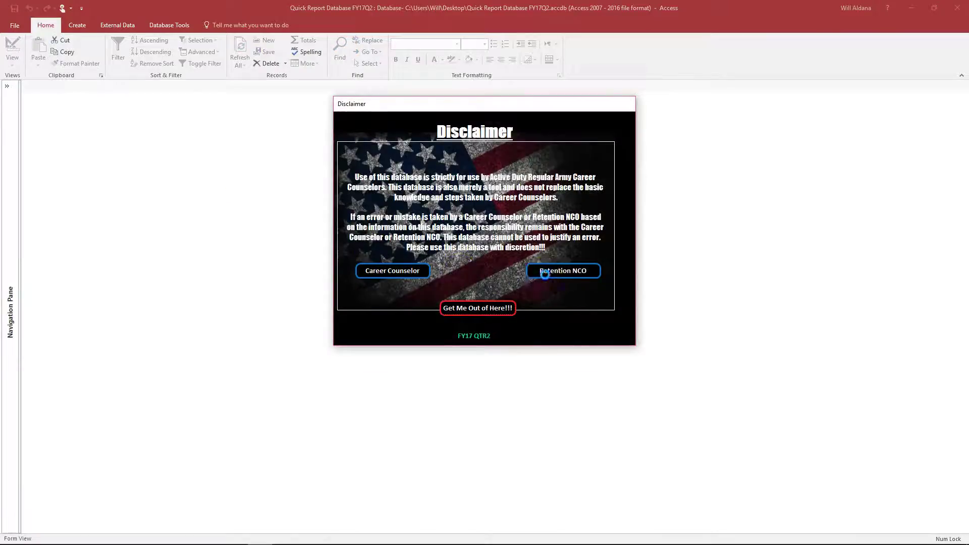
click(568, 269)
click(199, 202)
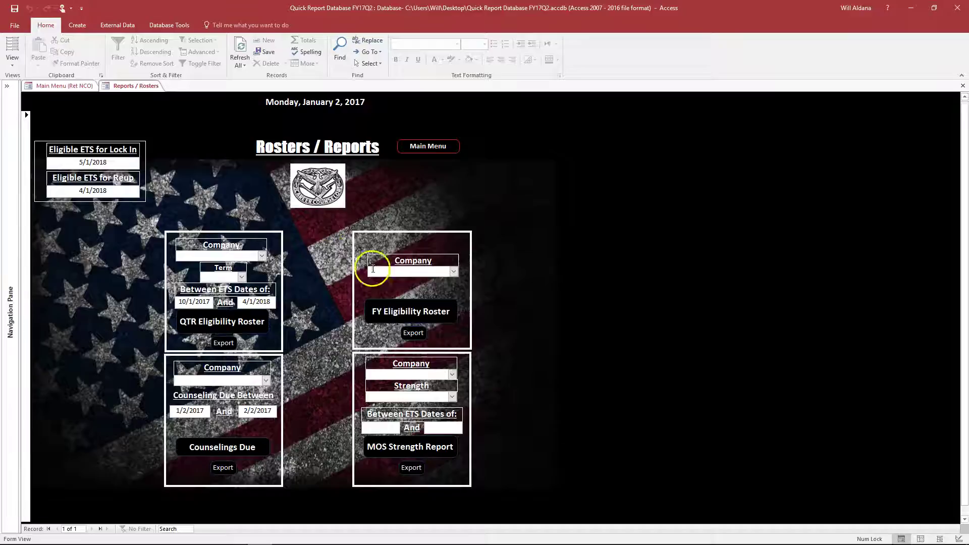
click(442, 146)
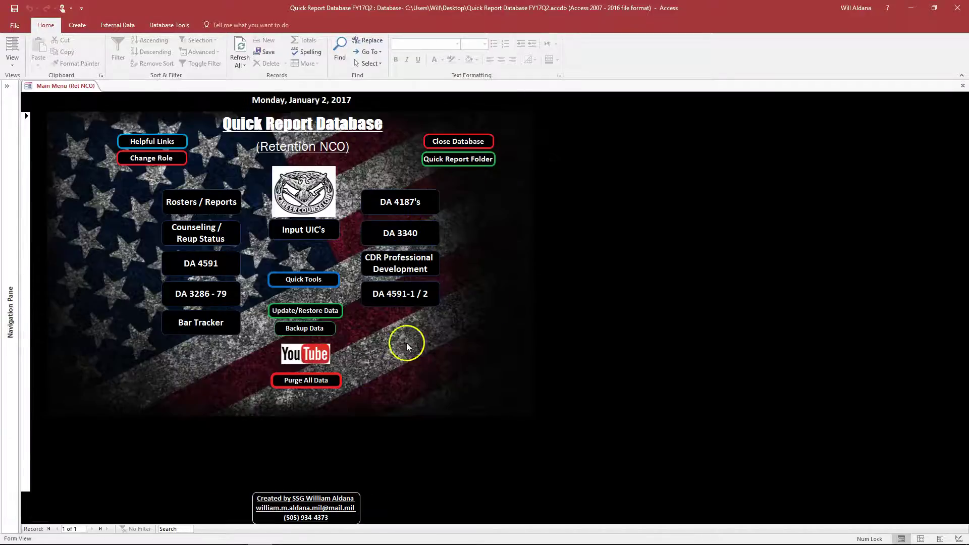
Look over the Commander's Professional Development Counseling form from its header to the leader section, and return to the main menu
click(431, 282)
scroll(310, 257, down, 5)
scroll(311, 256, up, 5)
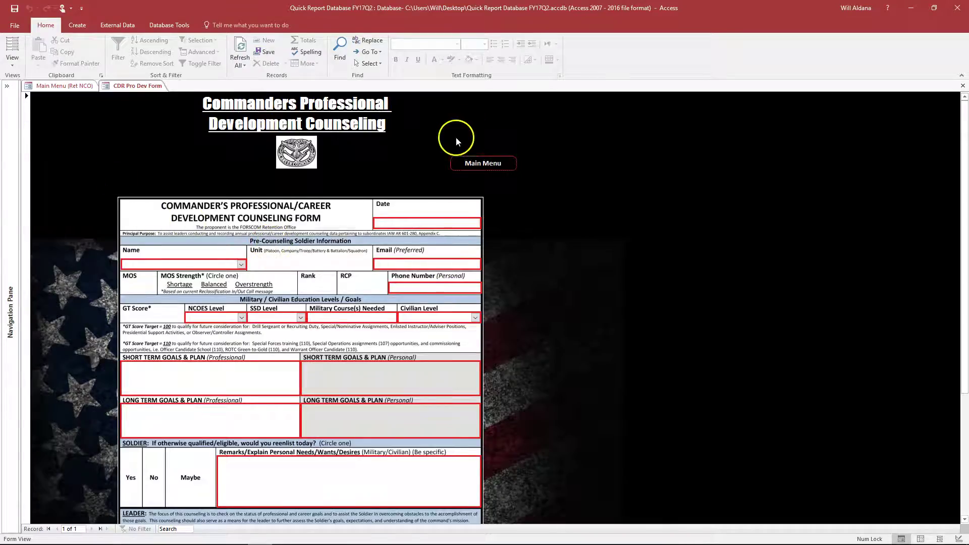
scroll(504, 333, down, 3)
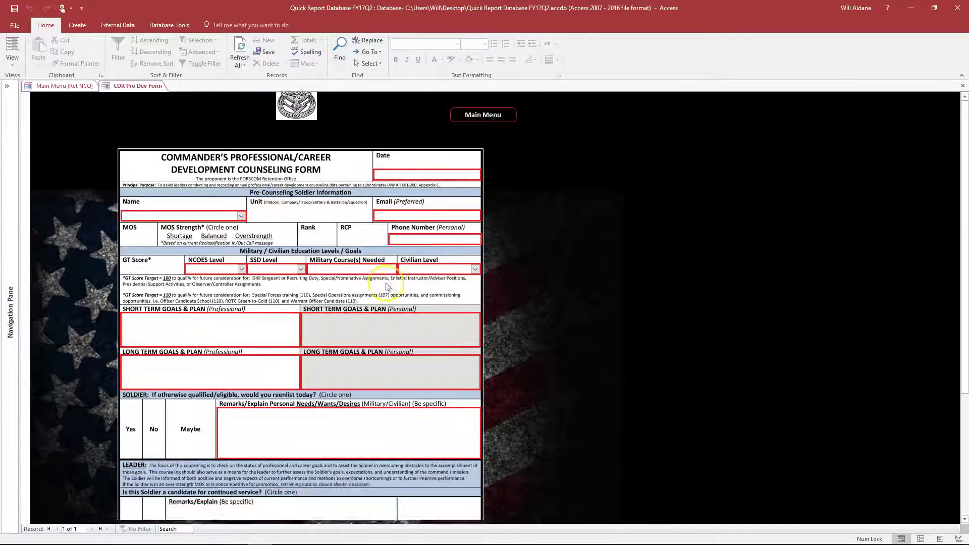
scroll(442, 298, up, 3)
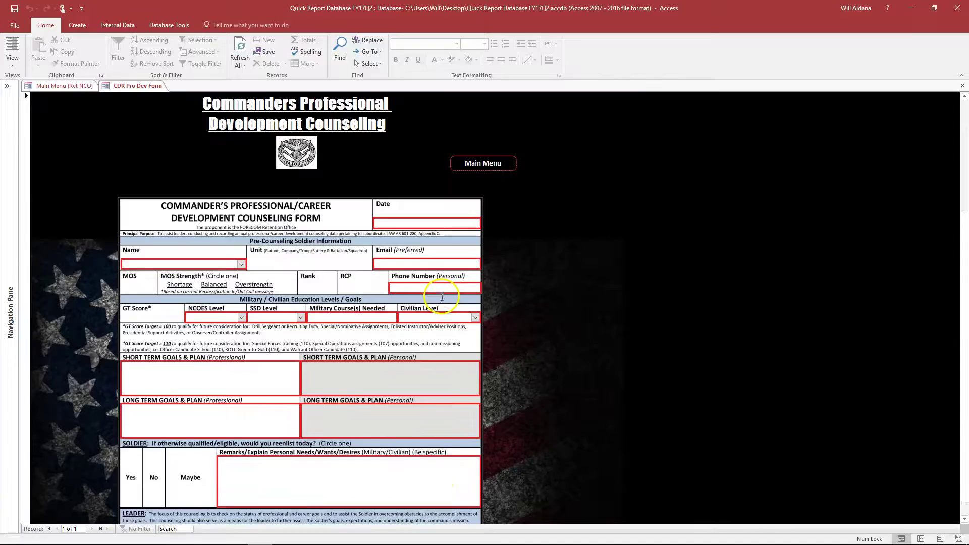
click(500, 168)
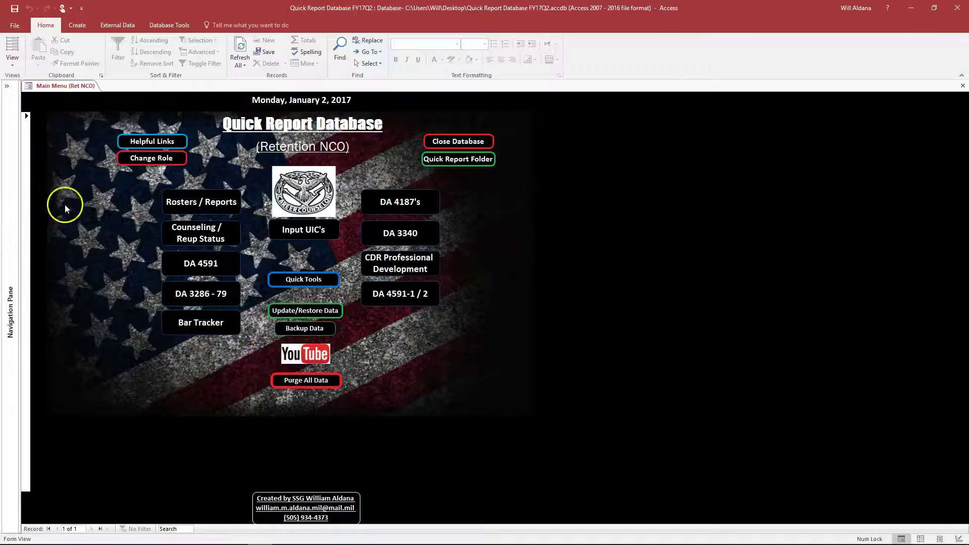
Switch the role back to Career Counselor
click(151, 158)
click(392, 271)
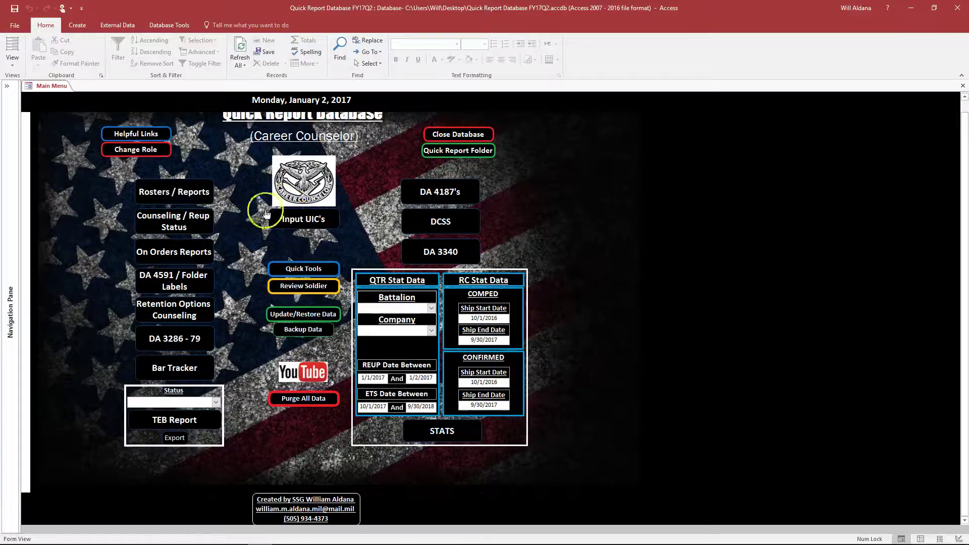
View the Unit Information form for the UICs and the files in the Quick Report folder, closing each one
click(302, 220)
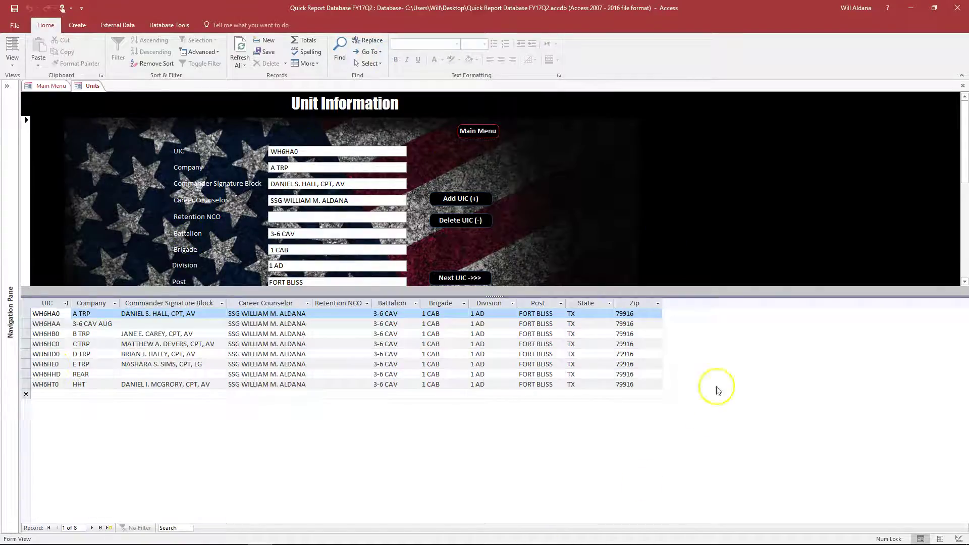
click(462, 135)
click(437, 151)
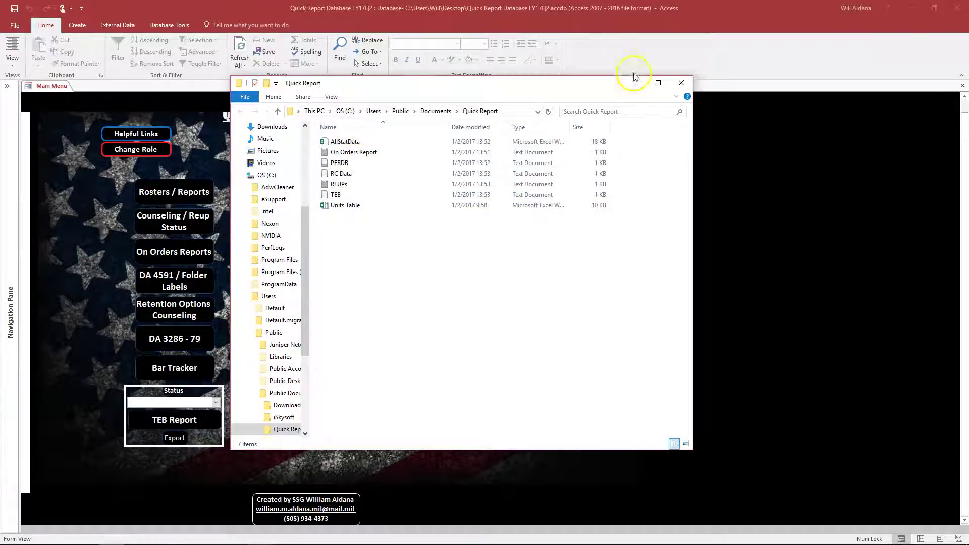
click(680, 83)
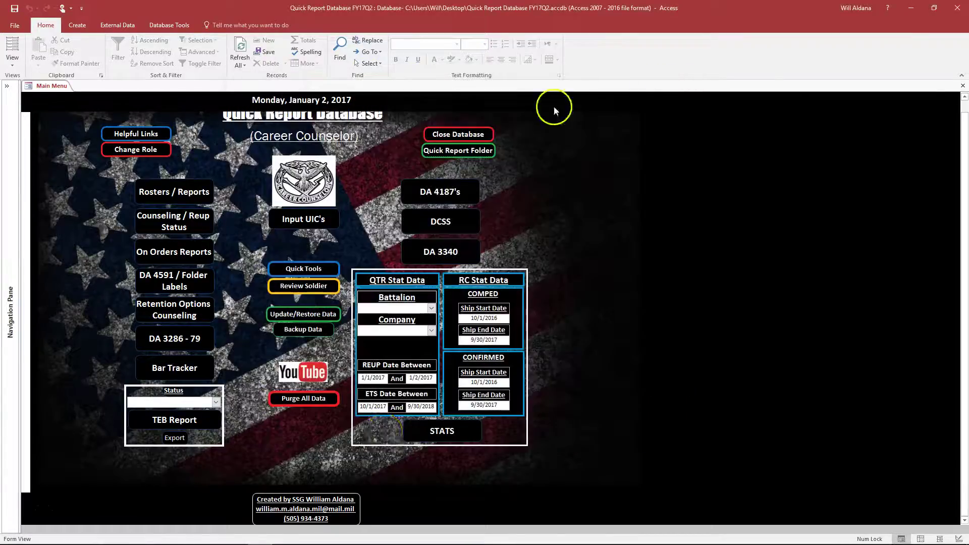